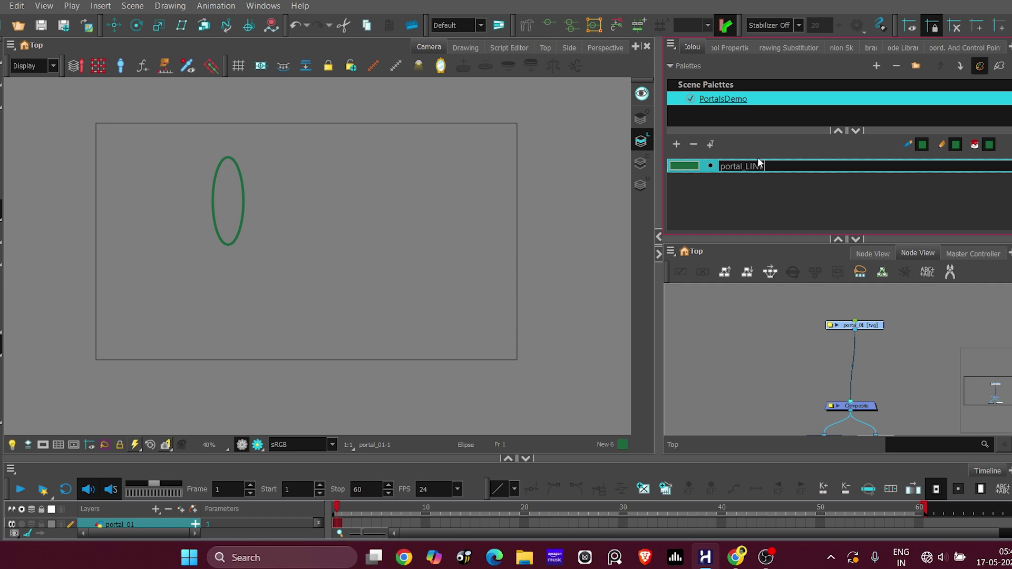
Name the outline colour swatch portal_LINE and add a second swatch named portal_COLOR to the PortalsDemo palette
text(LINE)
key(Return)
click(676, 144)
double_click(729, 178)
text(po)
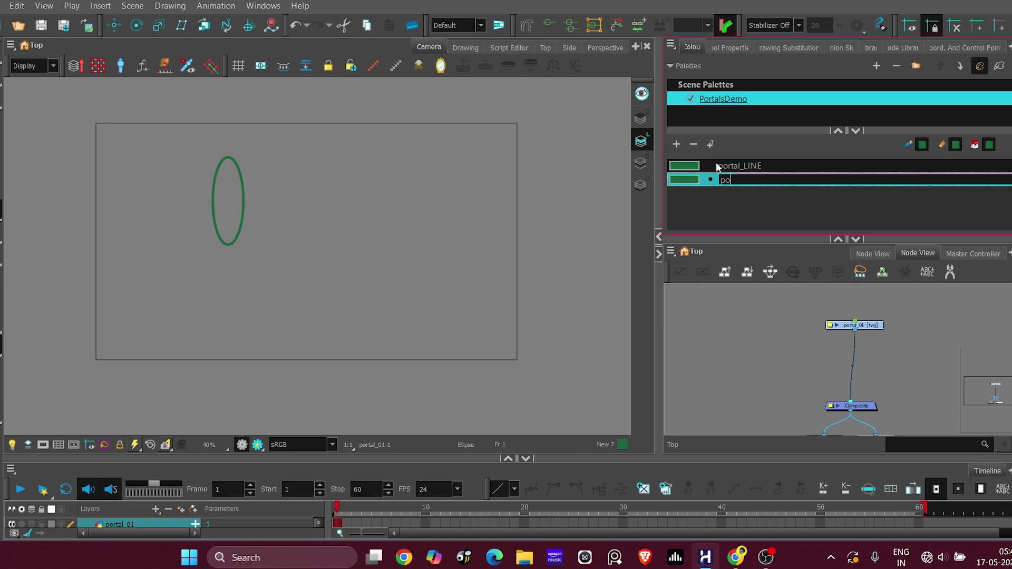
text(rtal_COLOR)
key(Return)
Set portal_COLOR to a brighter green and paint the ellipse's interior with it on the colour art layer
double_click(684, 179)
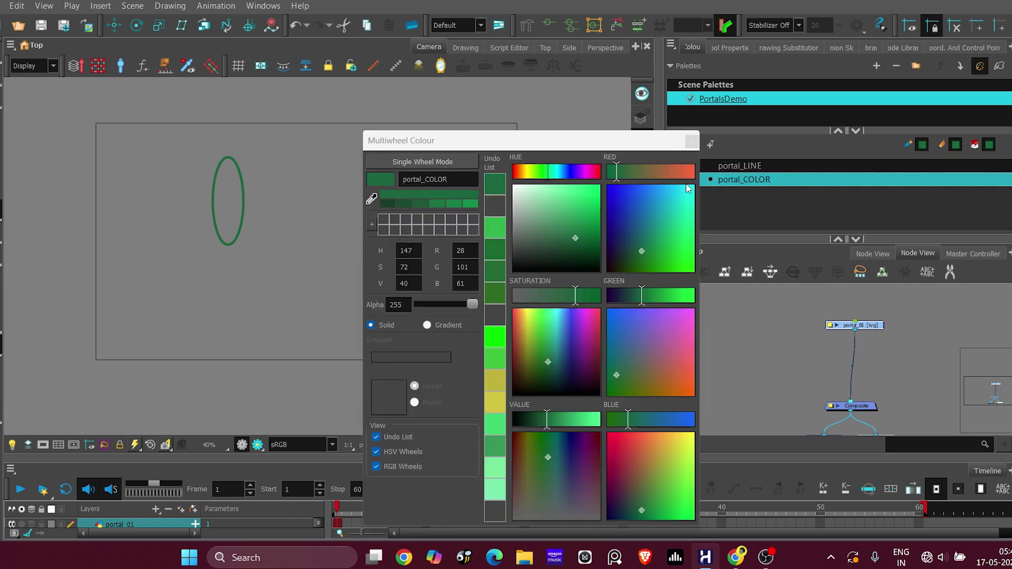
click(692, 141)
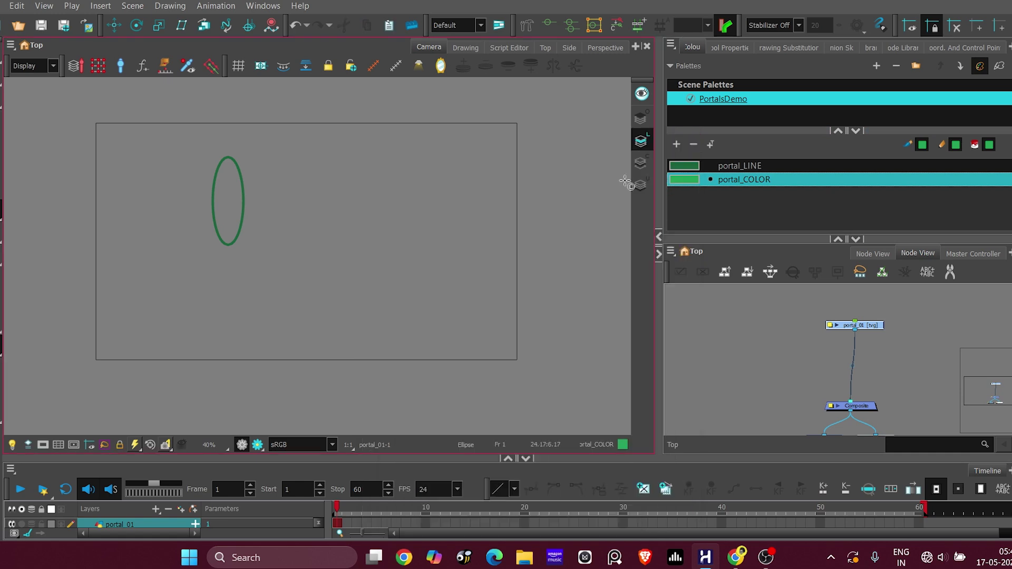
scroll(128, 265, up, 2)
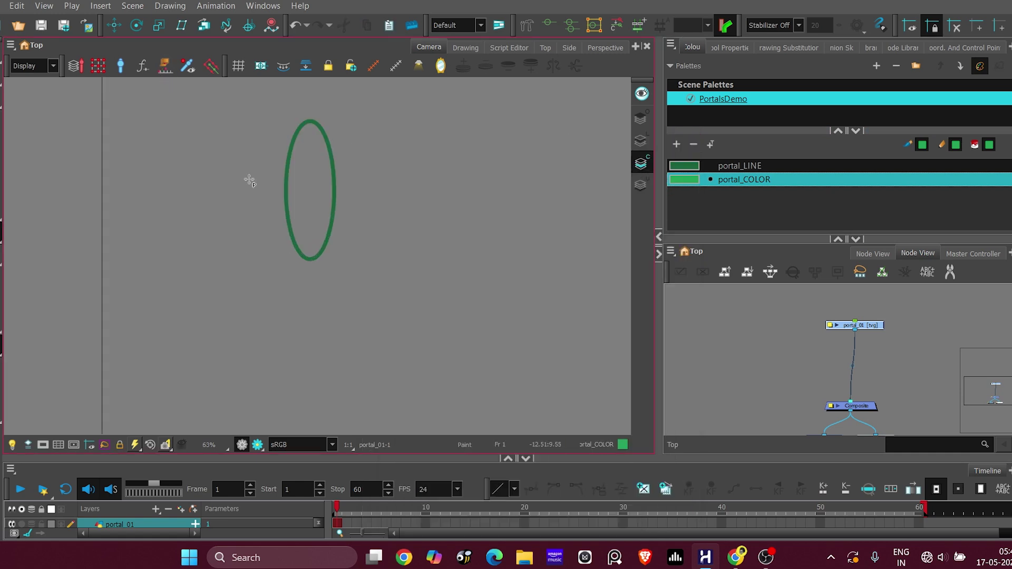
drag(249, 180, 241, 213)
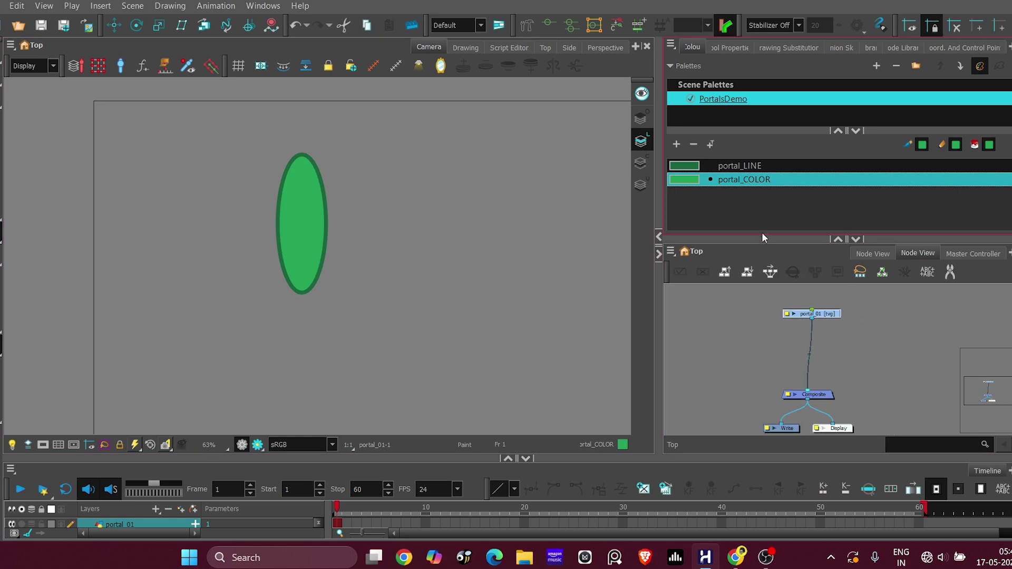
Enlarge the node workspace and insert a Line-Art node between the portal_01 drawing and the Composite
drag(761, 235, 761, 187)
drag(820, 294, 820, 263)
click(859, 306)
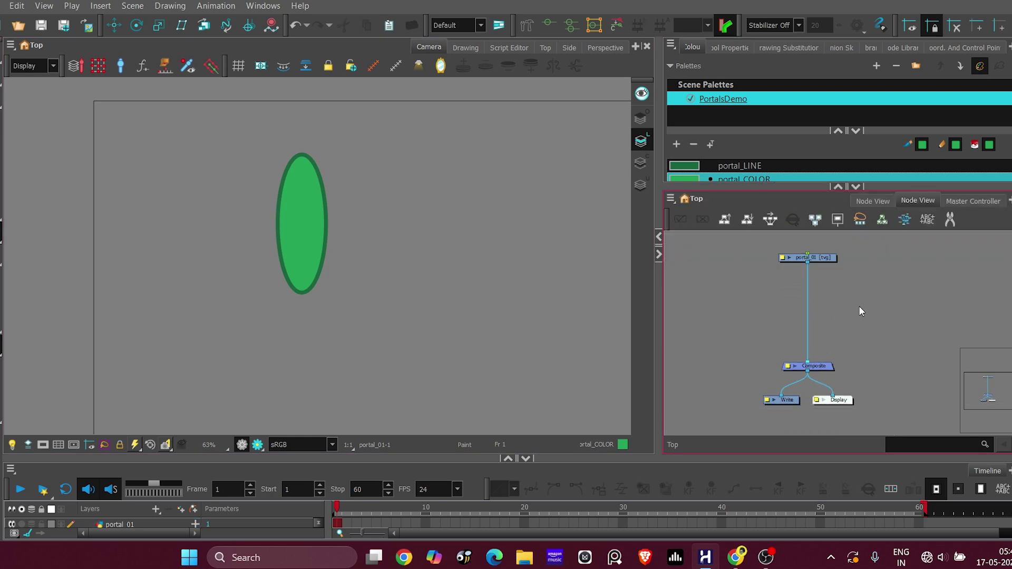
key(Tab)
text(line)
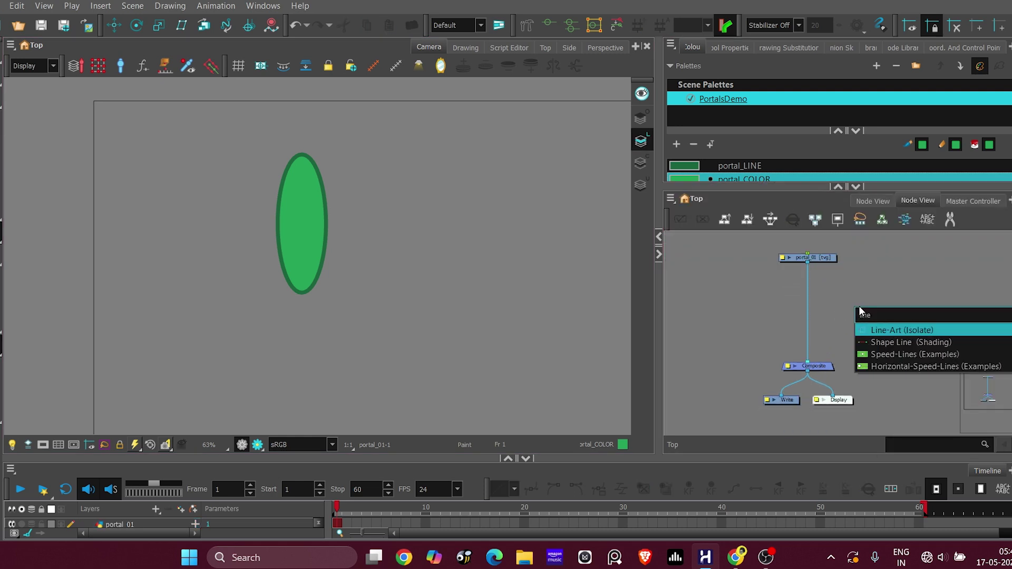
key(Return)
drag(877, 305, 796, 296)
Add a Colour-Art node beside Line-Art and connect the portal_01 drawing to it
key(Tab)
text(colour)
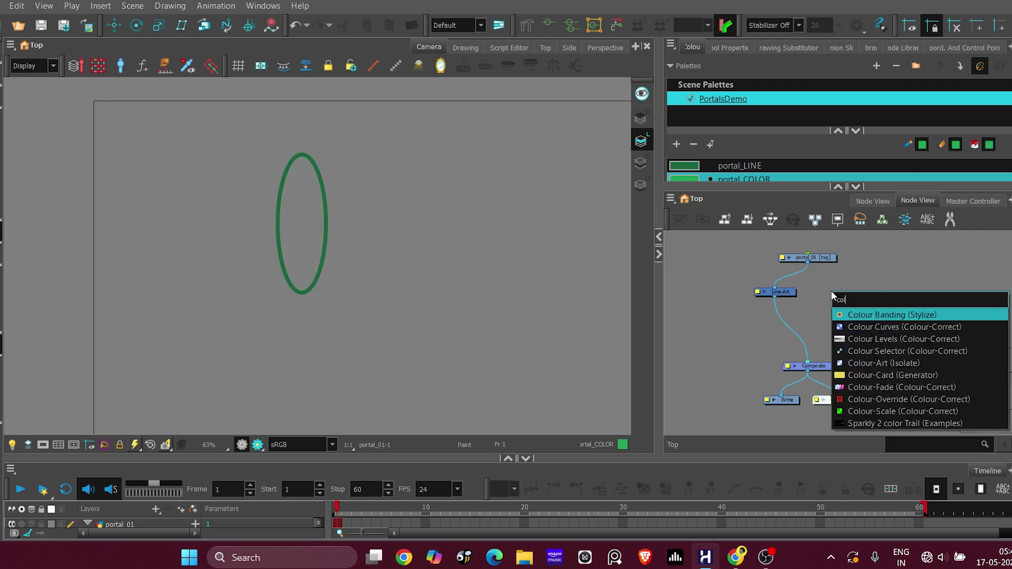
key(Down)
key(Down)
key(Down)
key(Down)
key(Return)
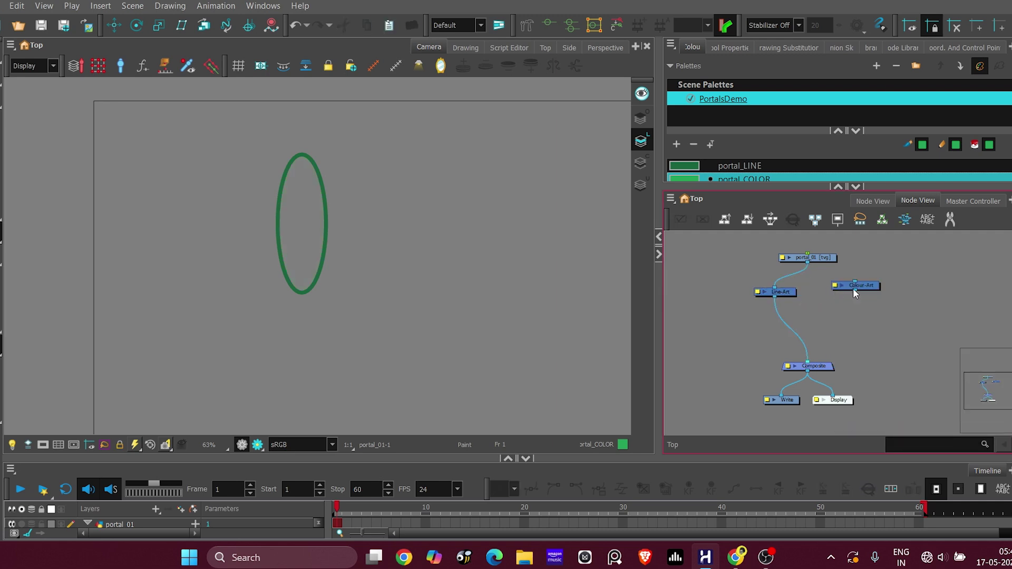
drag(853, 288, 844, 294)
drag(808, 262, 842, 288)
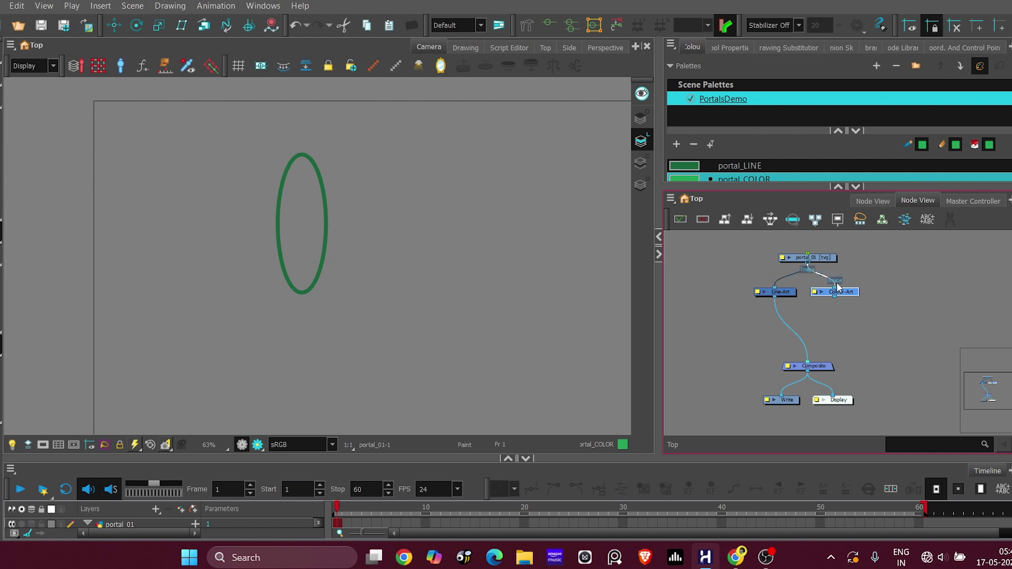
Duplicate the Composite node, insert the copy between Line-Art and the original Composite, and connect Colour-Art to it
click(826, 349)
click(829, 372)
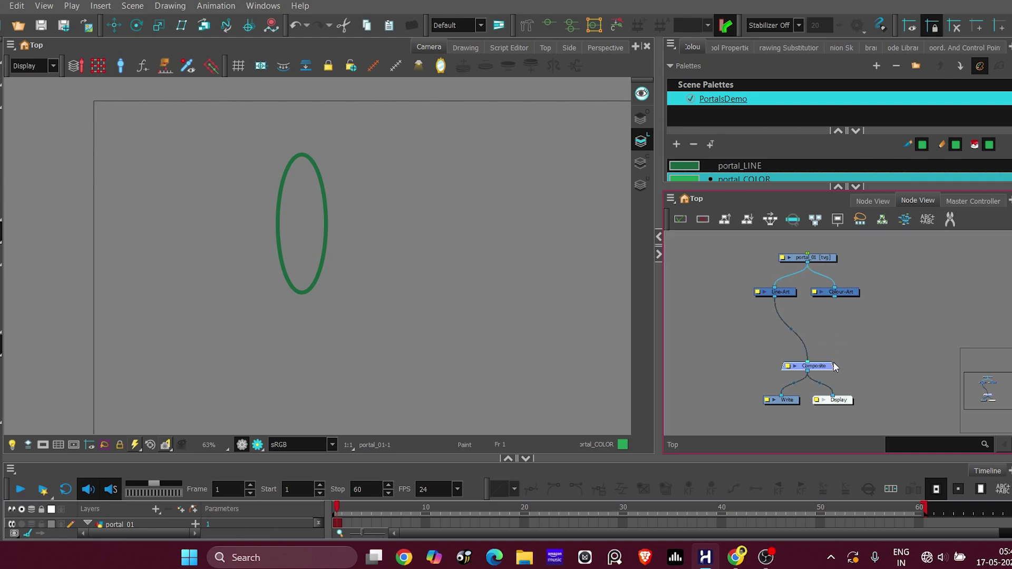
key(ctrl+c)
key(ctrl+v)
drag(891, 380, 814, 337)
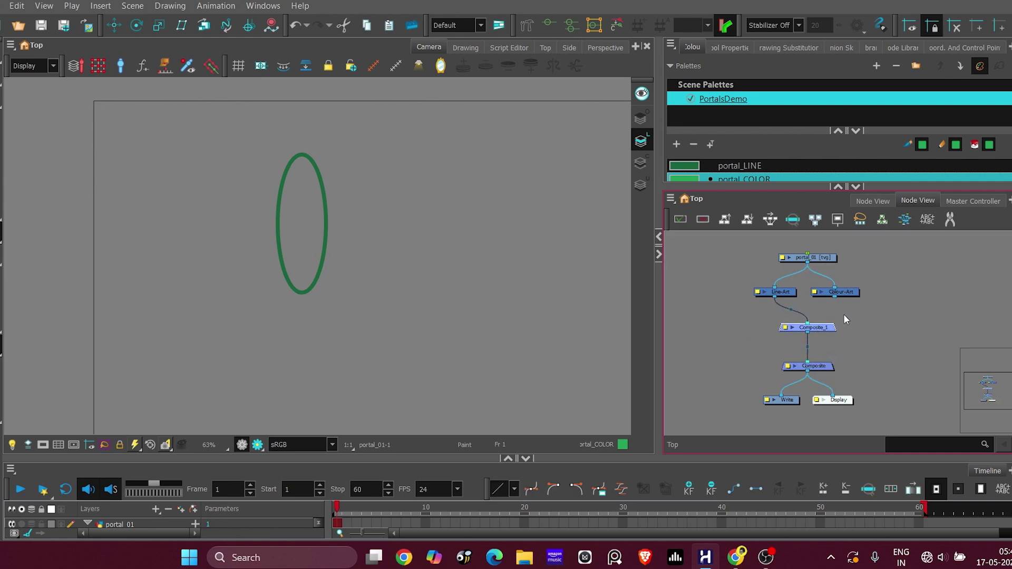
drag(834, 298, 821, 323)
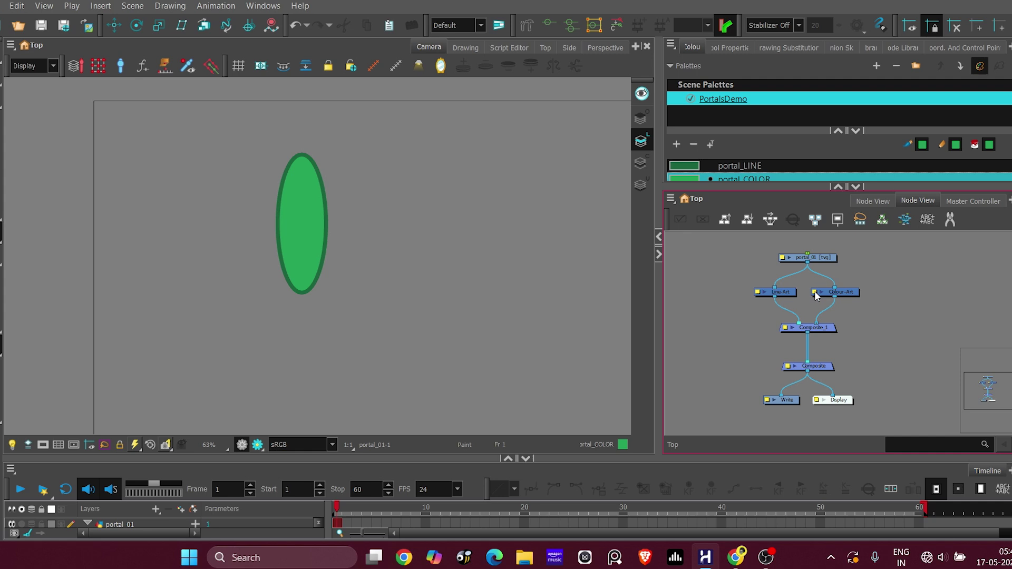
Rename the new composite portal_01_COMP and move the portal_01 node group away from the main Composite
double_click(808, 327)
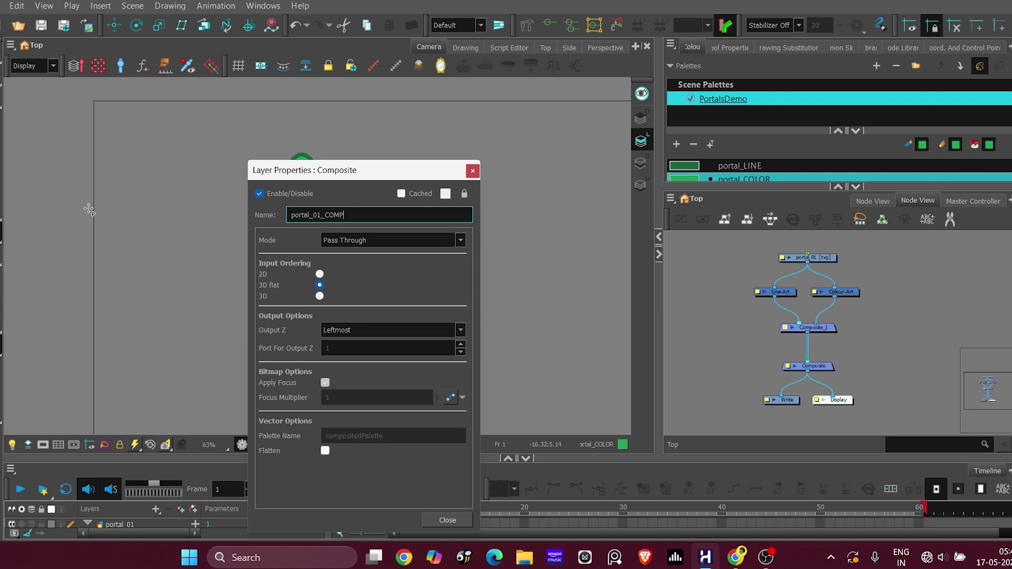
click(473, 171)
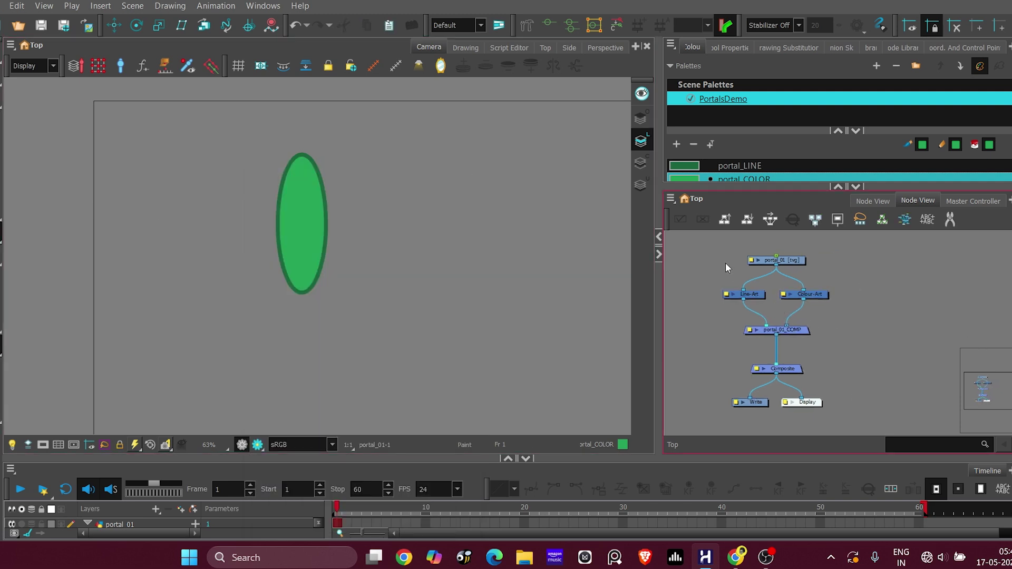
drag(812, 335, 810, 334)
drag(806, 331, 874, 301)
drag(898, 289, 834, 337)
click(803, 323)
scroll(804, 323, down, 1)
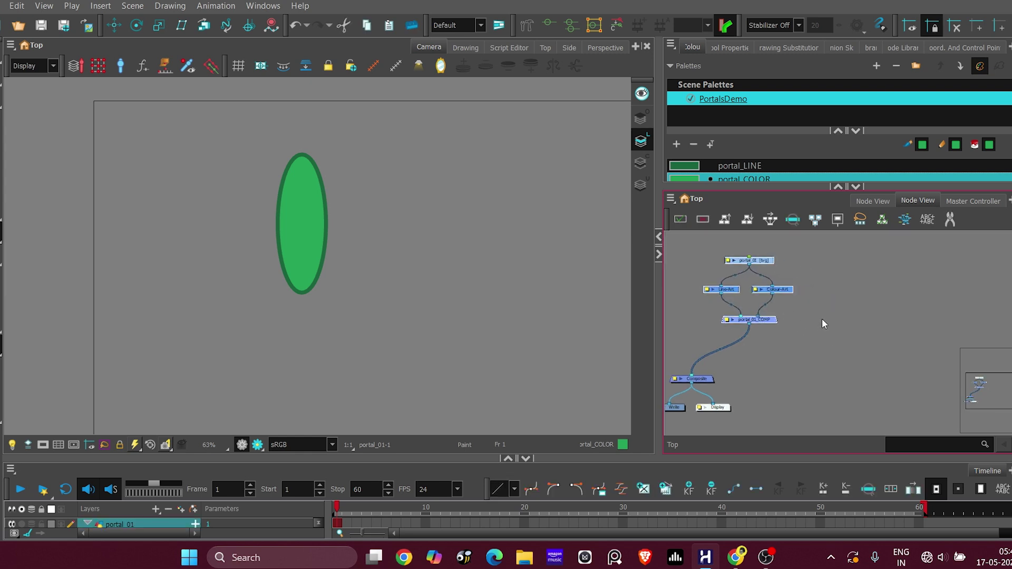
Paste a copy of the portal_01 nodes with Paste Special, always creating drawing files and linking to original palettes (colour model)
click(822, 316)
right_click(839, 296)
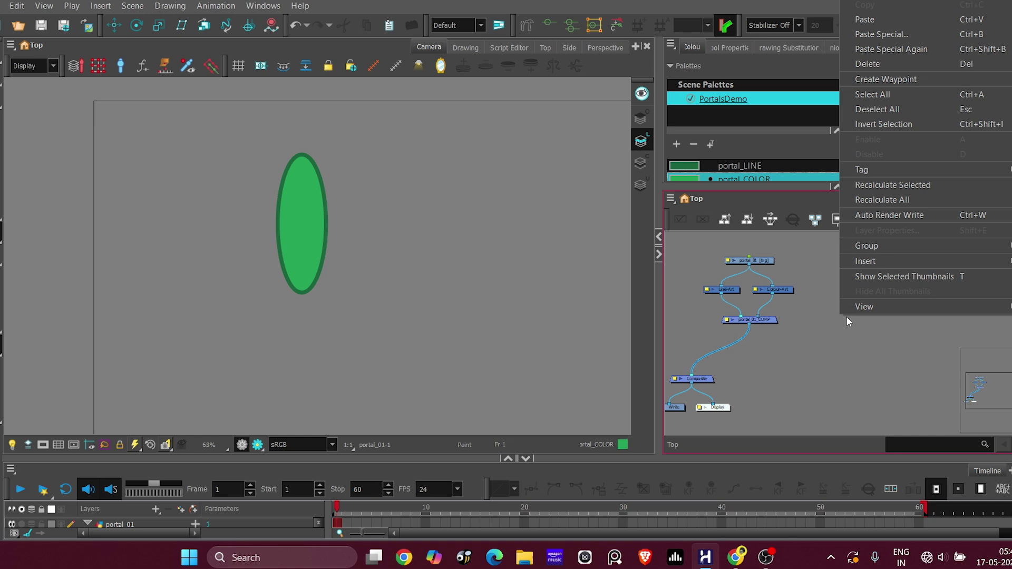
click(891, 40)
drag(424, 74, 501, 49)
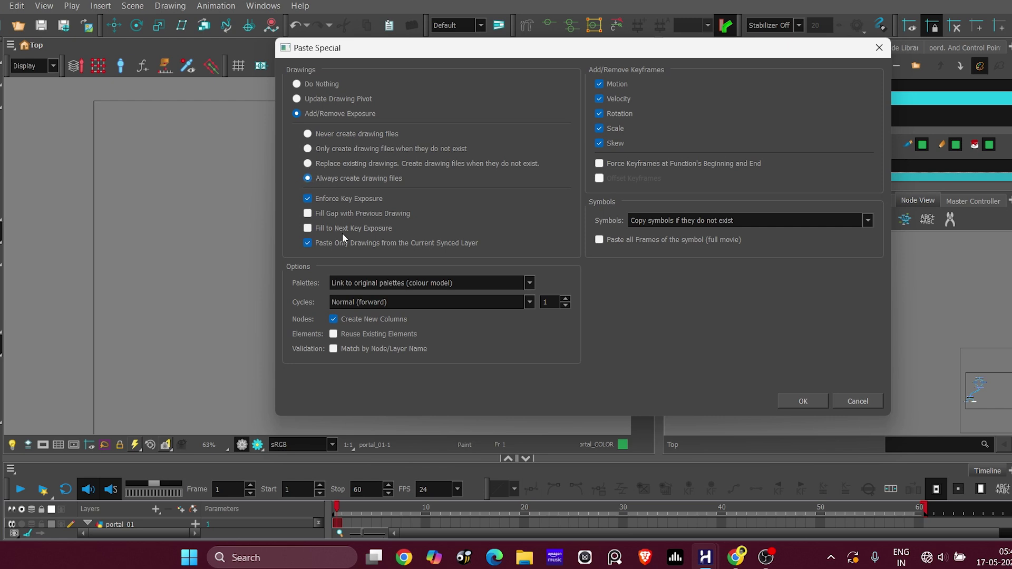
click(359, 282)
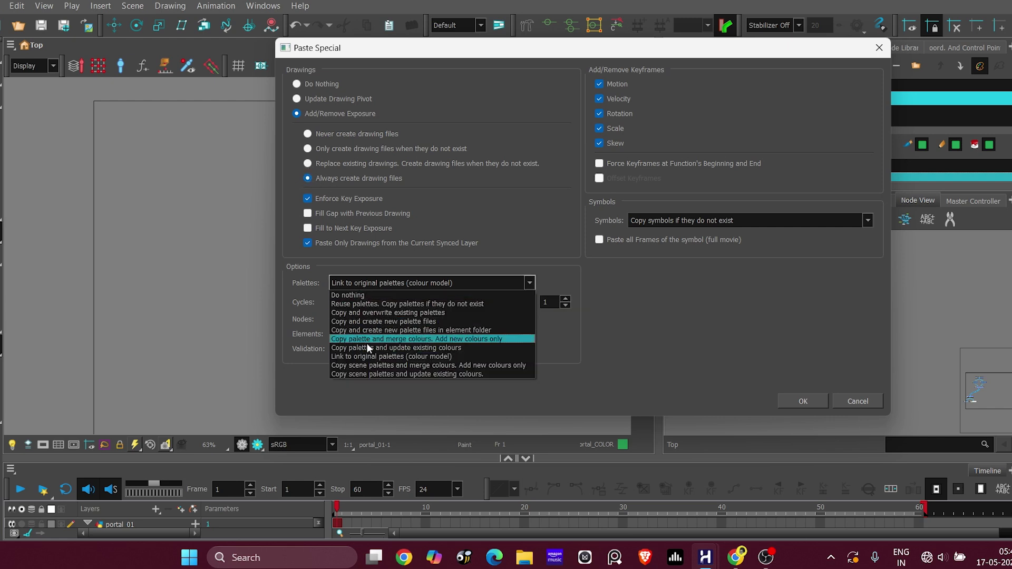
click(469, 357)
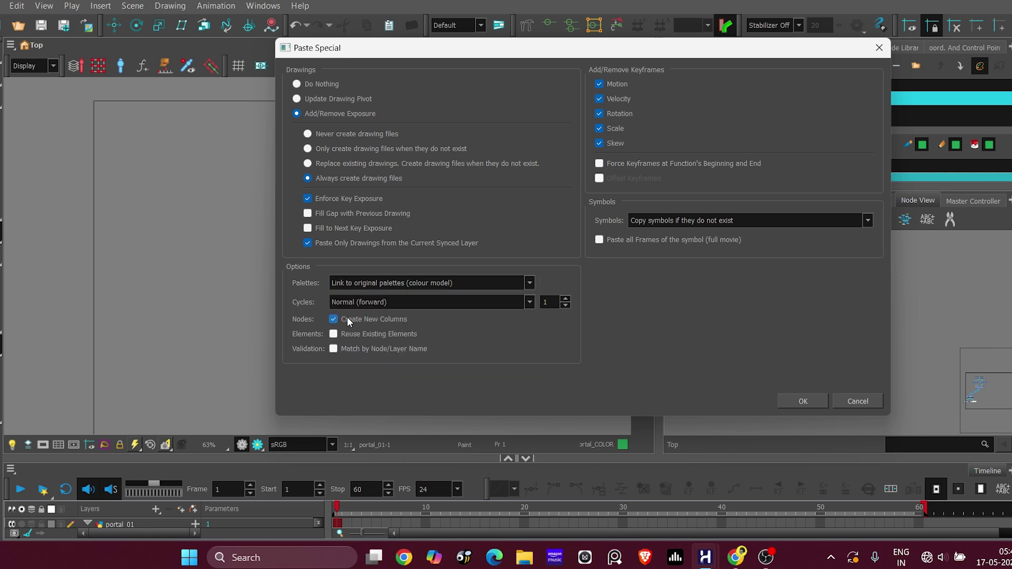
click(806, 402)
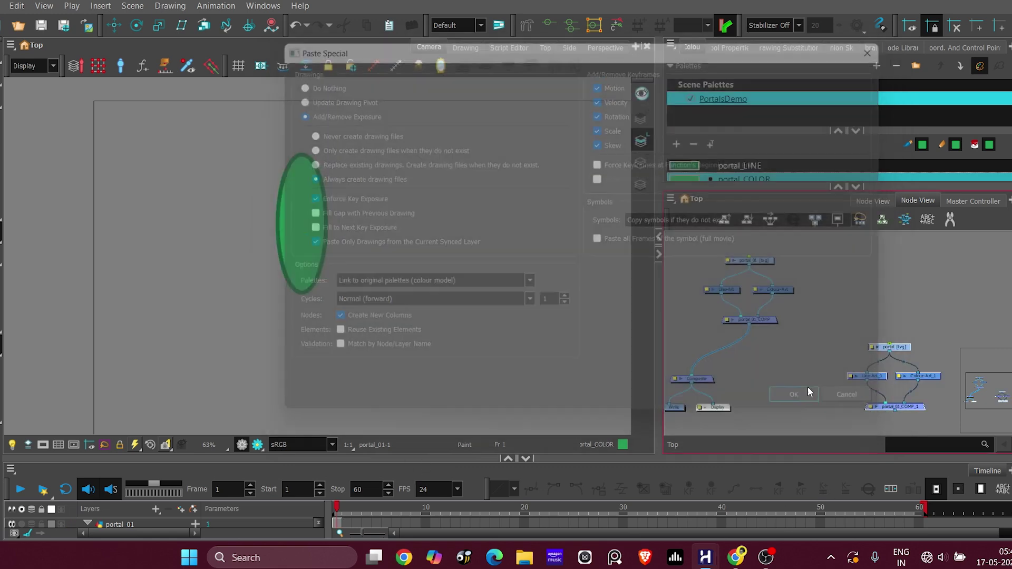
Connect the pasted node group to the main Composite and rename its drawing portal_02 and its composite portal_02_COMP
drag(913, 412, 868, 328)
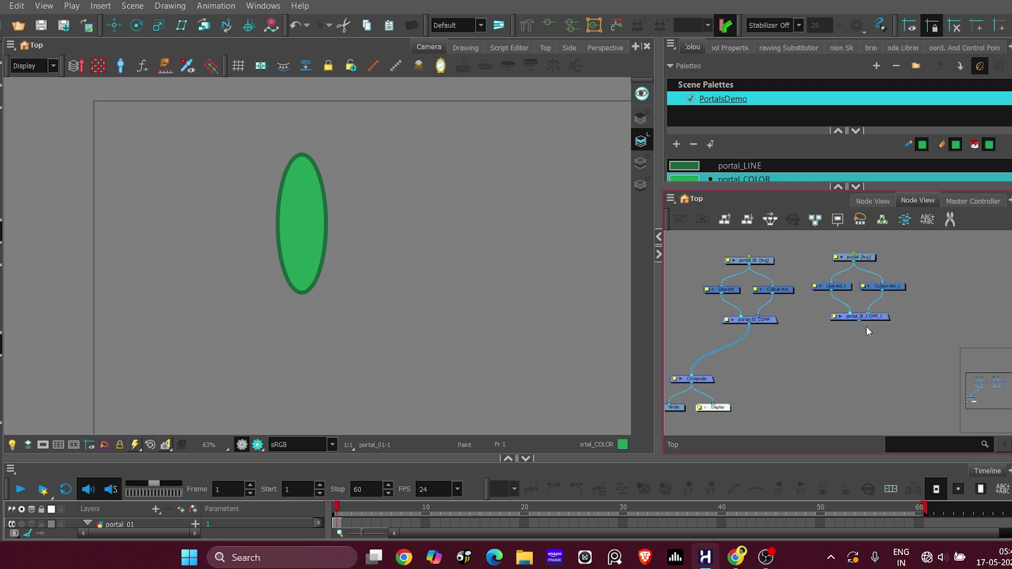
drag(707, 376, 699, 370)
drag(821, 356, 809, 381)
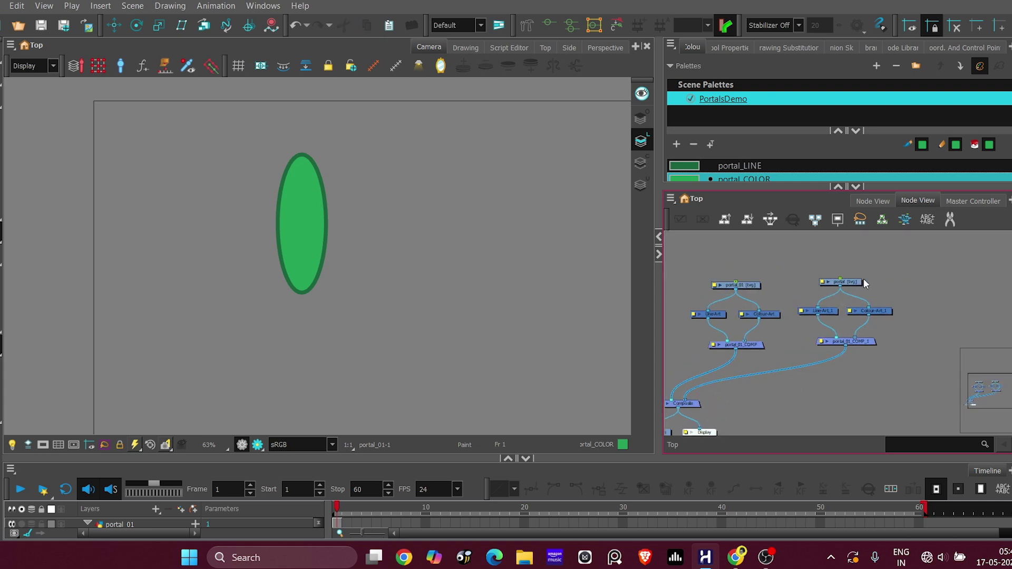
double_click(844, 282)
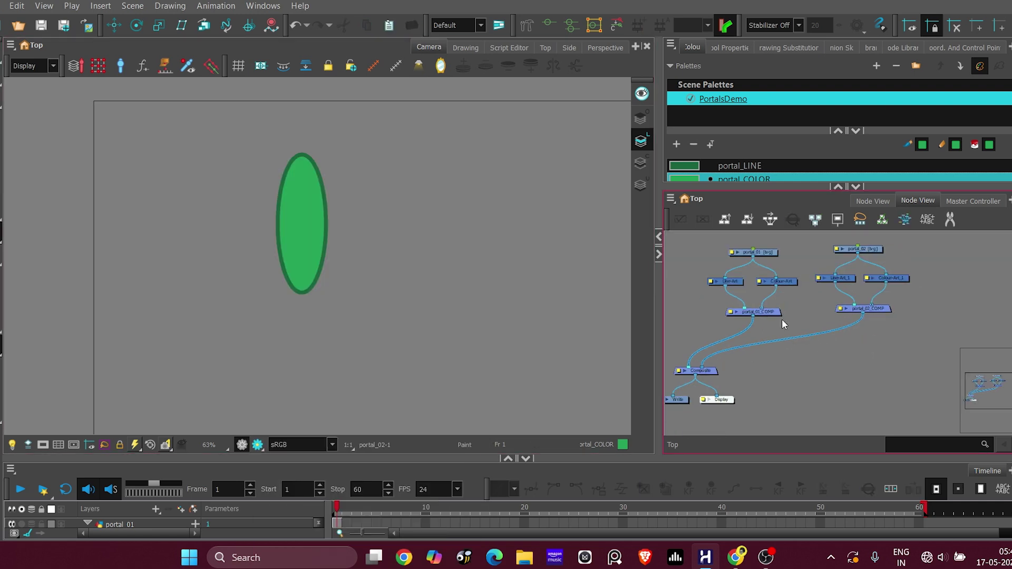
Move the portal_02 ellipse to the lower-right area of the camera frame
click(859, 249)
scroll(262, 206, down, 3)
click(339, 243)
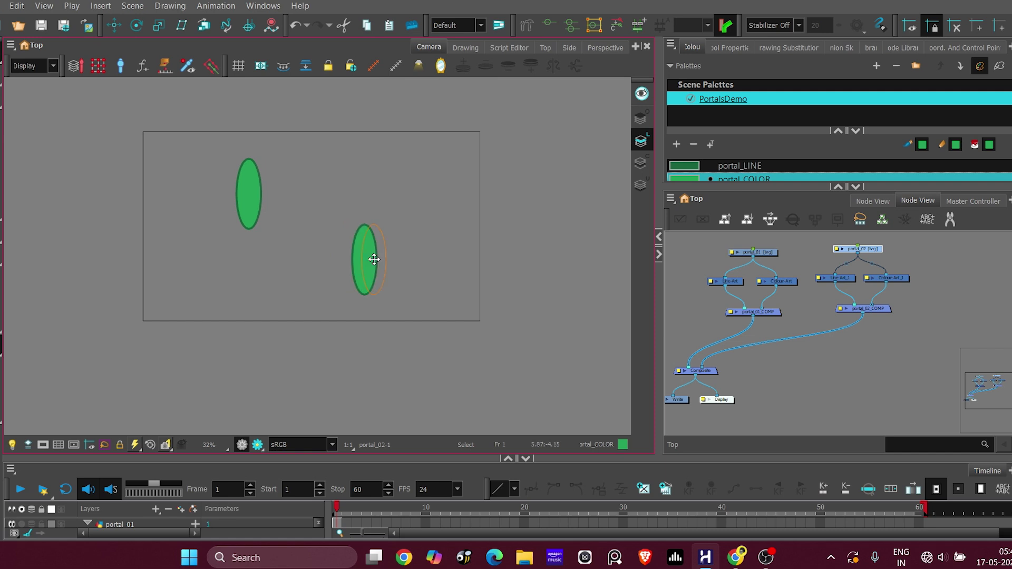
drag(374, 259, 385, 265)
Add parent pegs to the portal_01 and portal_02 drawings and align each peg above its drawing
scroll(742, 296, up, 2)
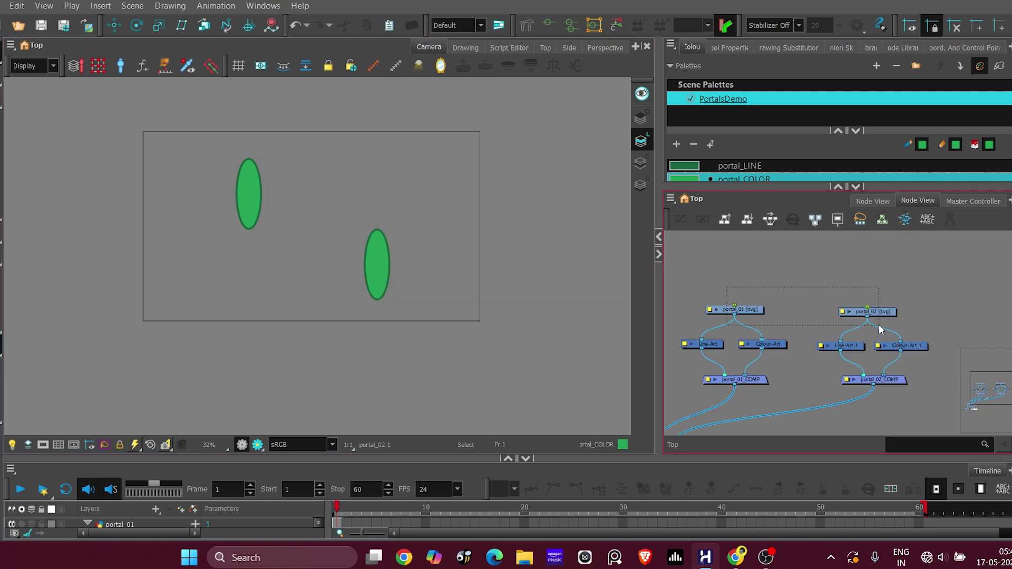
drag(903, 325, 900, 323)
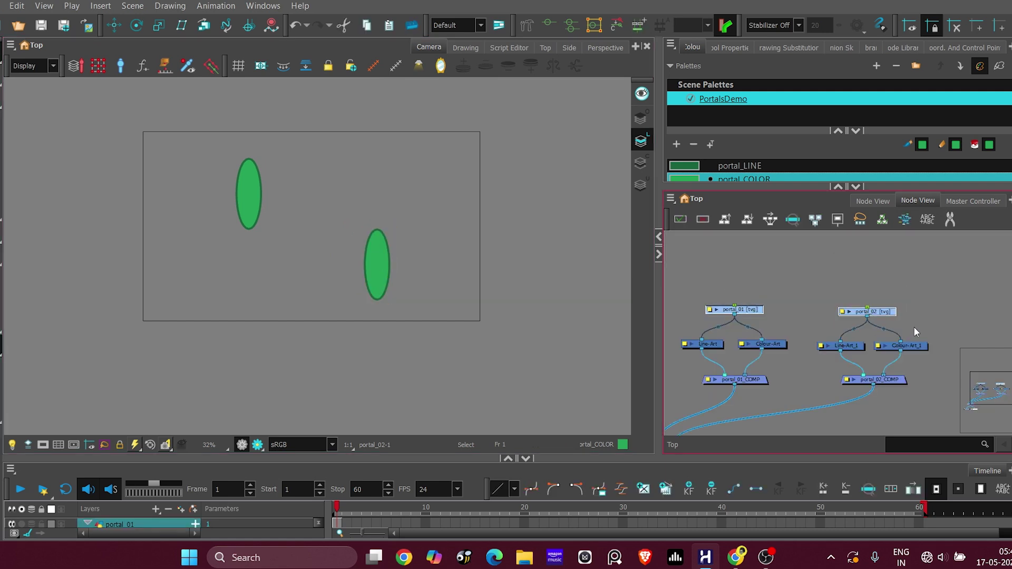
key(ctrl+p)
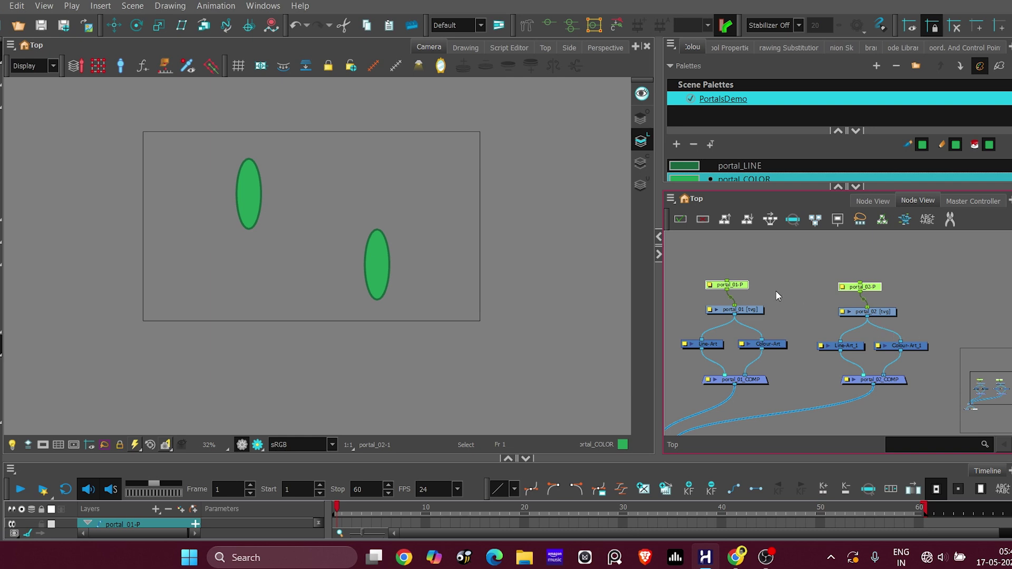
drag(747, 287, 755, 276)
drag(871, 289, 880, 274)
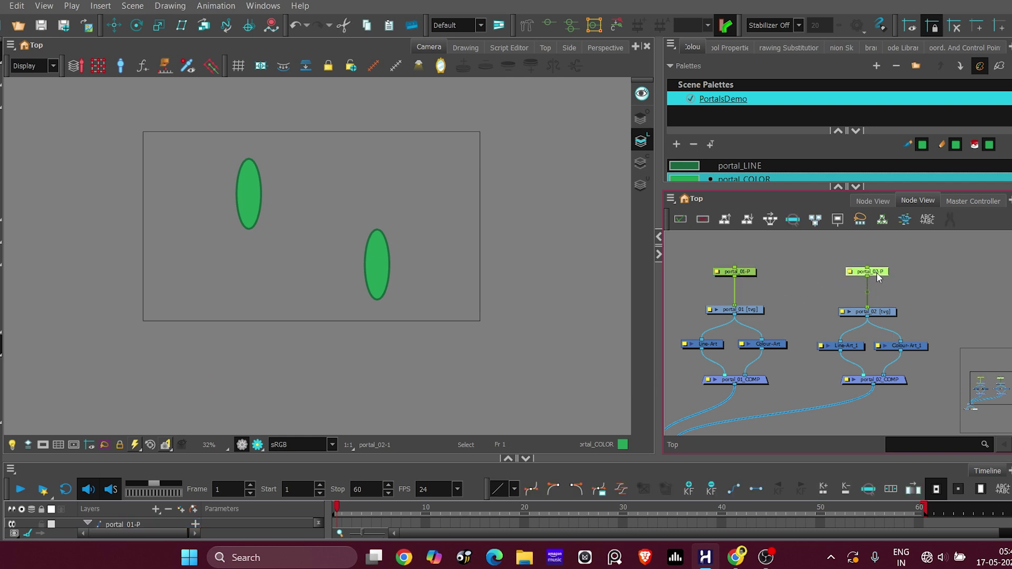
Place the pivots of the portal_01-P and portal_02-P pegs at the centres of their ellipses
click(136, 25)
scroll(256, 164, up, 2)
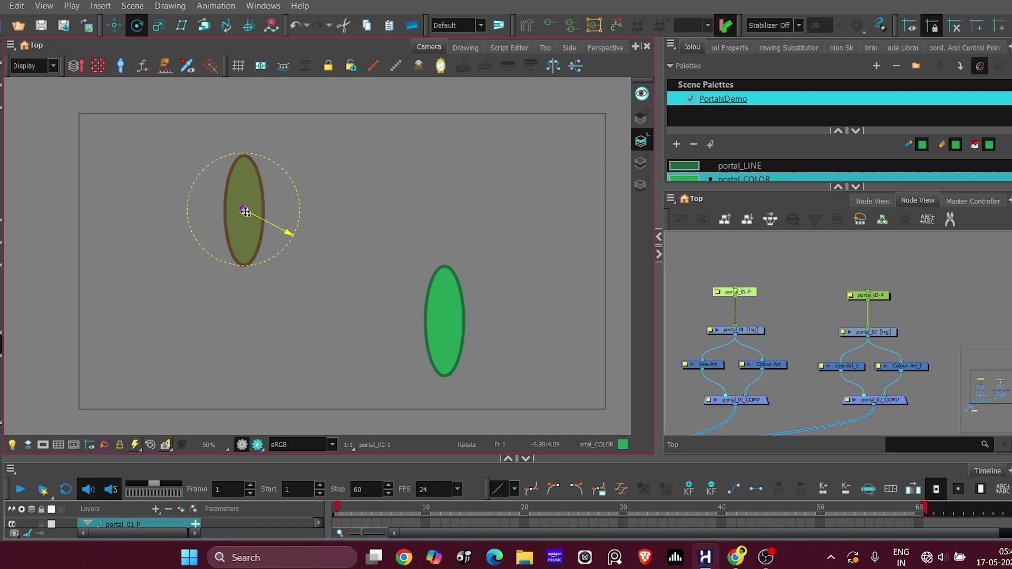
drag(245, 212, 542, 285)
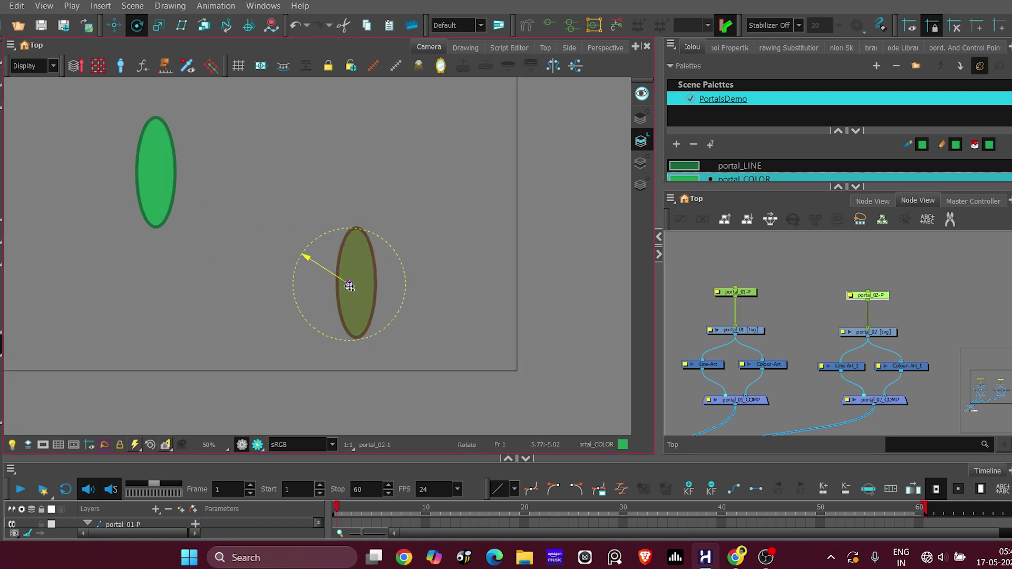
click(821, 264)
Create a backdrop around both portal node groups
scroll(822, 264, down, 2)
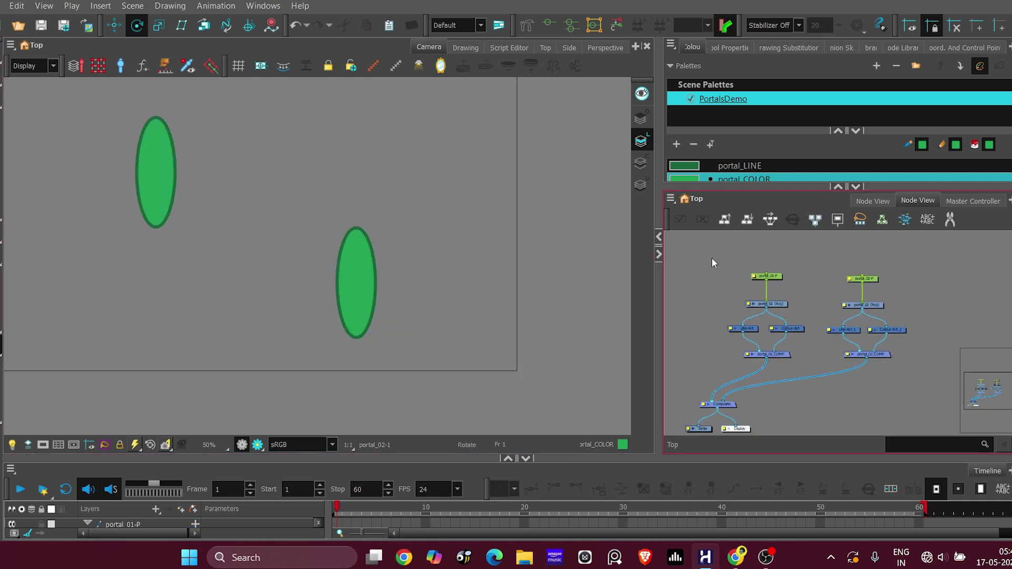
drag(880, 354, 880, 354)
click(670, 199)
click(739, 390)
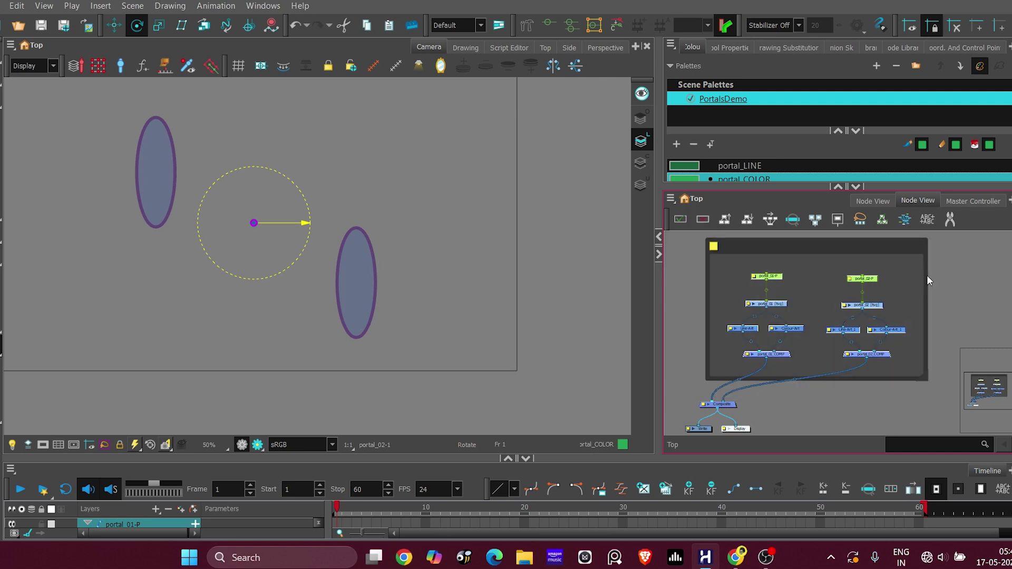
Title the backdrop PORTALS and colour it light green
double_click(925, 275)
text(PORTALS)
click(340, 193)
scroll(352, 296, up, 2)
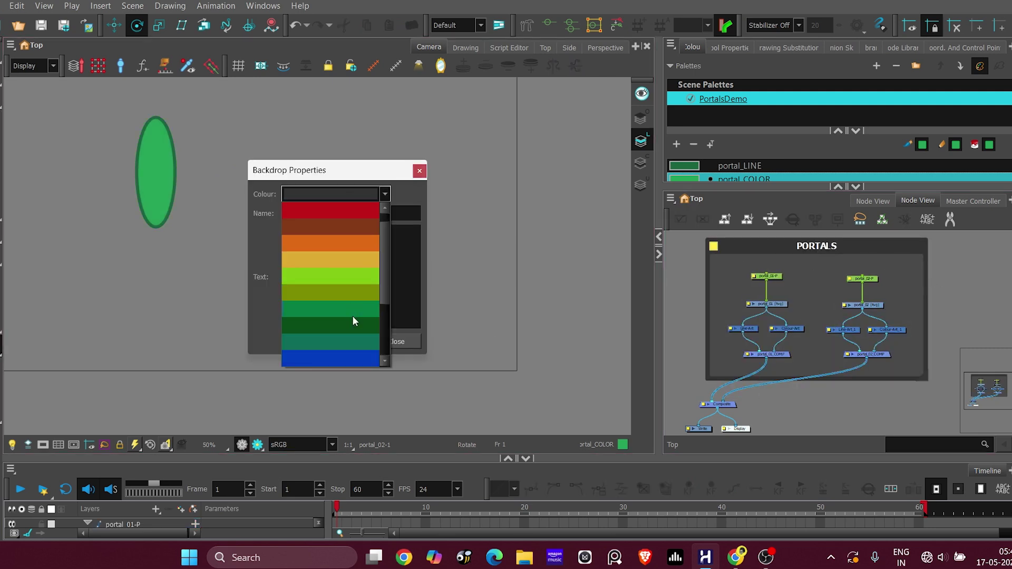
click(351, 303)
click(418, 172)
scroll(780, 277, down, 2)
scroll(831, 337, up, 2)
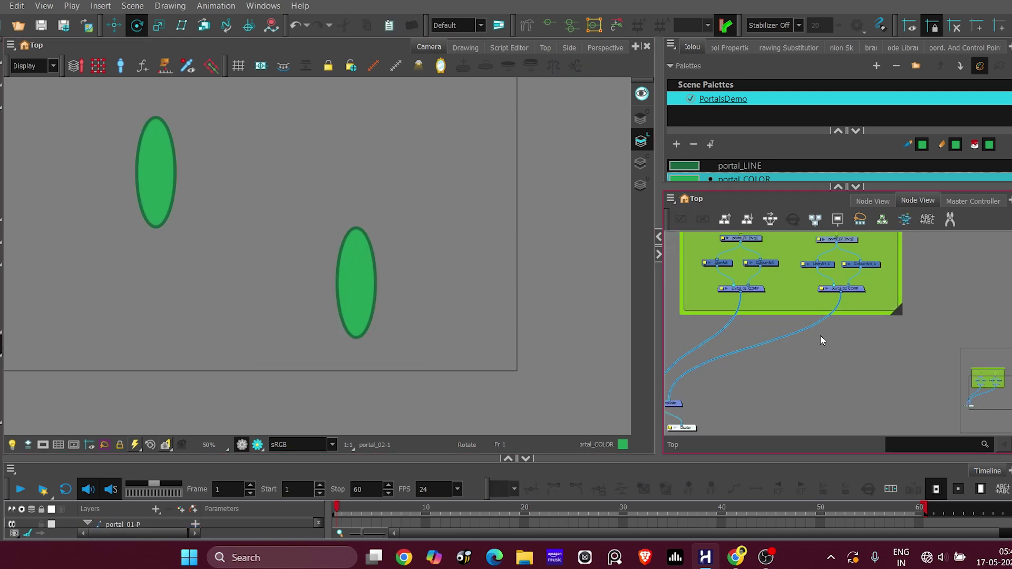
Merge both portal composites into a new composite within the extended PORTALS backdrop and rename it PORTALS_COMP
drag(824, 337, 840, 318)
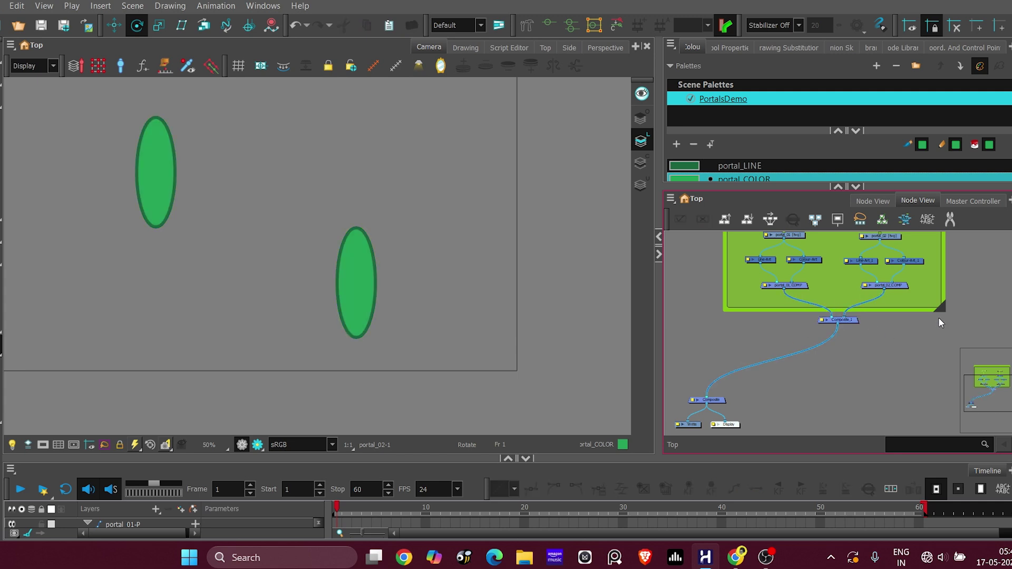
drag(941, 314, 944, 340)
double_click(838, 319)
text(PORRALS_)
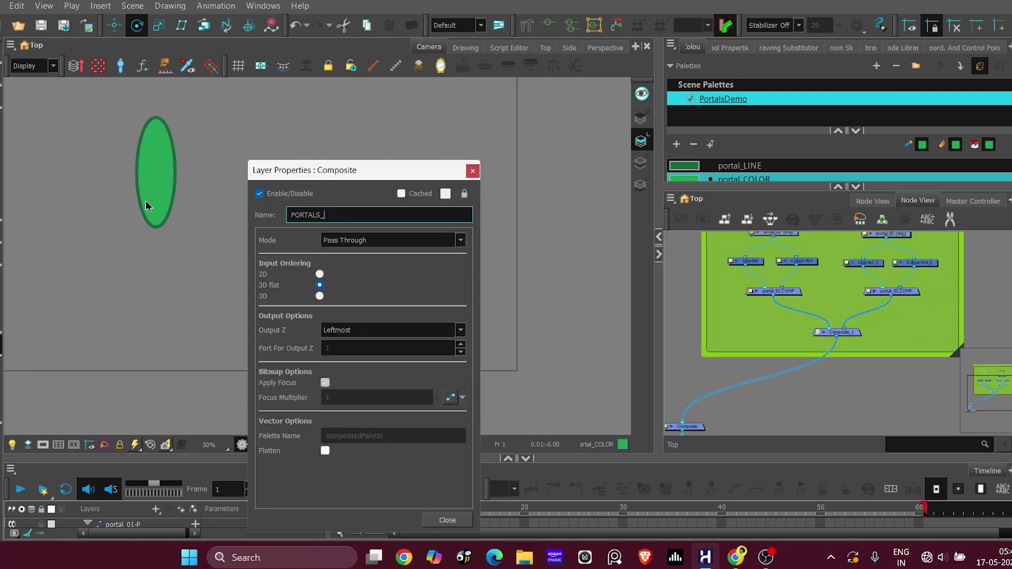
text(COMP)
key(Return)
Add a new vector drawing layer named sphere
scroll(834, 383, down, 2)
key(ctrl+r)
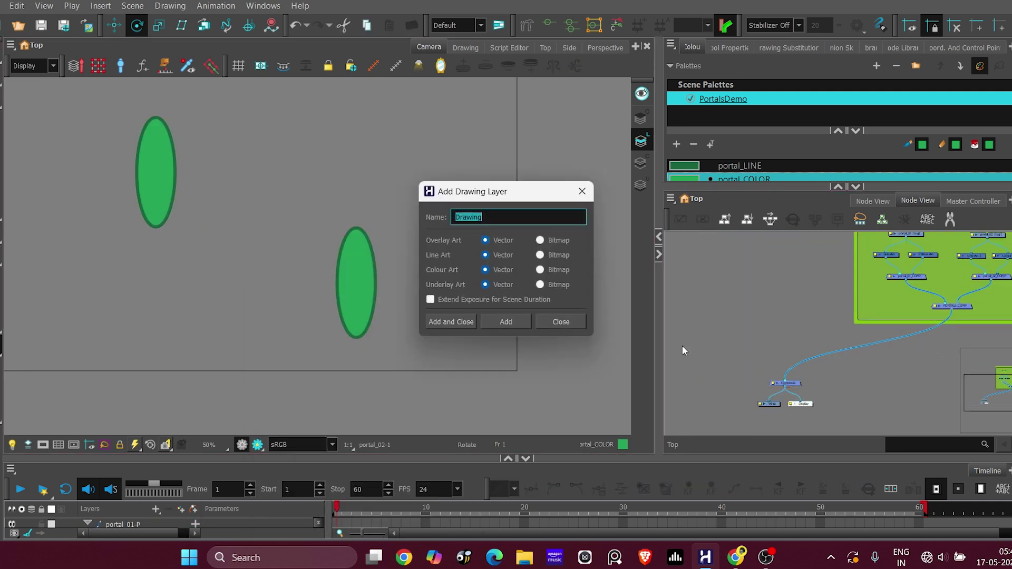
click(582, 191)
scroll(774, 336, up, 1)
key(ctrl+r)
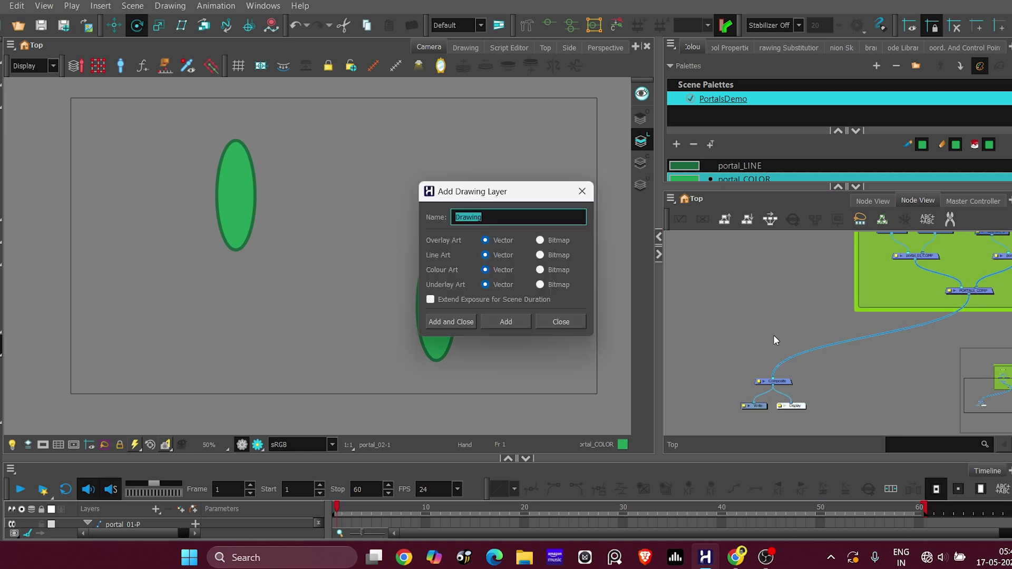
text(sphere)
key(Return)
Add a new colour to the PortalsDemo palette and make it purple
click(676, 144)
double_click(684, 193)
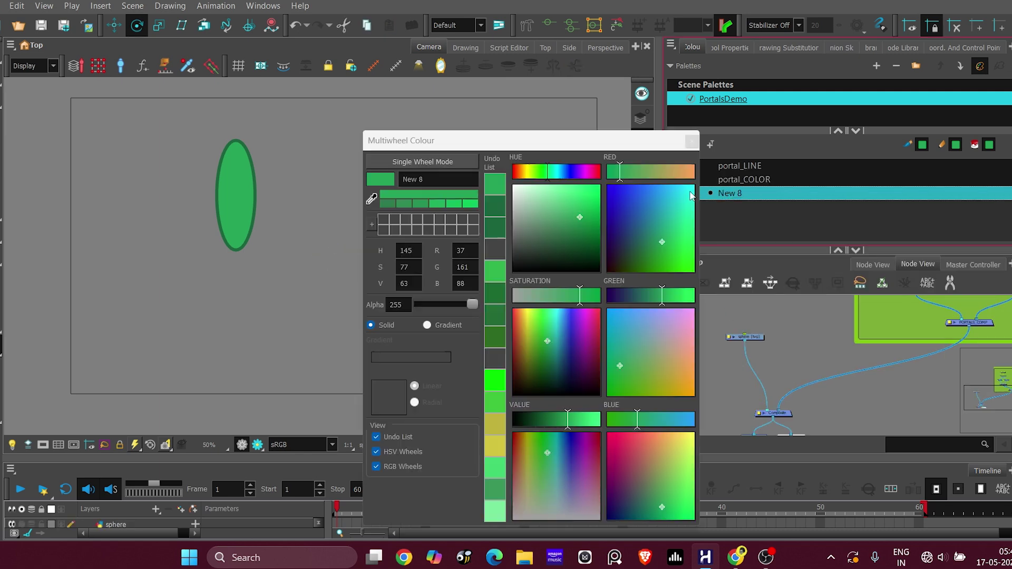
click(590, 170)
click(690, 140)
Draw a circle to the left of the upper portal and fill it with a slightly darker purple
scroll(149, 213, up, 1)
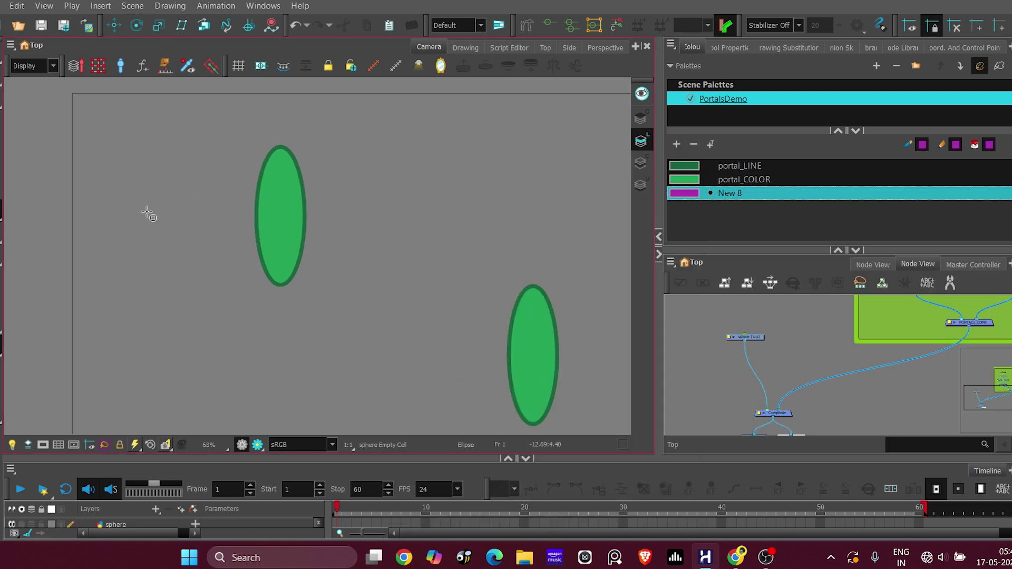
drag(149, 213, 199, 254)
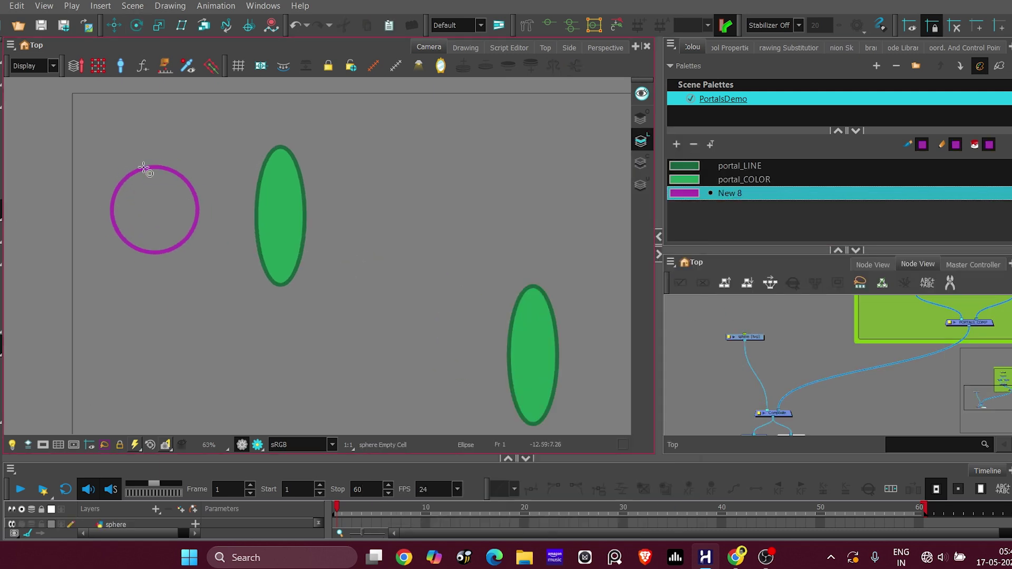
double_click(732, 192)
click(692, 141)
click(158, 216)
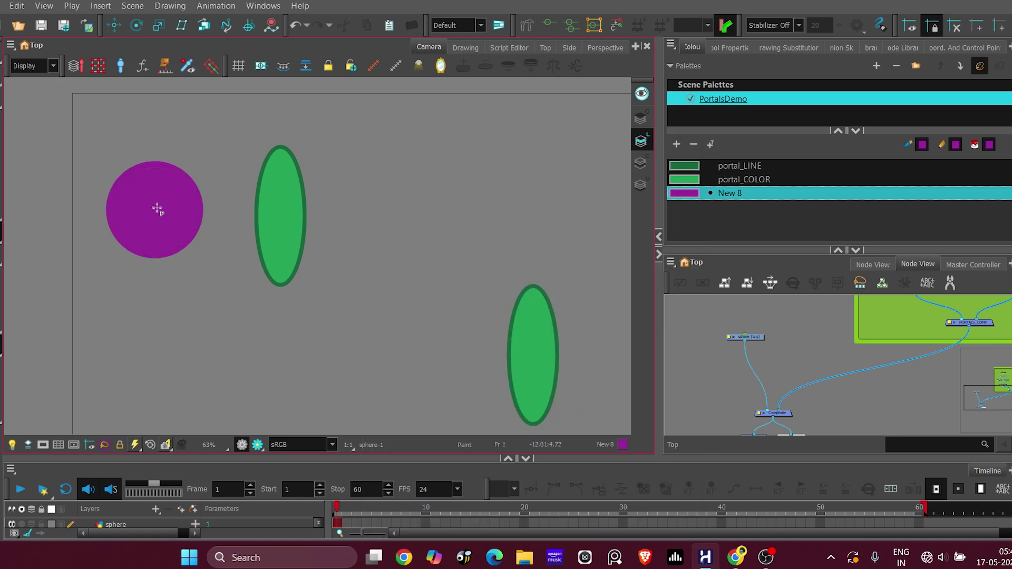
Reduce the purple circle slightly and place it closer to the upper portal
scroll(158, 216, up, 1)
key(ctrl+z)
key(ctrl+shift+z)
click(153, 228)
drag(153, 227, 211, 236)
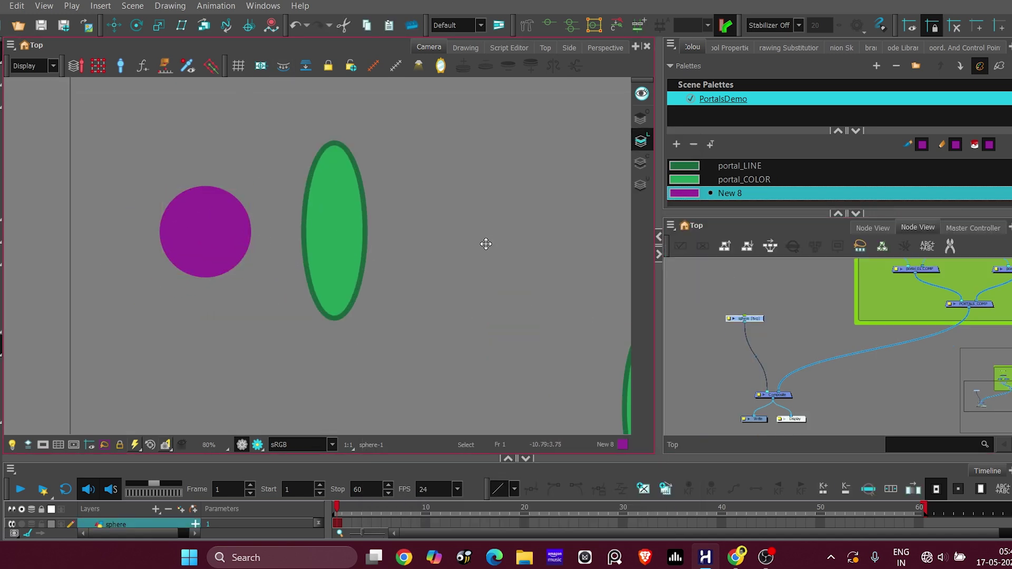
Add a parent peg to the sphere drawing and align it above the node
key(ctrl+p)
click(745, 327)
scroll(765, 316, up, 1)
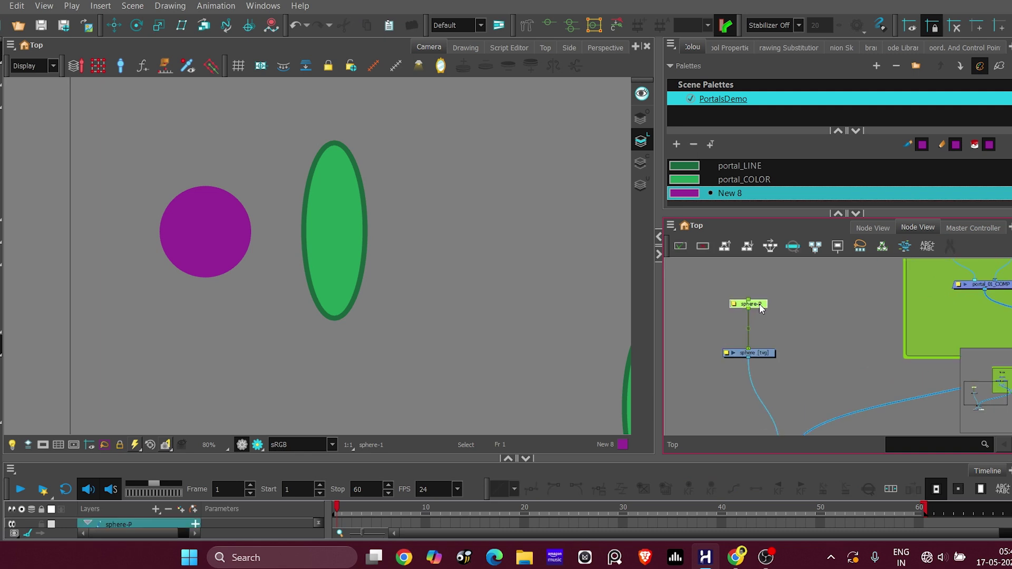
Place the pivot of the sphere-P peg at the centre of the purple circle
click(136, 26)
scroll(453, 257, down, 1)
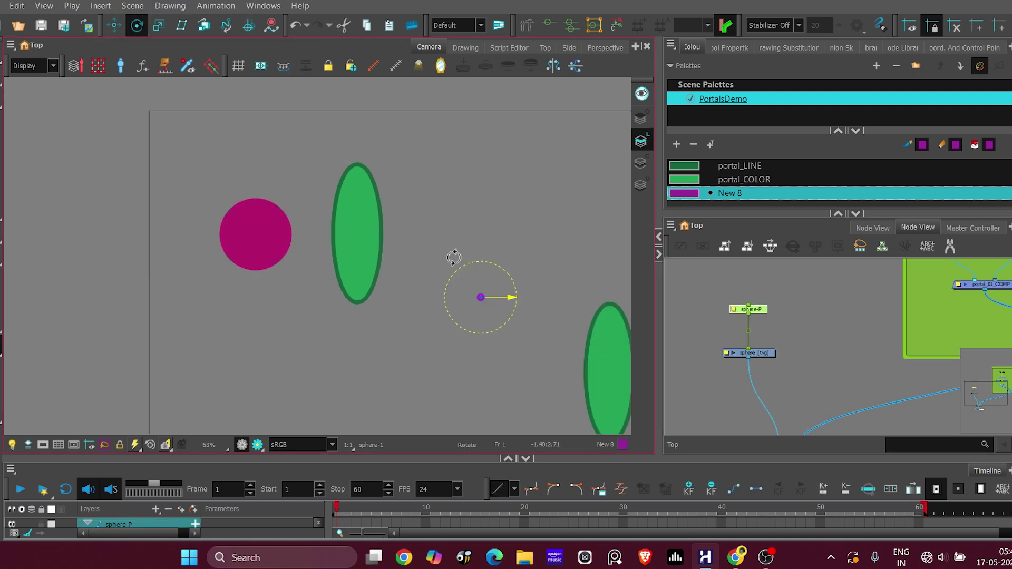
scroll(261, 238, up, 4)
drag(262, 238, 248, 230)
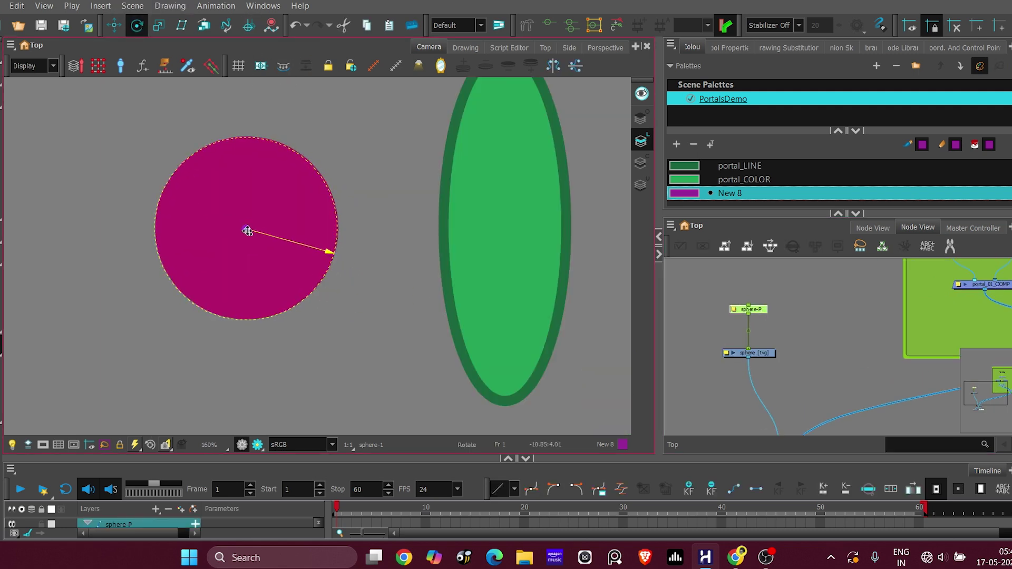
scroll(247, 228, down, 4)
key(shift+t)
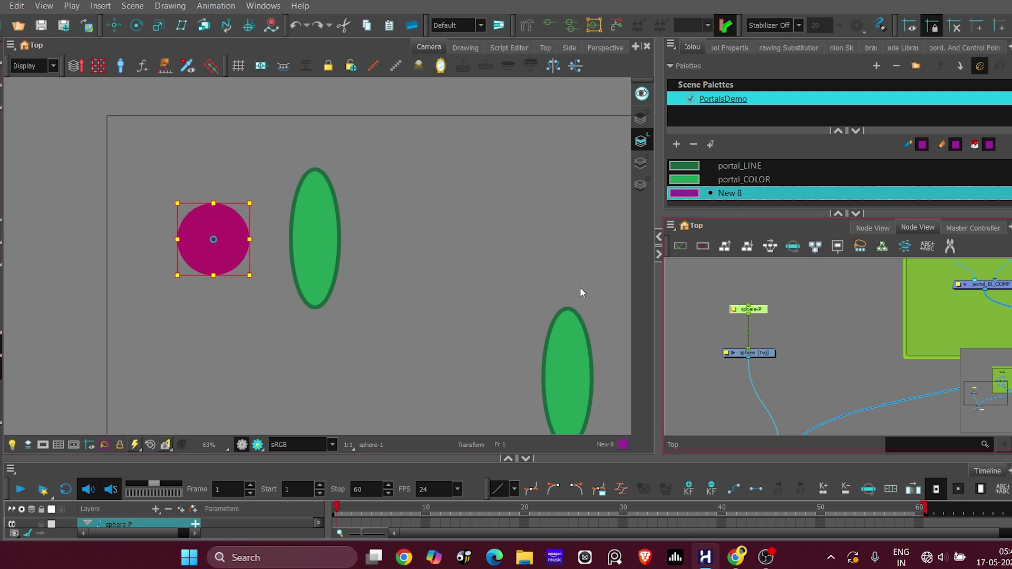
Arrange the sphere drawing and its peg above the final Composite
click(830, 328)
click(776, 364)
drag(776, 364, 801, 328)
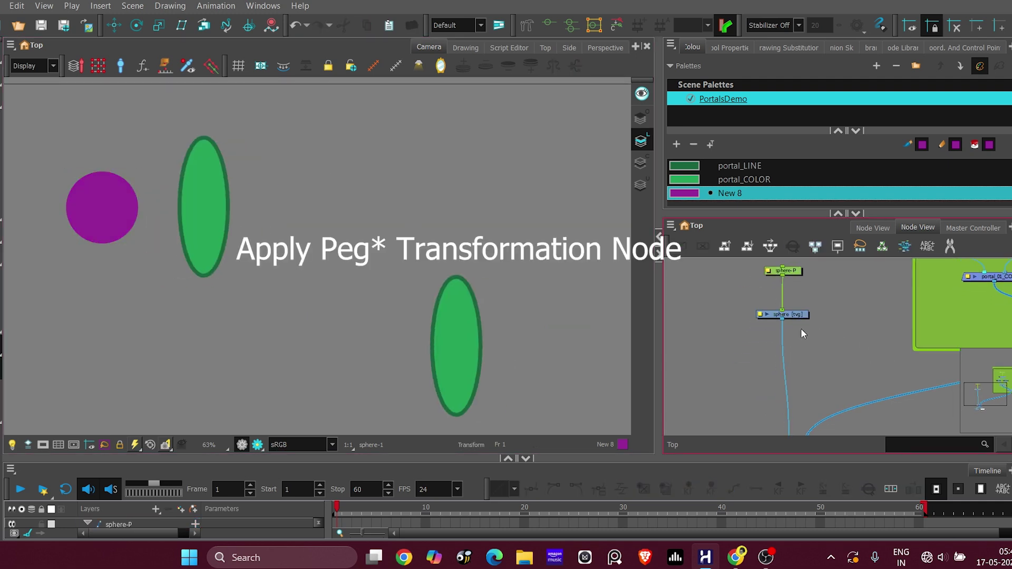
scroll(801, 328, down, 3)
Rename the purple colour swatch as sphere and enlarge the node network area
double_click(722, 194)
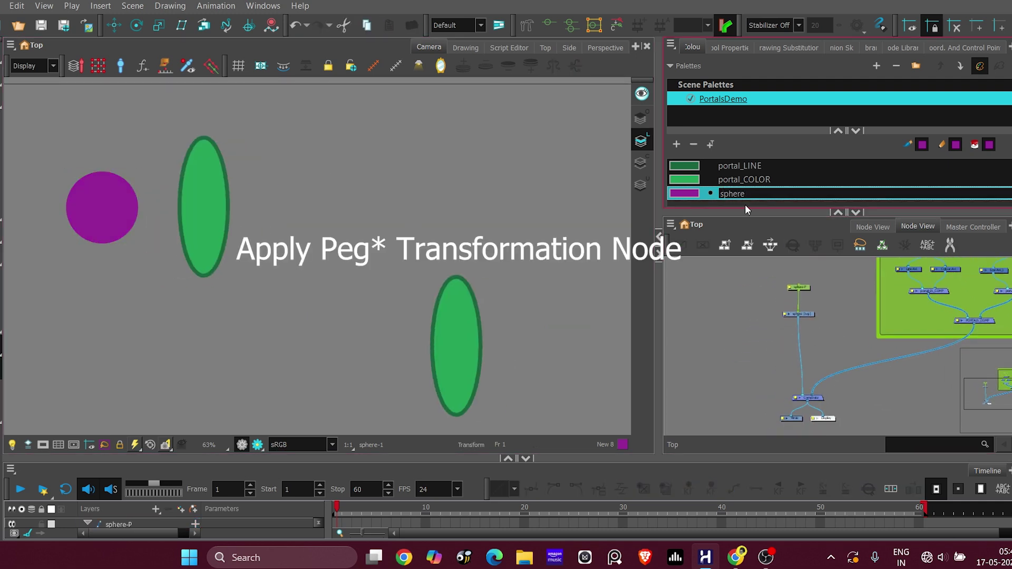
drag(745, 210, 770, 163)
scroll(787, 271, up, 2)
scroll(768, 266, down, 2)
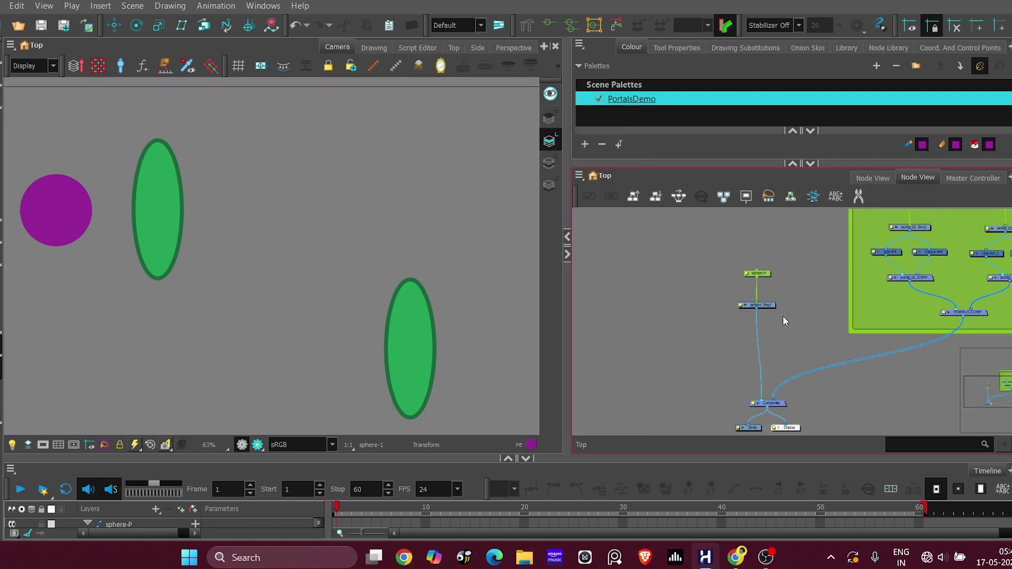
Add an Apply-Peg-Transformation node and place it beside the sphere nodes
key(Tab)
key(Escape)
key(Tab)
text(apply)
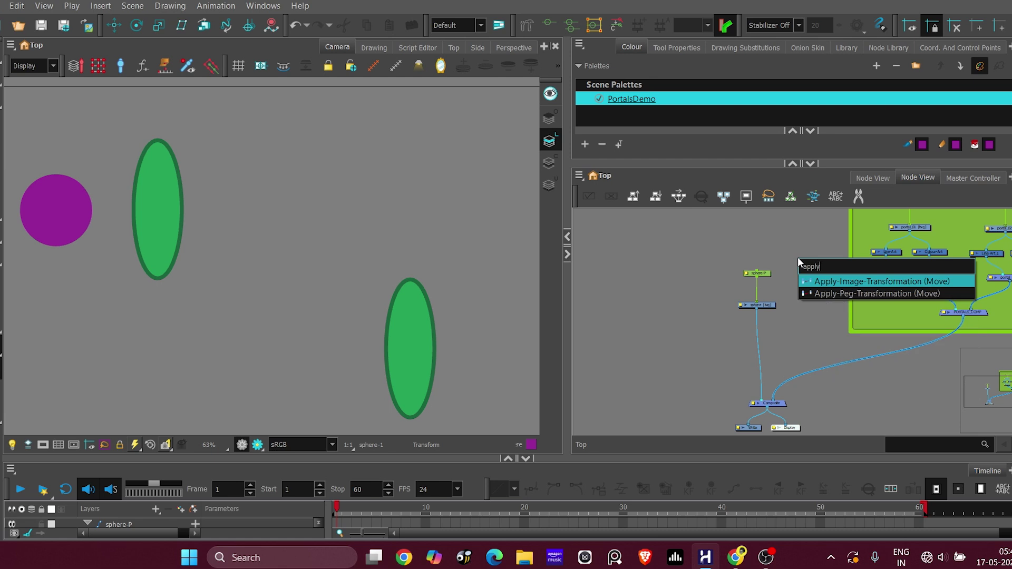
key(Down)
key(Return)
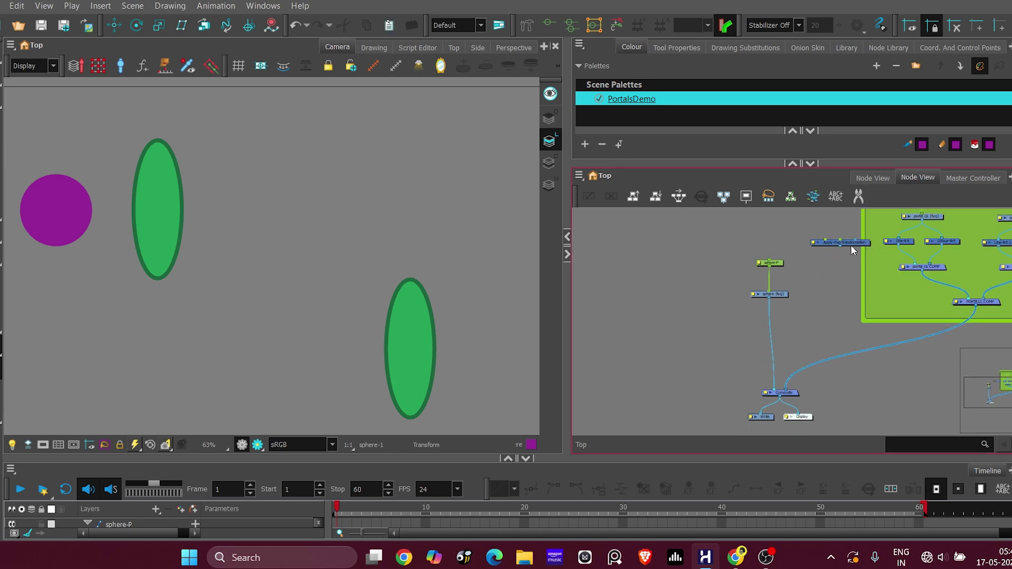
click(718, 352)
Connect the sphere drawing to the Apply-Peg-Transformation node's image input and link its output to the final Composite
scroll(722, 351, up, 5)
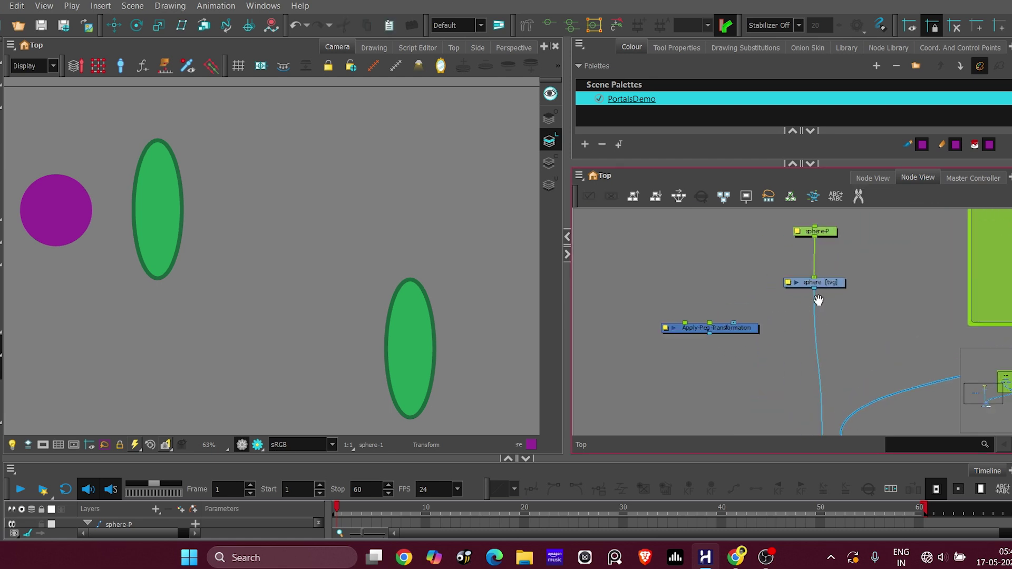
drag(828, 285, 789, 339)
drag(718, 327, 718, 330)
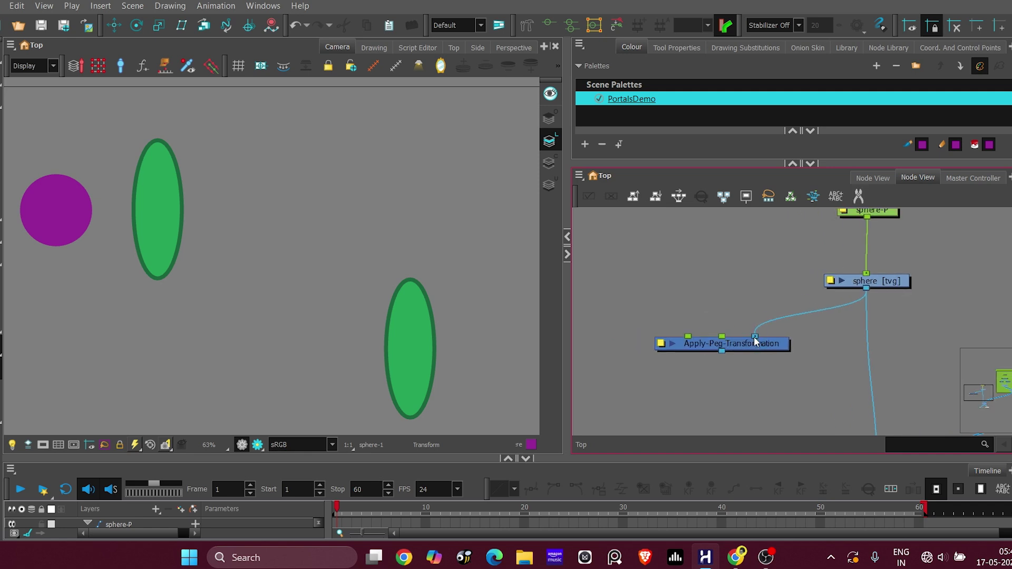
scroll(747, 337, up, 1)
drag(780, 334, 756, 262)
scroll(656, 285, down, 1)
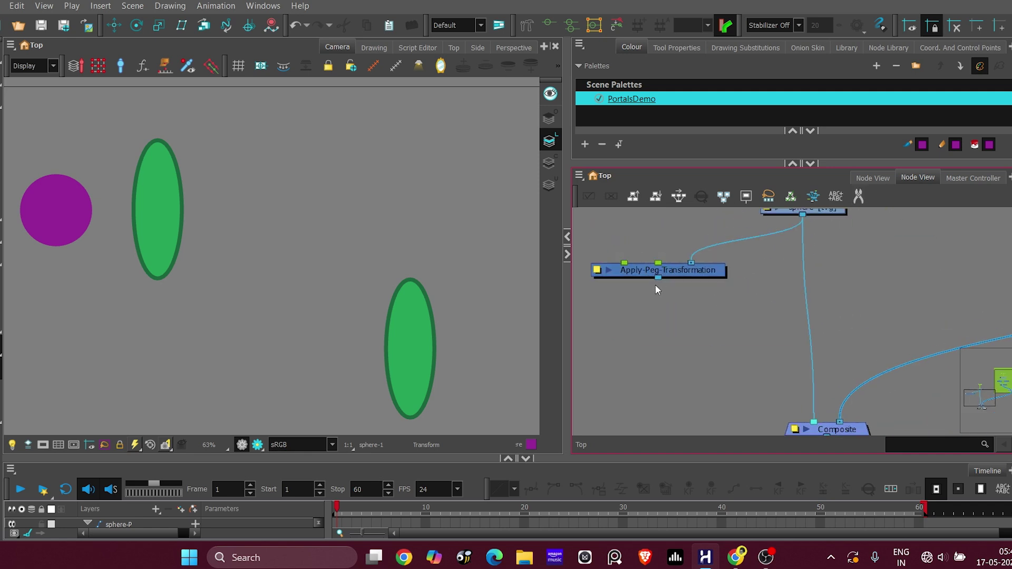
drag(731, 342, 812, 417)
drag(724, 288, 779, 346)
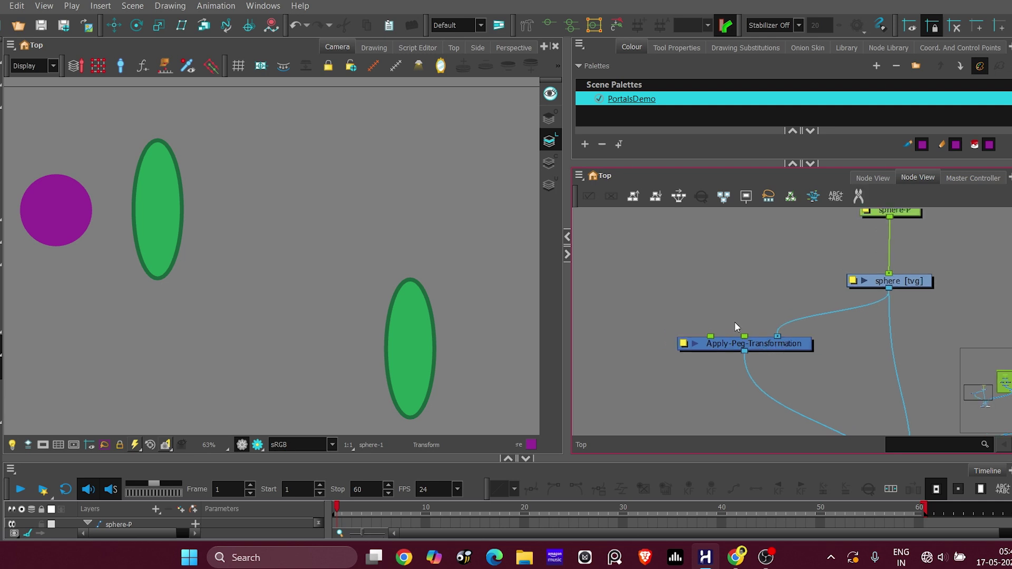
Add a peg and connect it to the first input of the Apply-Peg-Transformation node
key(ctrl+p)
drag(735, 322, 717, 349)
scroll(697, 313, up, 3)
scroll(707, 316, down, 3)
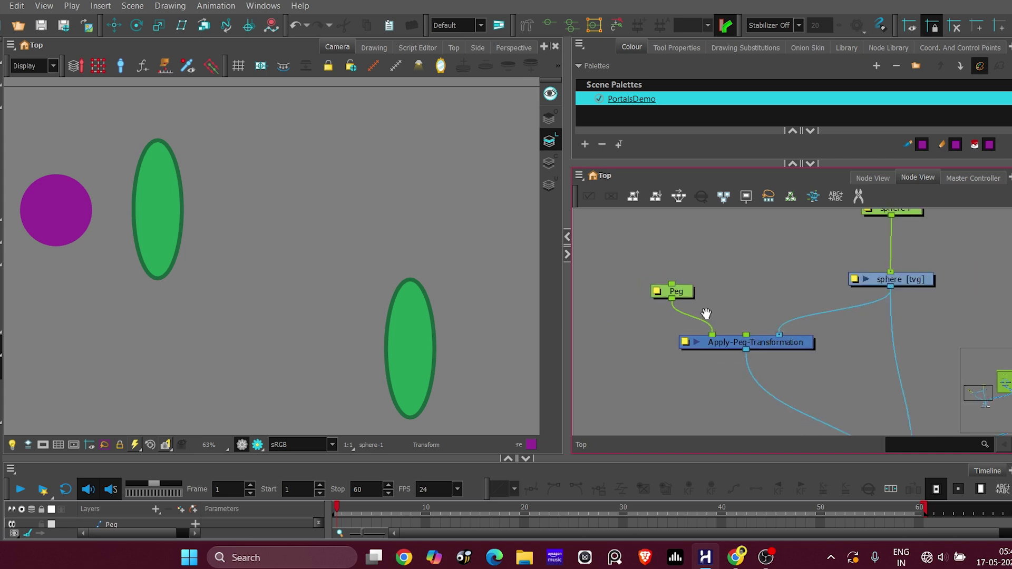
Test the new peg by moving the sphere copy down below the upper portal
click(692, 295)
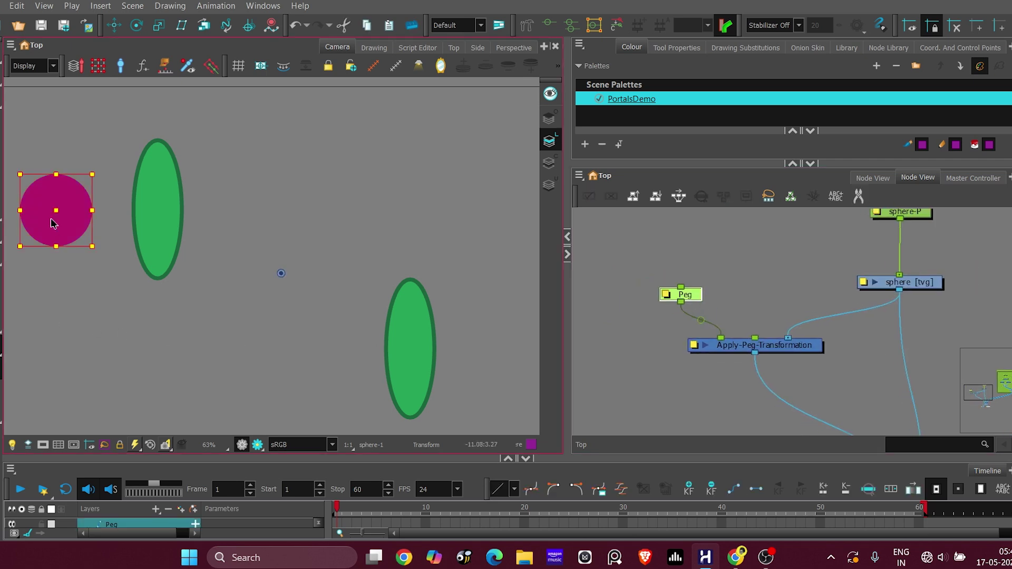
mouse_move(54, 210)
mouse_down()
mouse_move(108, 284)
mouse_move(335, 233)
mouse_move(131, 283)
mouse_move(158, 134)
mouse_move(317, 247)
mouse_move(343, 337)
mouse_move(214, 309)
mouse_move(220, 328)
mouse_move(189, 218)
mouse_move(64, 208)
mouse_up()
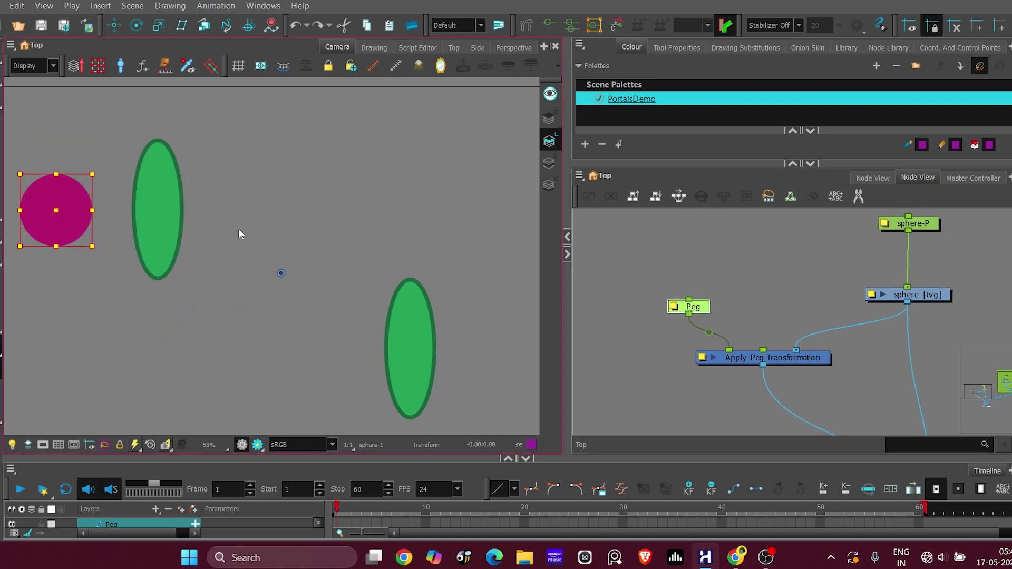
scroll(192, 197, down, 2)
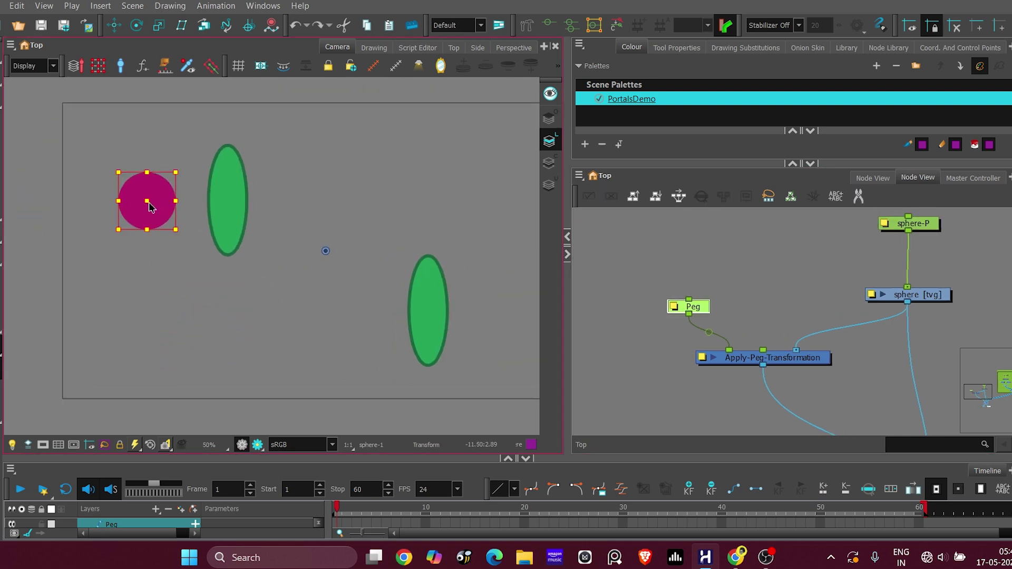
drag(153, 207, 240, 352)
click(767, 290)
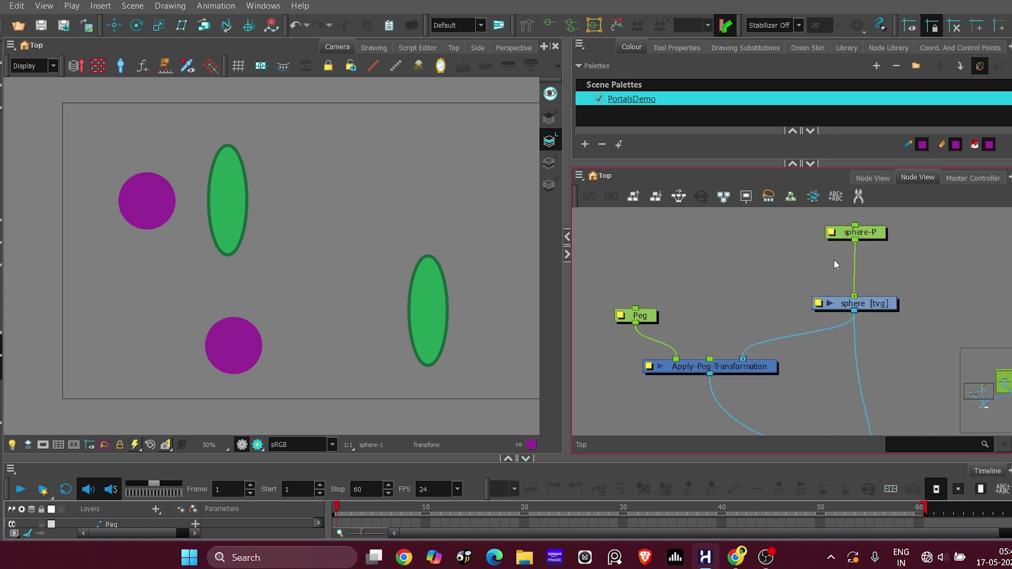
Try moving both spheres with the sphere-P peg, and undo the move
click(176, 210)
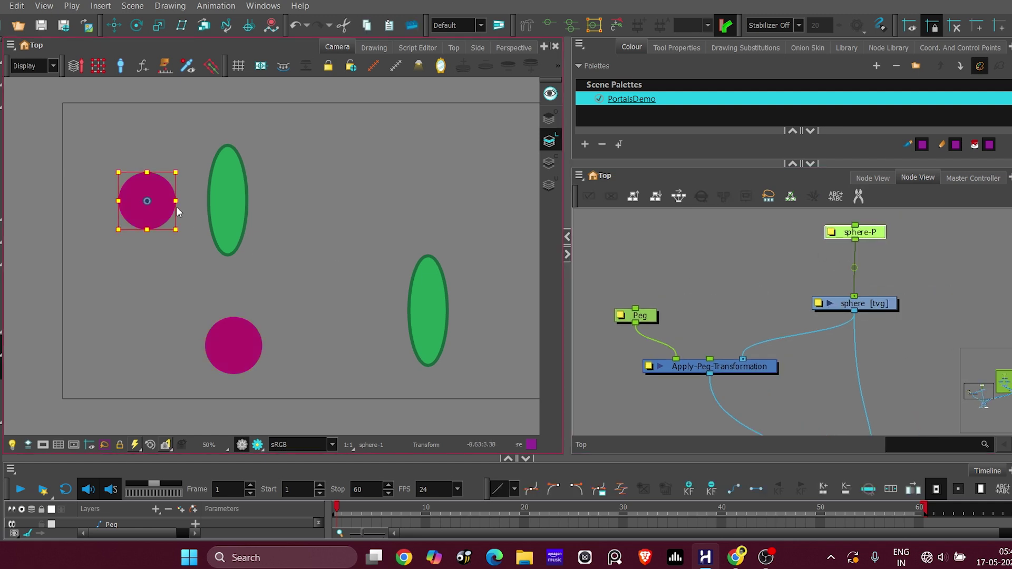
drag(152, 211, 278, 245)
key(ctrl+z)
Rename the peg feeding the Apply-Peg-Transformation node as sphere_offset
double_click(657, 308)
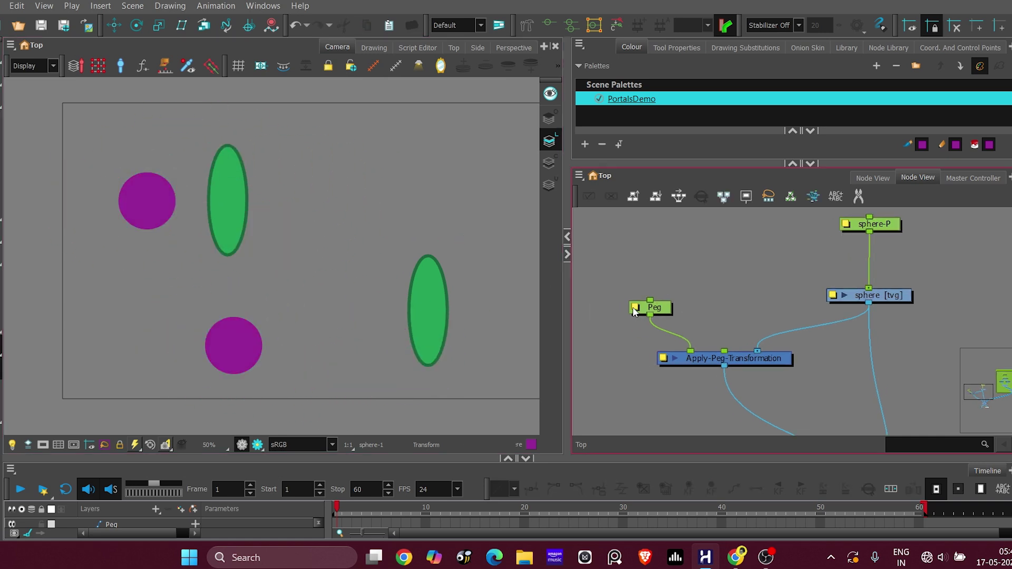
text(sphere_offset)
key(Return)
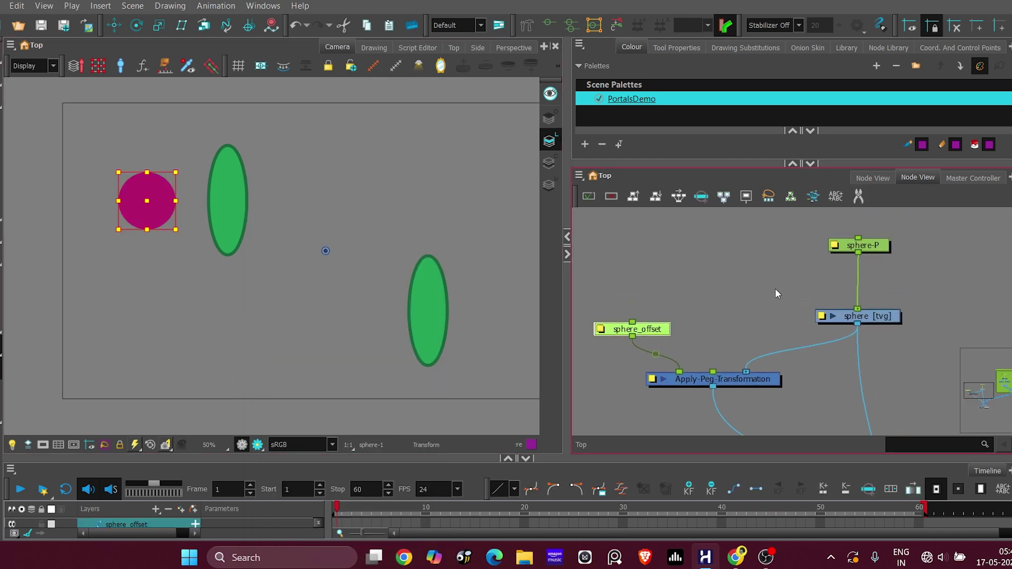
Copy the sphere-P pivot values, 10.8595 W and 4.04617 N, to the sphere_offset peg
double_click(859, 245)
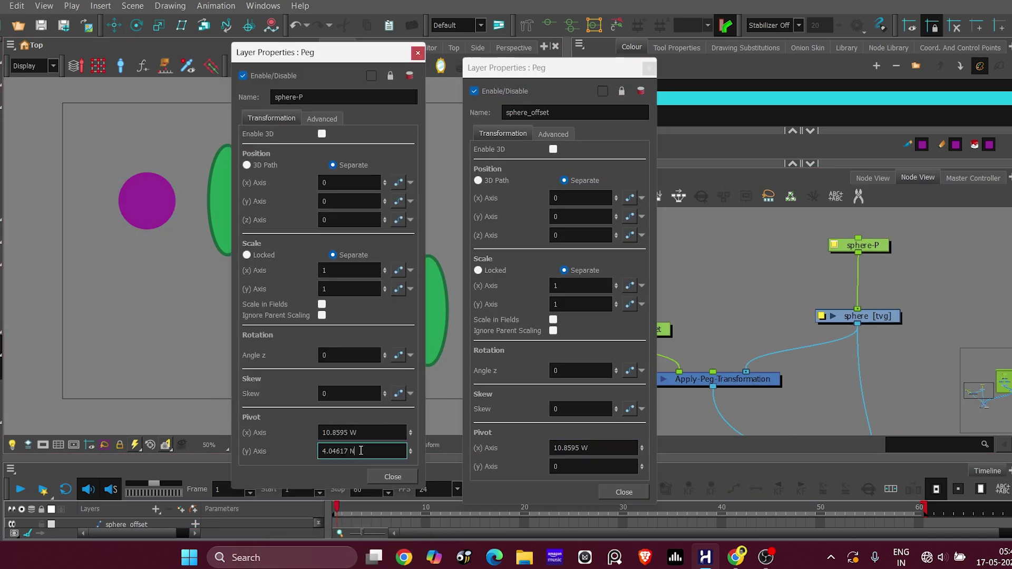
key(Return)
key(Return)
Insert a composite that merges the sphere drawing and the Apply-Peg-Transformation output before the final Composite
scroll(840, 405, down, 3)
key(ctrl+v)
drag(876, 414, 795, 322)
click(801, 330)
drag(777, 393, 774, 309)
drag(803, 317, 744, 352)
Rename the composite joining the two sphere branches as spheres_COMP
double_click(744, 352)
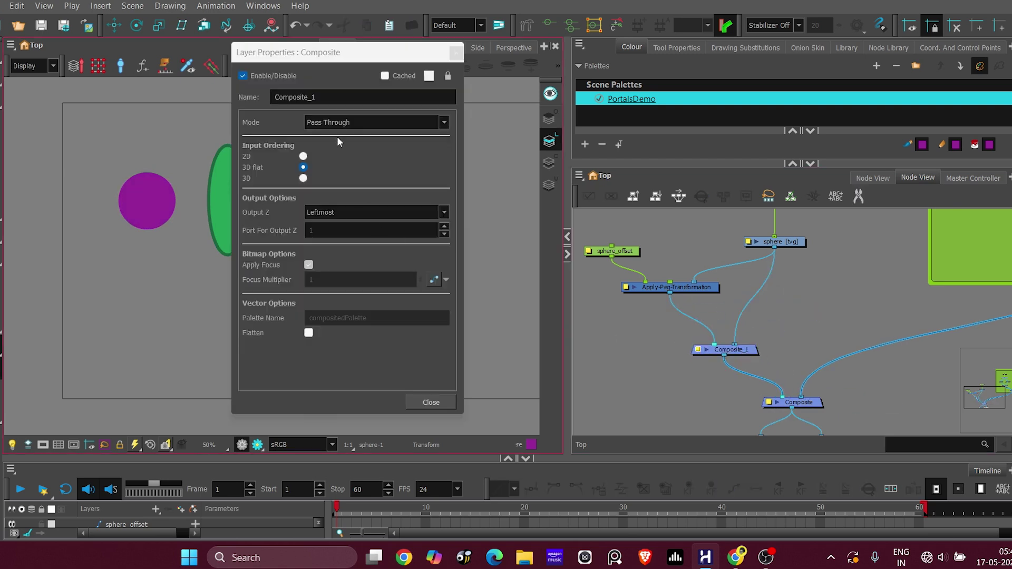
text(spheres_COMP)
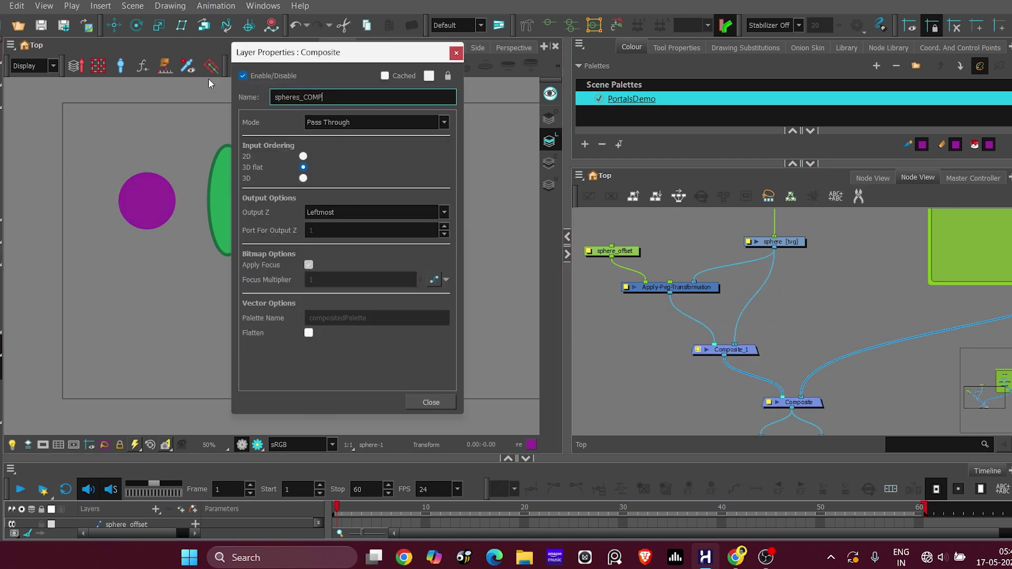
click(456, 53)
Line up the sphere-P peg and sphere drawing nodes vertically above the spheres_COMP composite
scroll(698, 269, down, 2)
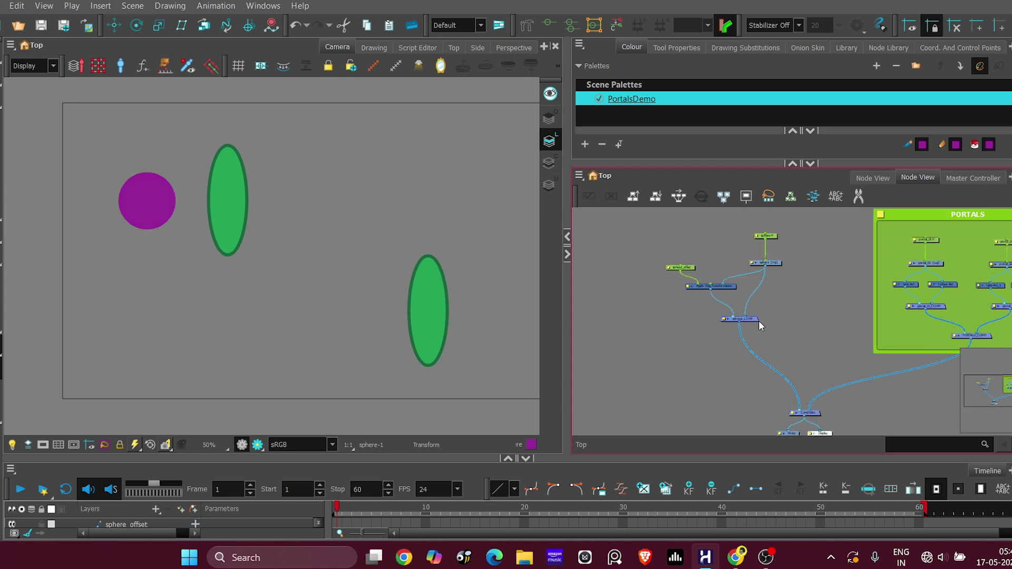
drag(772, 290, 752, 282)
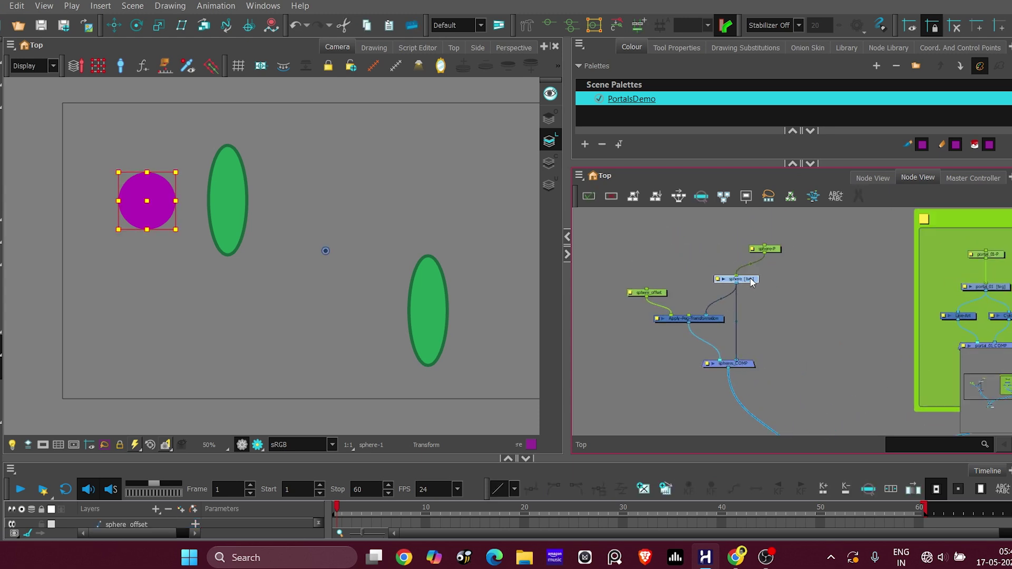
drag(779, 251, 751, 241)
click(718, 360)
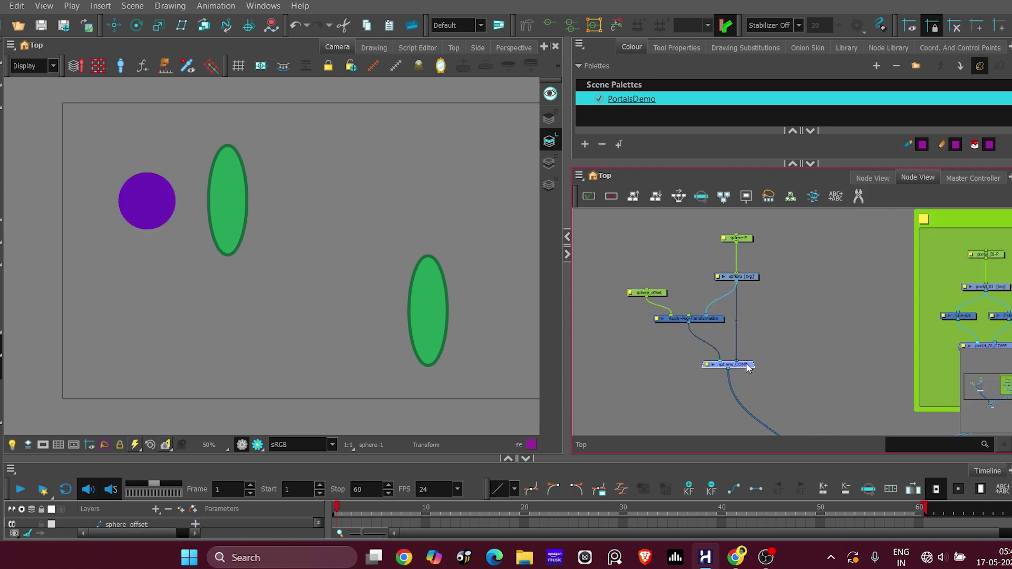
Insert a backdrop around the sphere nodes, from the sphere-P and sphere_offset pegs down to spheres_COMP
scroll(722, 327, down, 3)
drag(639, 248, 733, 346)
click(579, 176)
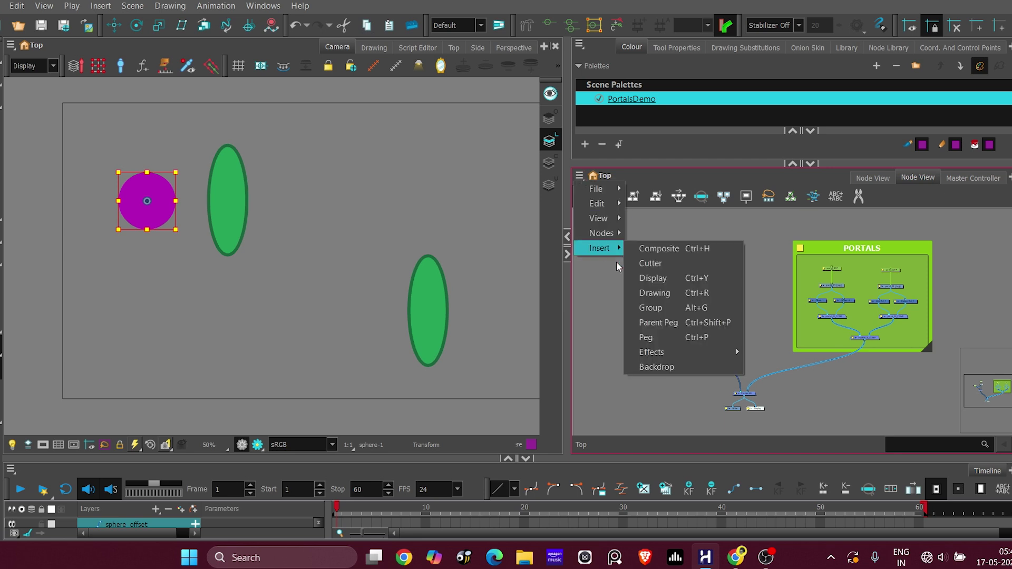
click(651, 367)
Colour the backdrop around the sphere nodes purple and name it SPHERES
double_click(646, 244)
click(337, 195)
click(354, 306)
click(340, 214)
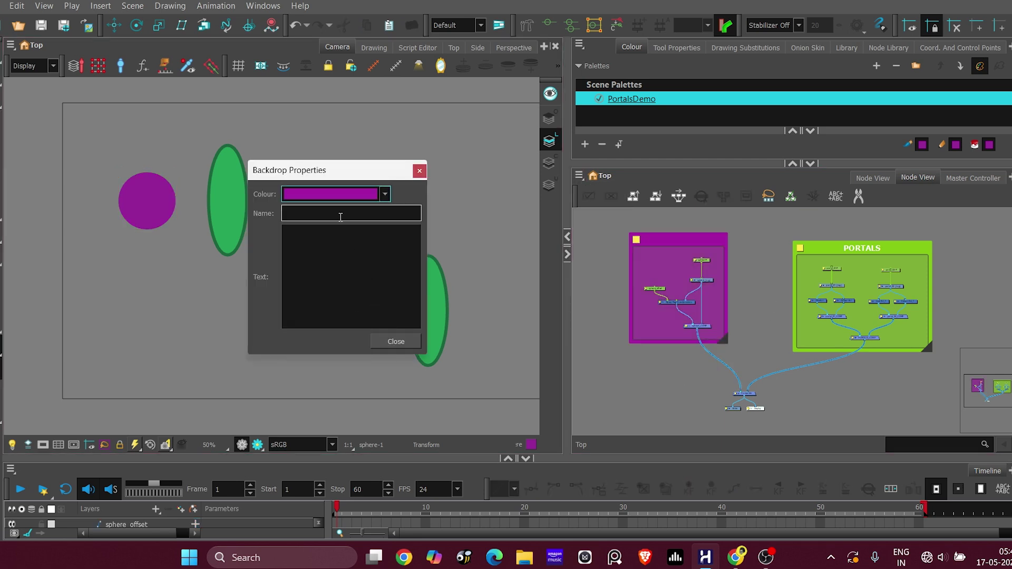
text(SPHERES)
click(419, 171)
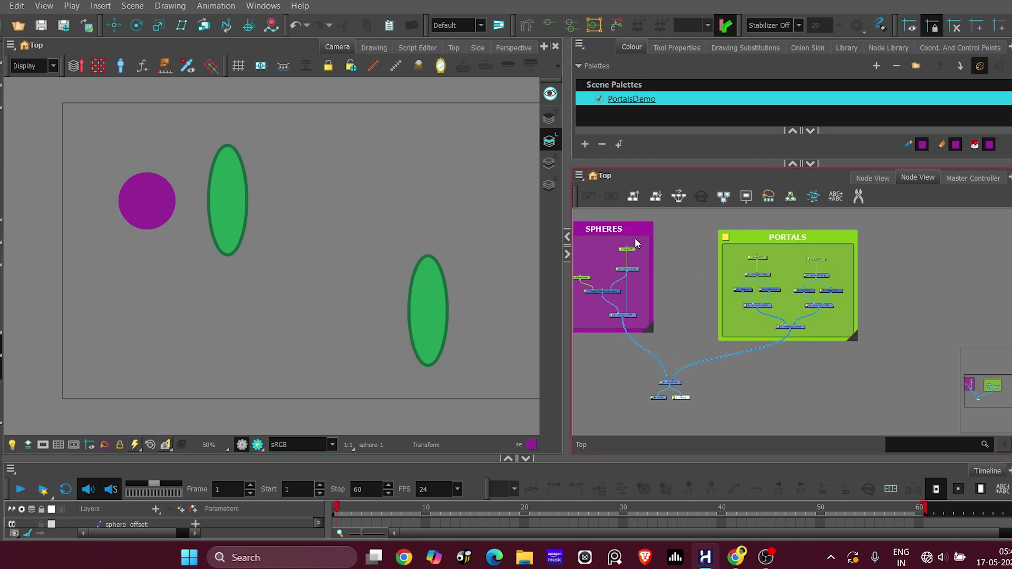
Move the PORTALS backdrop closer to the SPHERES backdrop and roughly align their top edges
click(620, 218)
drag(768, 232, 731, 222)
click(861, 260)
scroll(749, 316, up, 5)
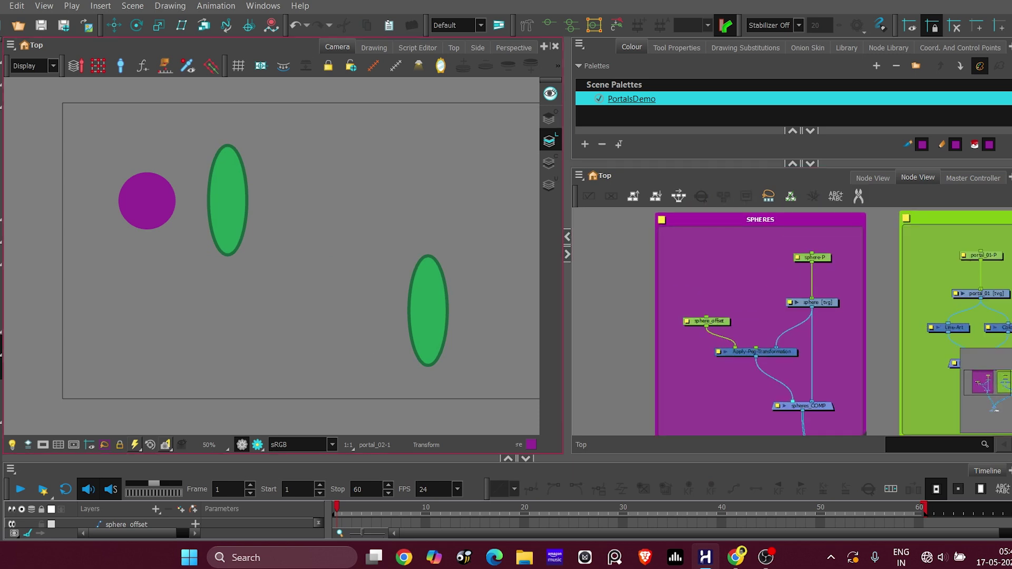
Translate the sphere_offset peg so the duplicate sphere sits just left of the lower-right portal
scroll(749, 317, up, 2)
click(127, 196)
click(108, 25)
drag(147, 201, 350, 306)
scroll(349, 306, up, 1)
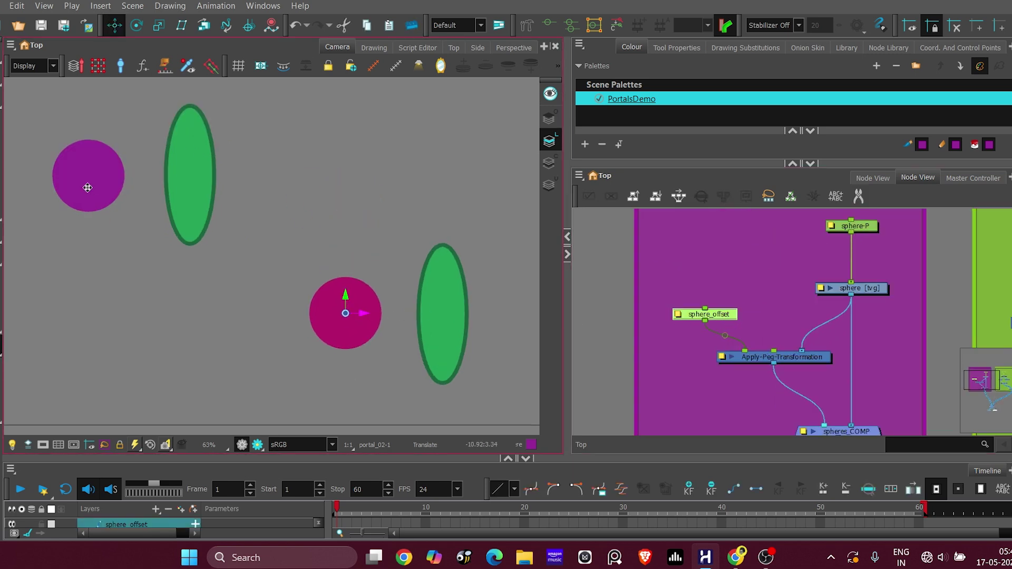
Test the linked spheres by translating the sphere-P peg to the right, and undo the move
click(791, 263)
scroll(825, 266, down, 2)
drag(720, 350, 714, 352)
scroll(340, 311, up, 2)
scroll(366, 297, down, 2)
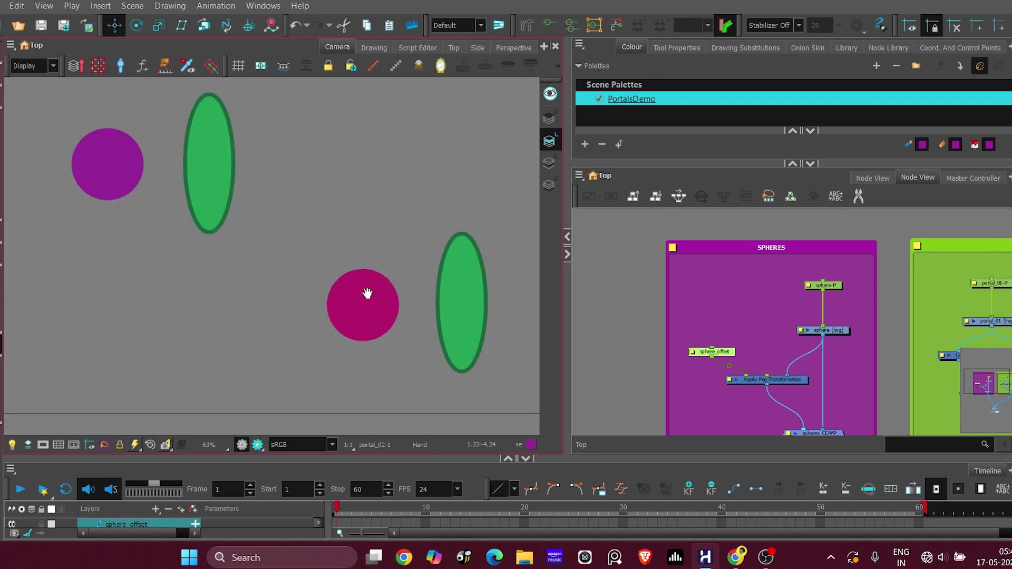
drag(368, 293, 349, 310)
click(398, 286)
scroll(402, 284, down, 2)
click(828, 286)
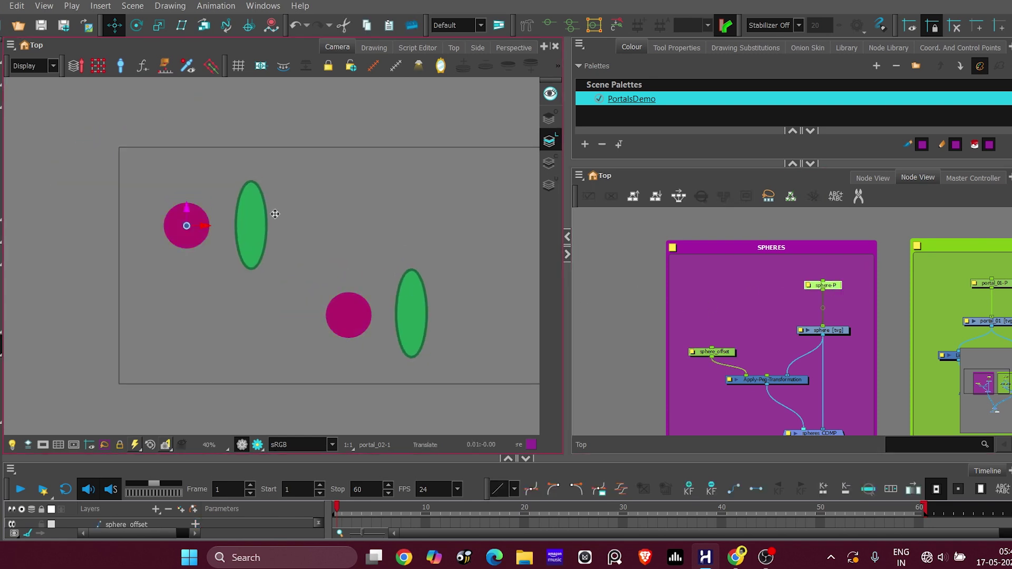
drag(202, 226, 401, 241)
key(ctrl+z)
scroll(185, 206, up, 2)
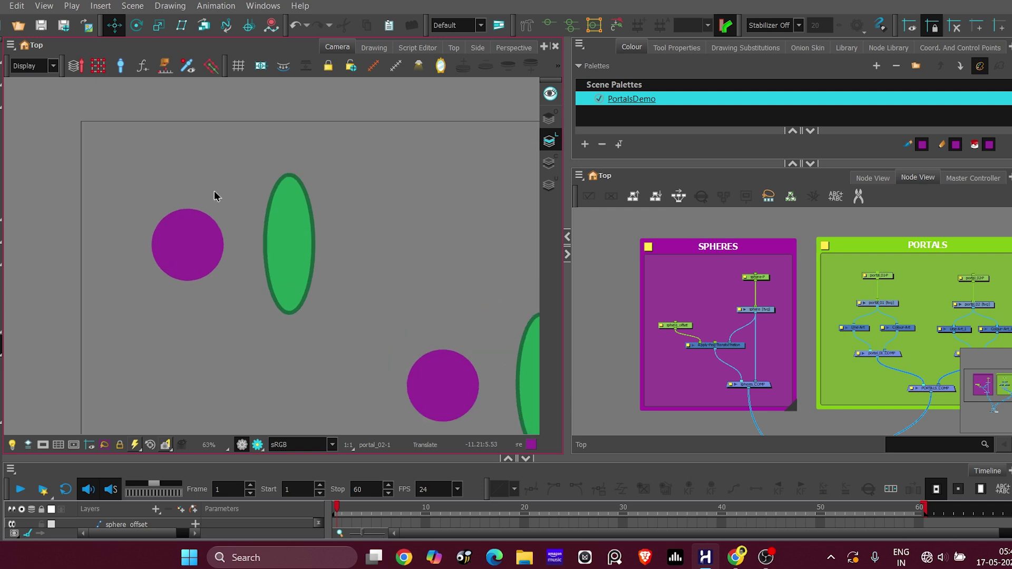
click(291, 274)
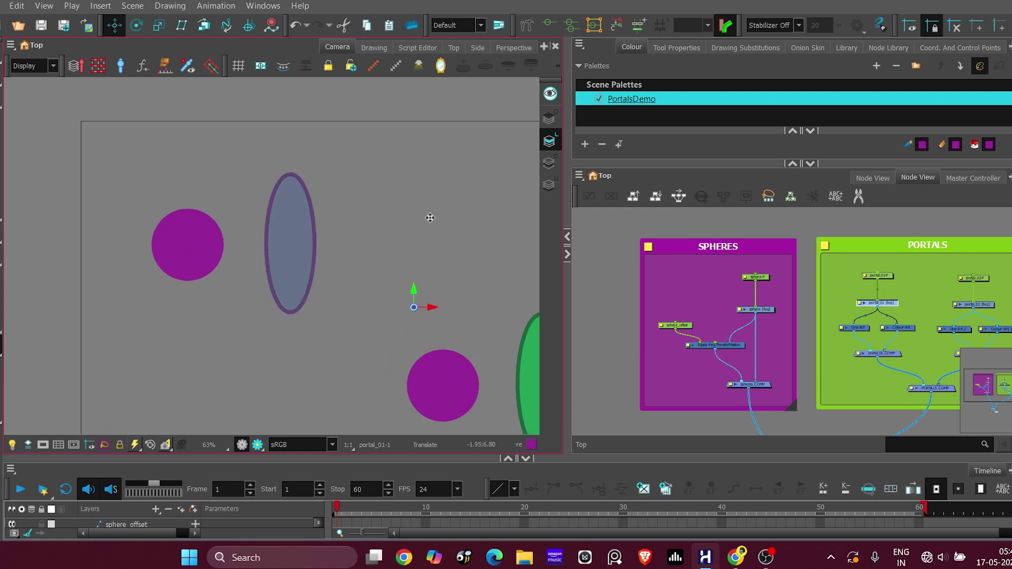
click(226, 226)
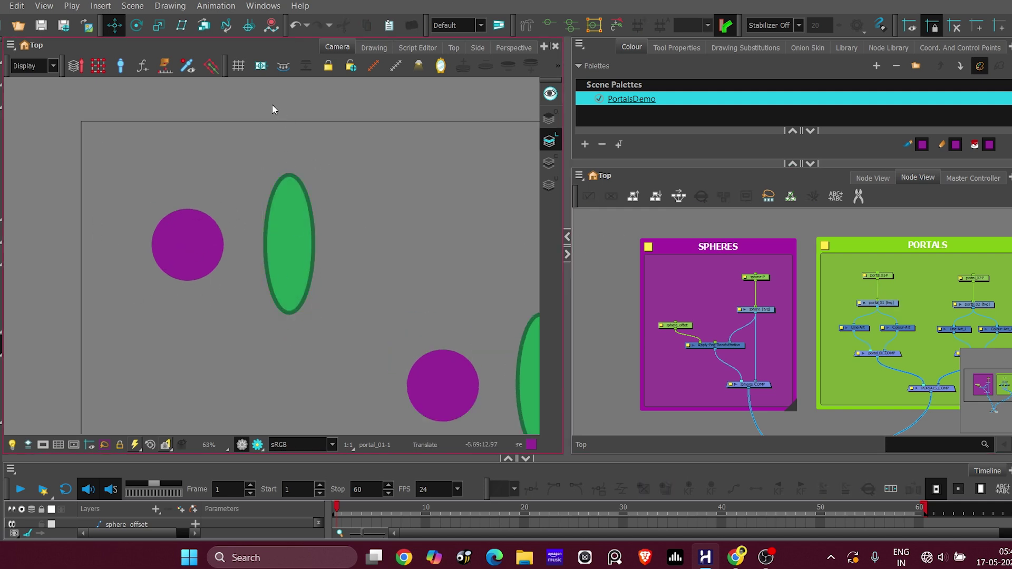
scroll(353, 242, right, 5)
scroll(353, 242, down, 2)
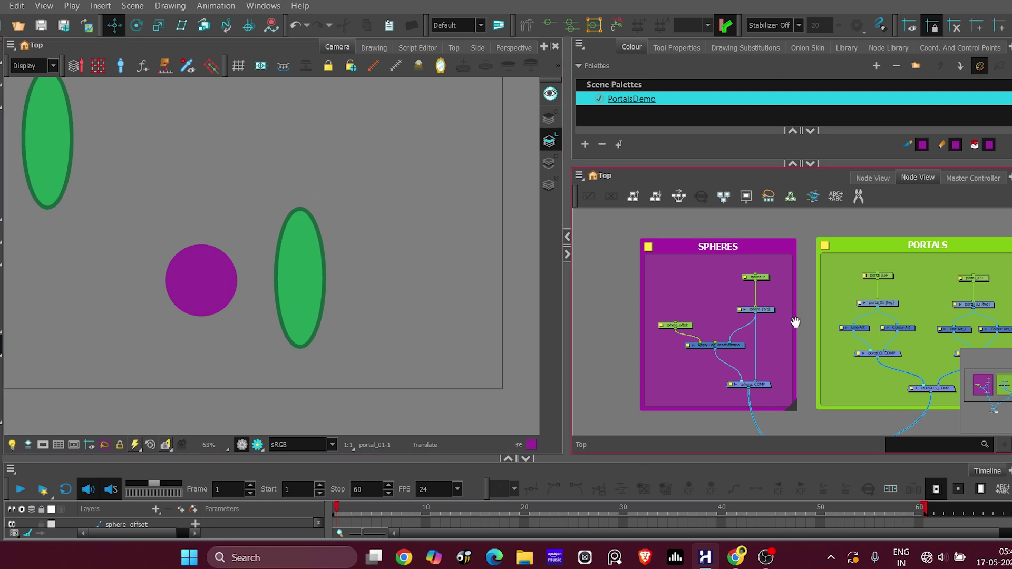
Open the portal_01 drawing in the Drawing view with Underlay Art active and all art layers previewed
scroll(812, 301, down, 2)
scroll(812, 301, up, 6)
click(784, 299)
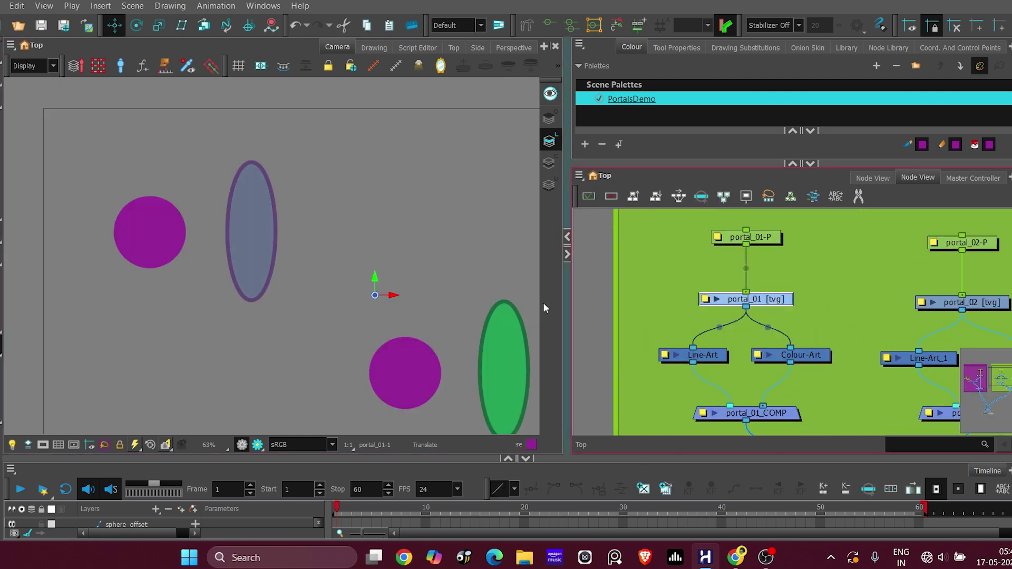
click(374, 48)
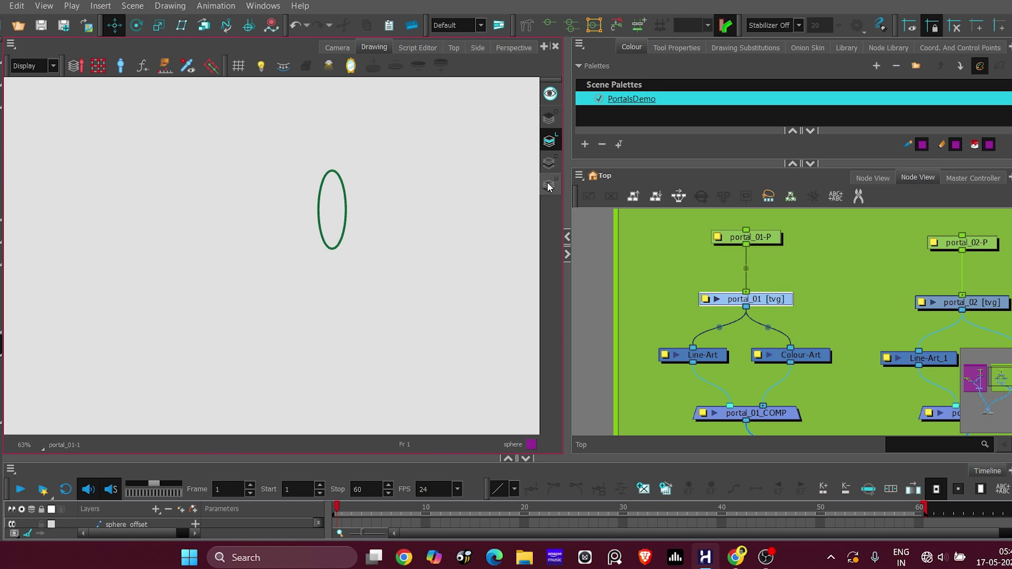
click(551, 93)
Add a bright green colour named MASK to the PortalsDemo palette
drag(673, 159, 675, 231)
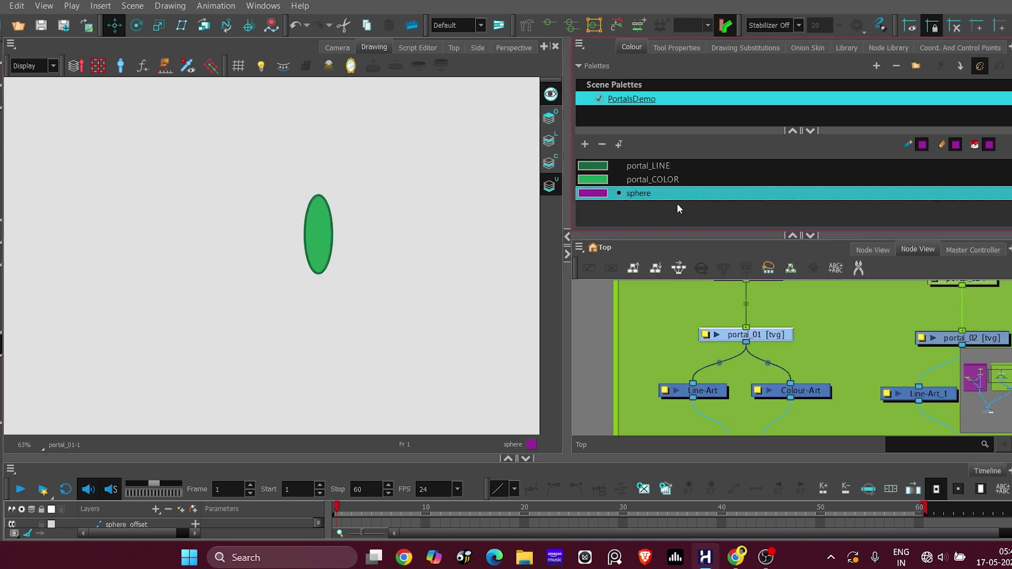
click(585, 144)
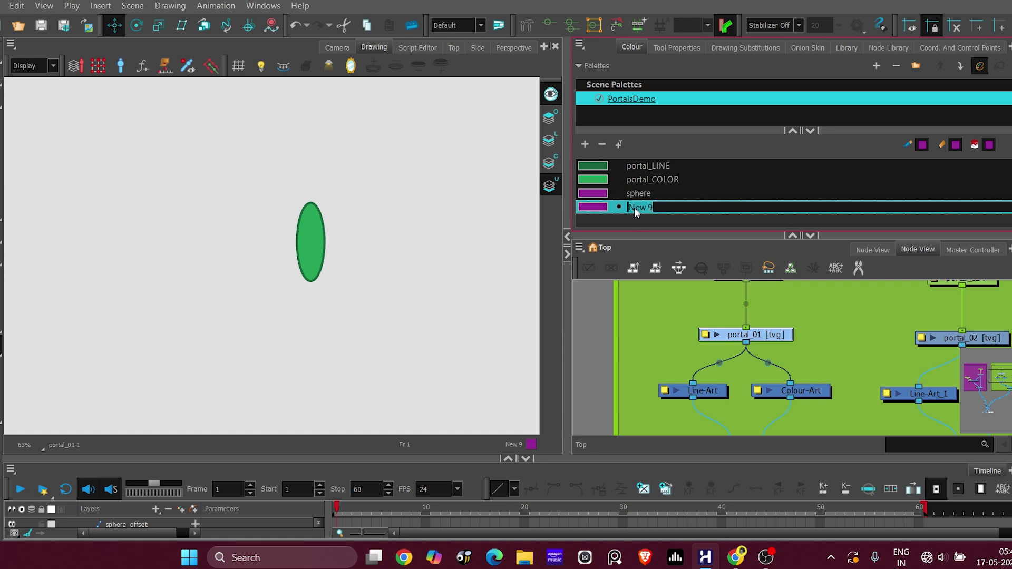
double_click(595, 208)
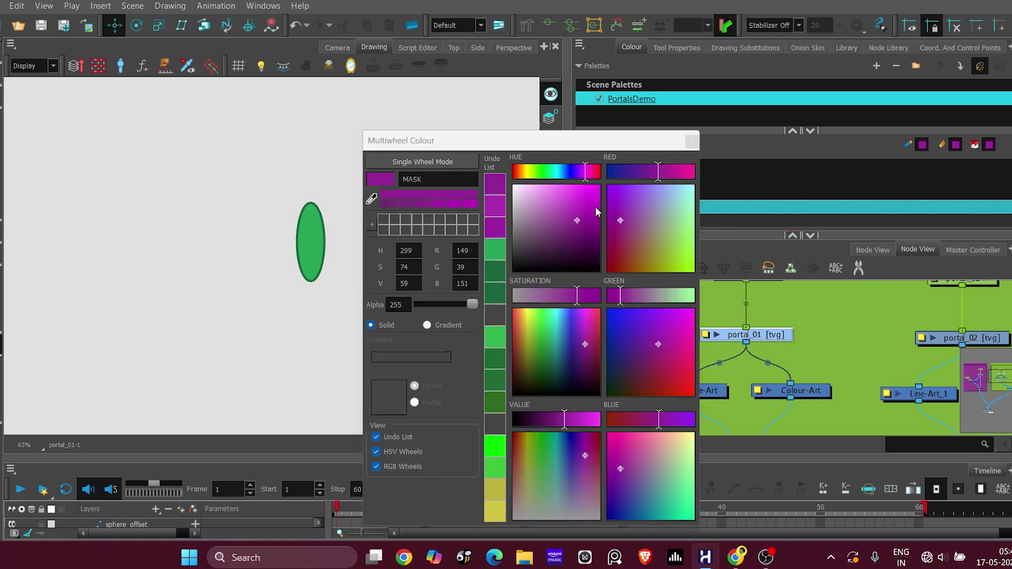
click(543, 174)
drag(577, 211, 632, 151)
click(691, 141)
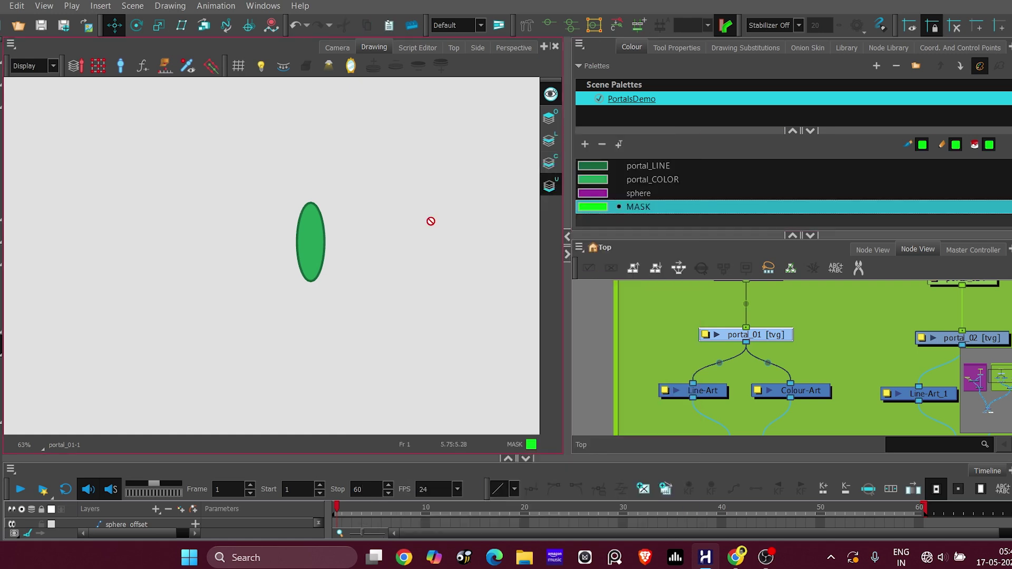
Draw a tall MASK rectangle on portal_01's underlay, extending right from near the portal's left edge and well above and below it
drag(431, 222, 393, 218)
drag(73, 182, 35, 181)
click(1, 217)
click(17, 216)
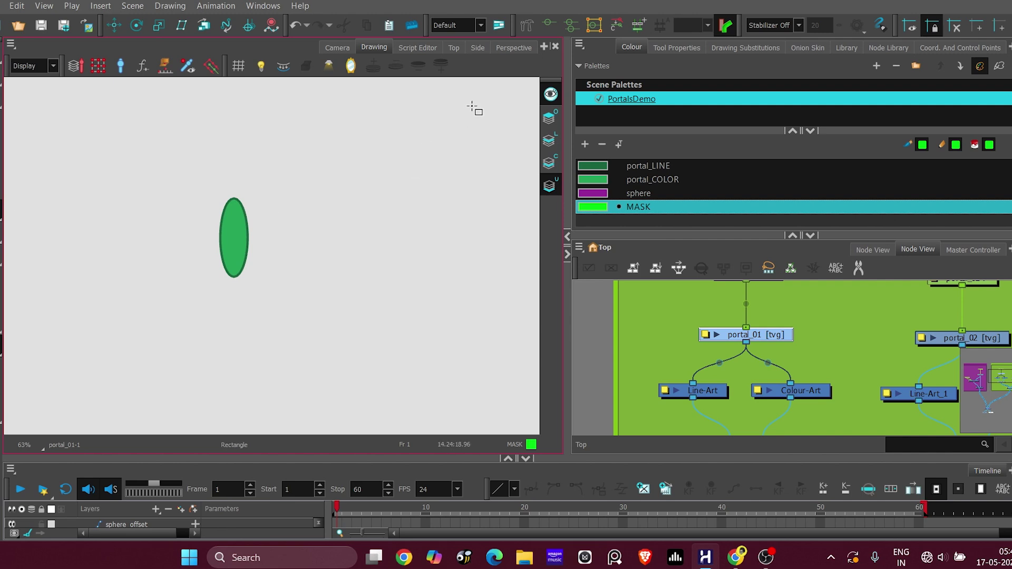
mouse_move(409, 232)
mouse_down()
mouse_move(238, 355)
mouse_move(229, 390)
mouse_up()
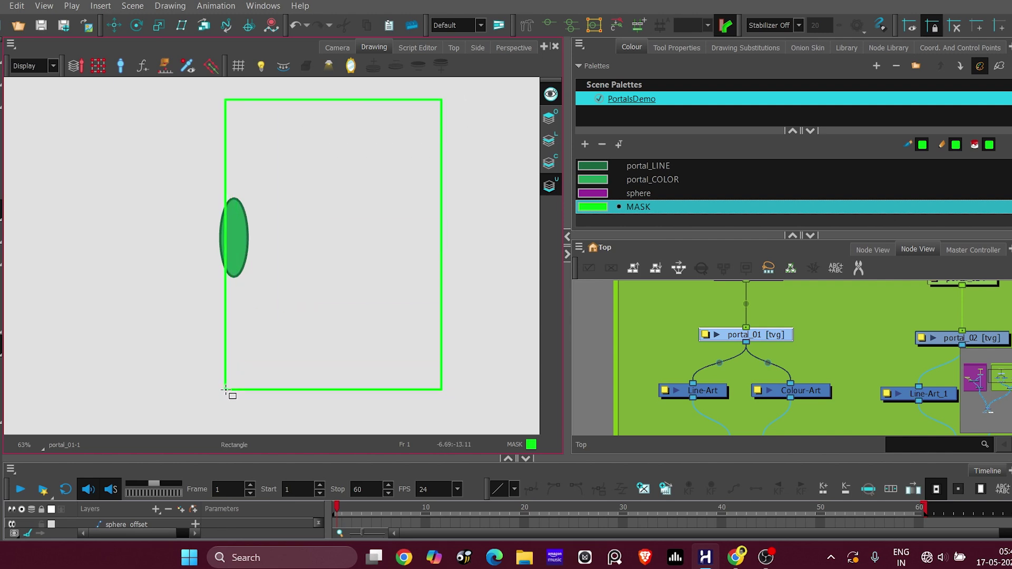
Fill the underlay rectangle behind portal_01 with the MASK colour and return to the Camera view
scroll(226, 388, up, 4)
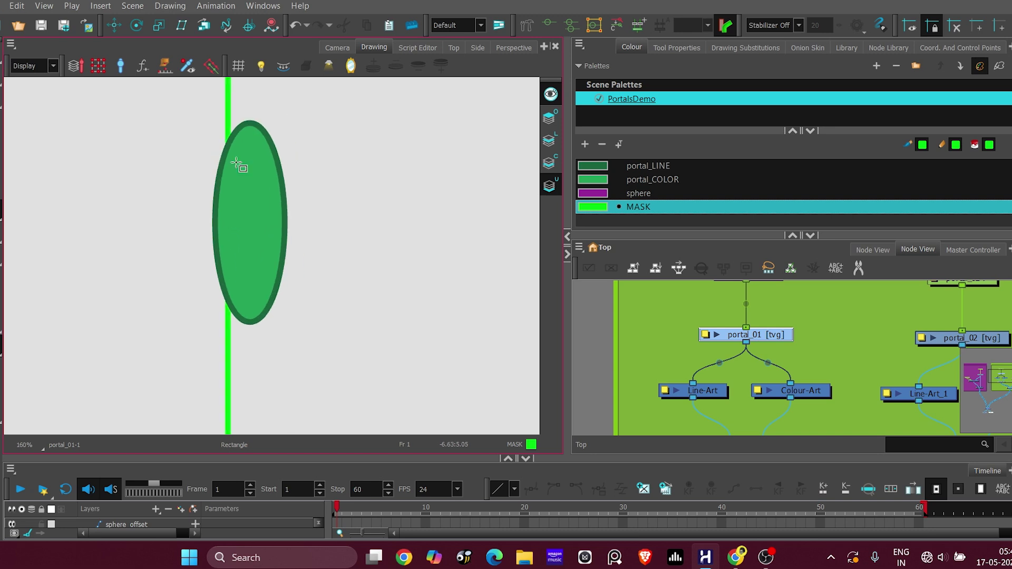
key(alt+i)
click(349, 263)
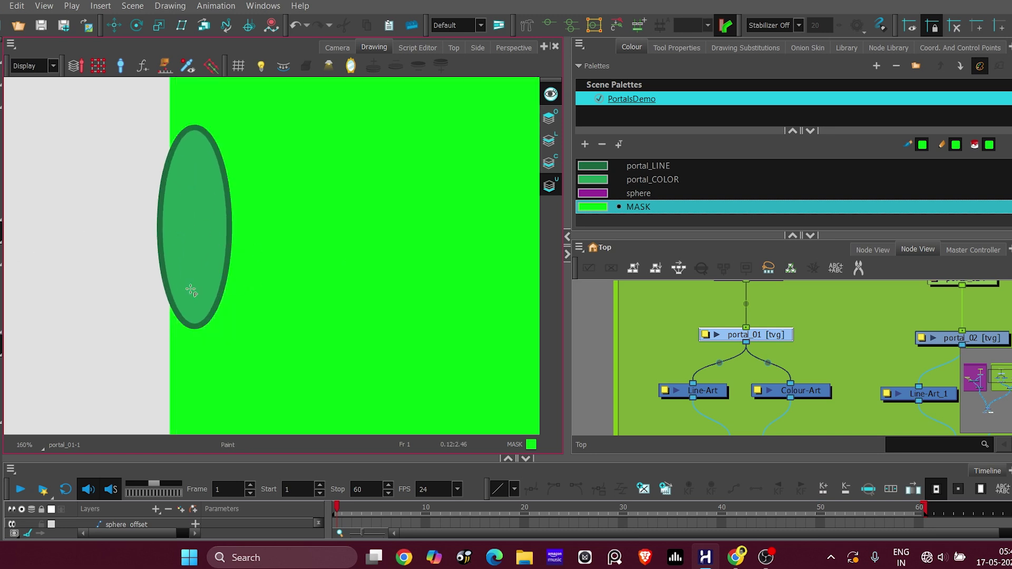
scroll(200, 237, down, 4)
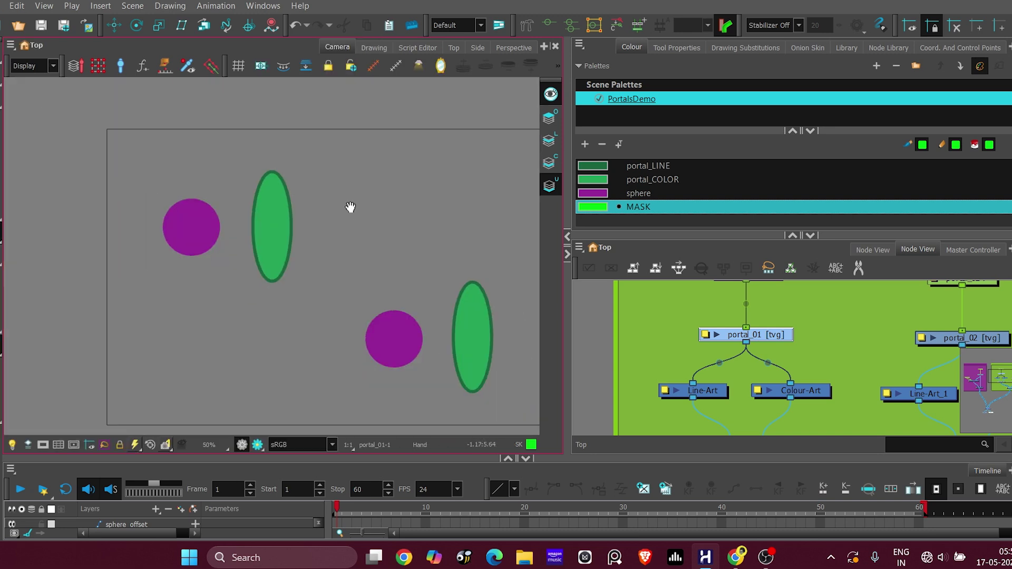
Add an Underlay-Layer node in the PORTALS backdrop and connect the portal_01 drawing to it
click(694, 208)
drag(699, 235, 699, 188)
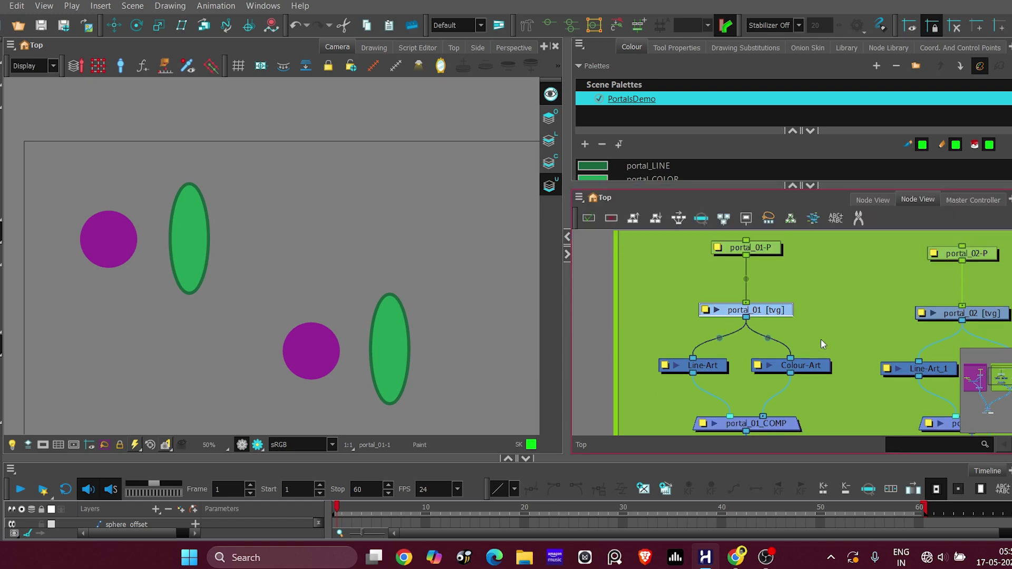
scroll(821, 340, down, 3)
key(Tab)
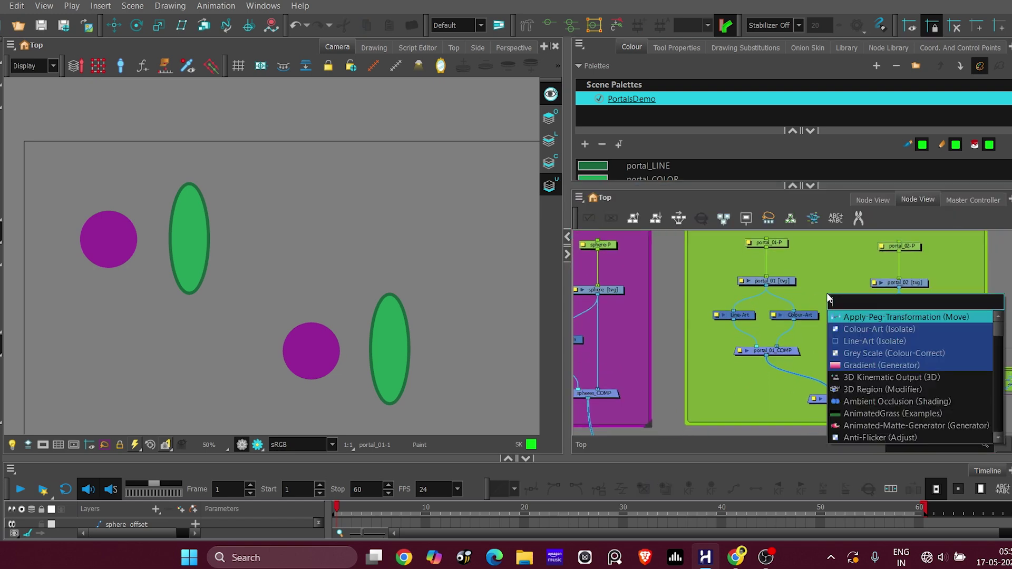
text(underlay)
key(Return)
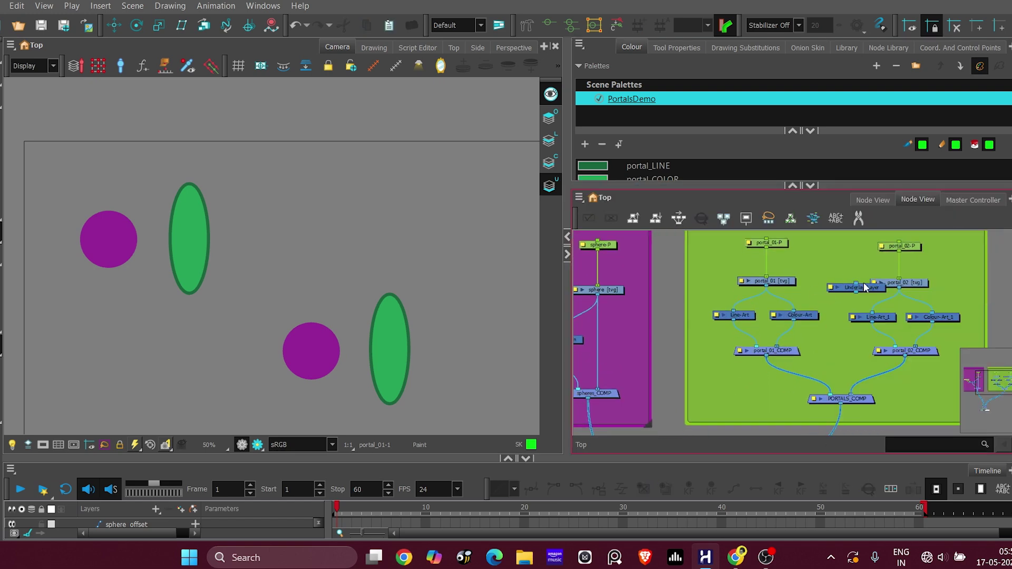
click(786, 287)
scroll(786, 288, up, 2)
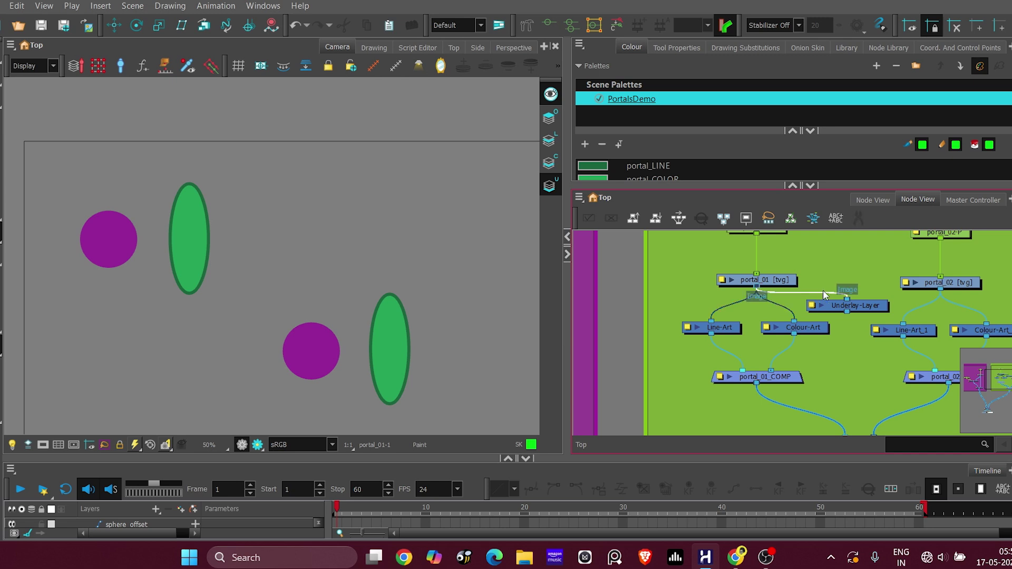
drag(858, 356, 849, 307)
Preview the mask by connecting the Underlay-Layer output to PORTALS_COMP, and disconnect it again
drag(837, 262, 851, 388)
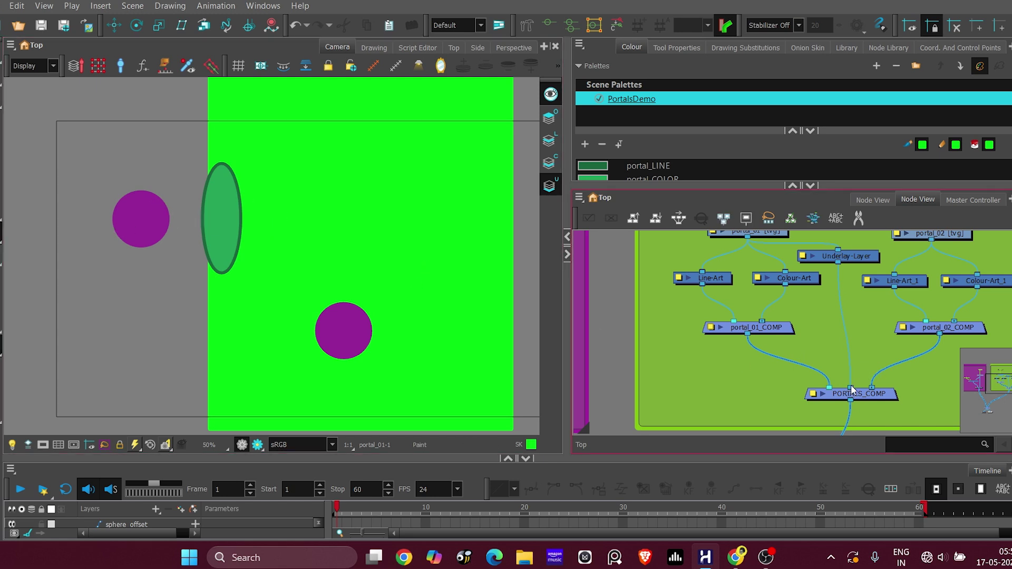
drag(831, 320, 833, 317)
scroll(833, 315, down, 5)
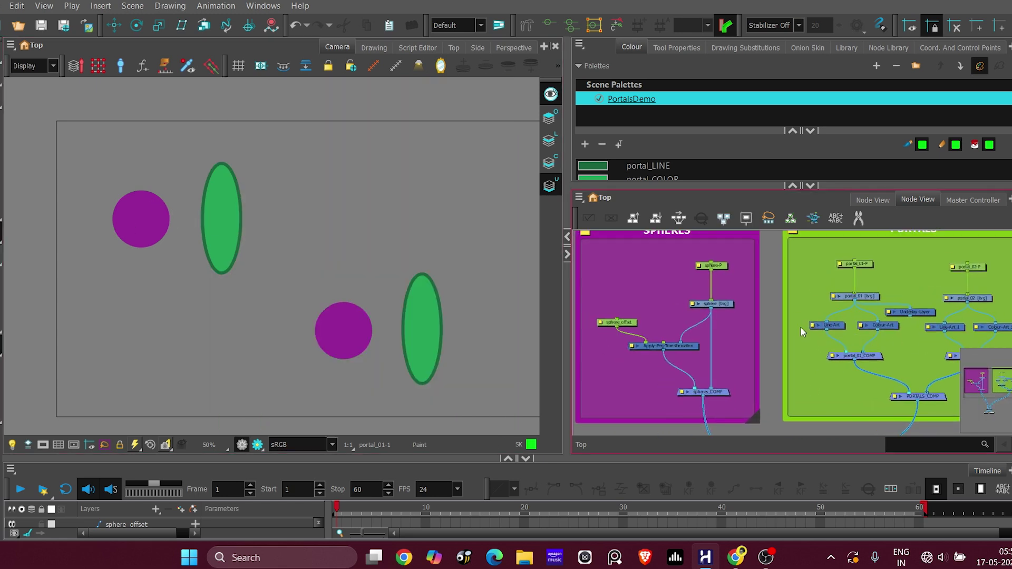
Add a Cutter node and insert it on the connection between the sphere drawing and spheres_COMP
scroll(670, 325, up, 1)
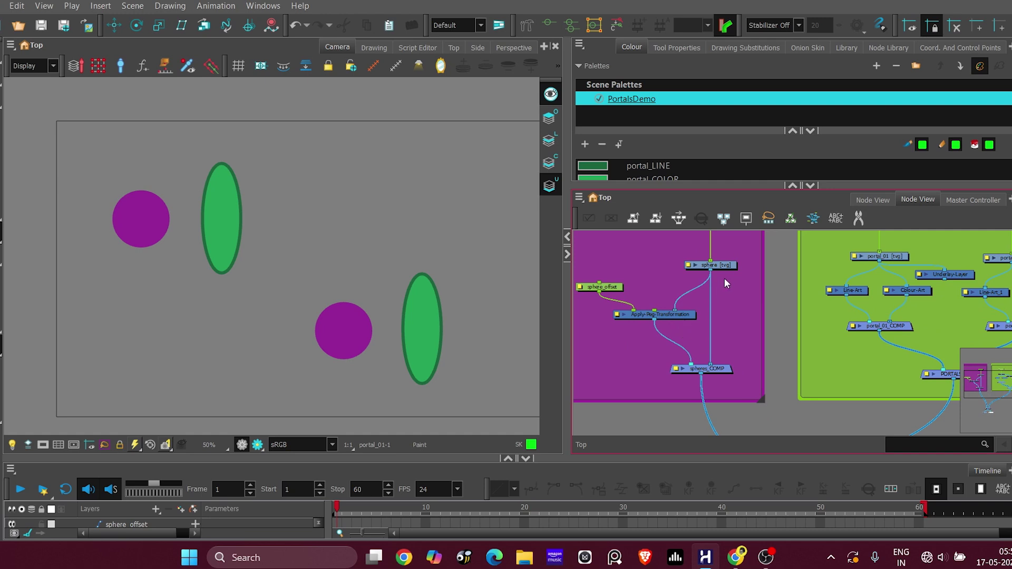
scroll(744, 282, up, 1)
key(Tab)
text(cut)
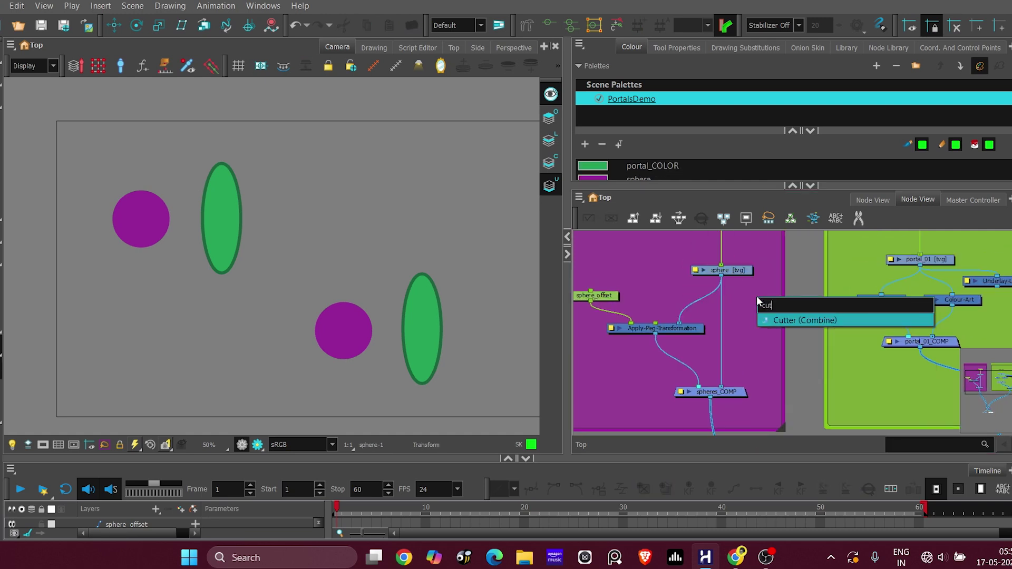
key(Return)
scroll(787, 293, up, 1)
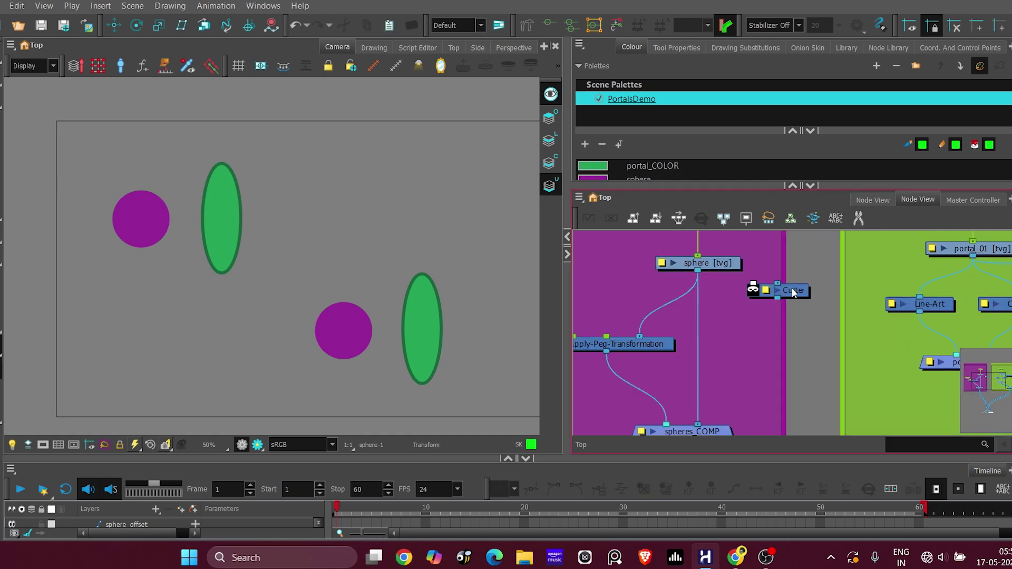
drag(788, 292, 716, 364)
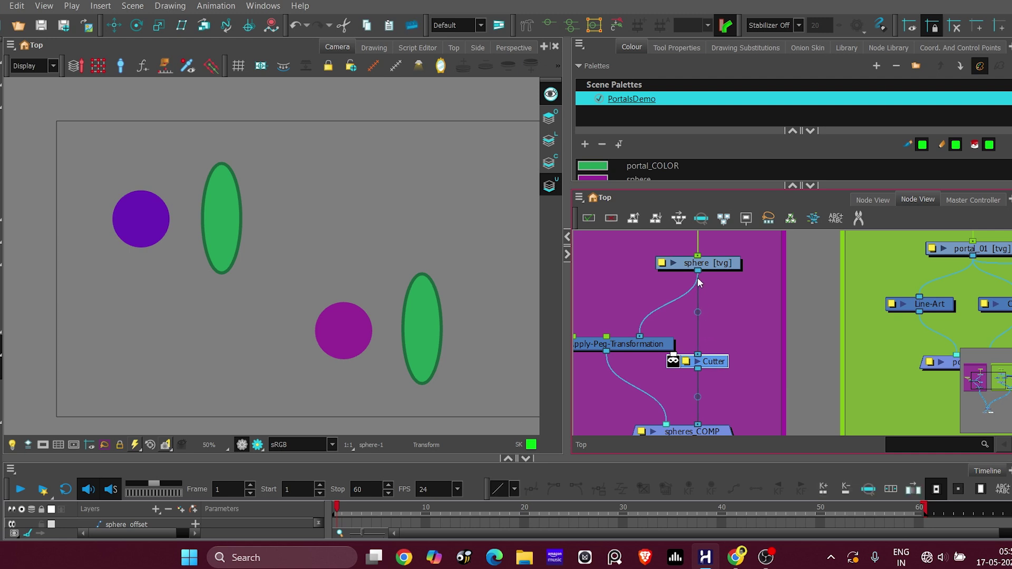
Connect the output of portal_01's Underlay-Layer node to the matte input of the Cutter in the SPHERES backdrop
scroll(699, 284, down, 2)
drag(854, 313, 811, 330)
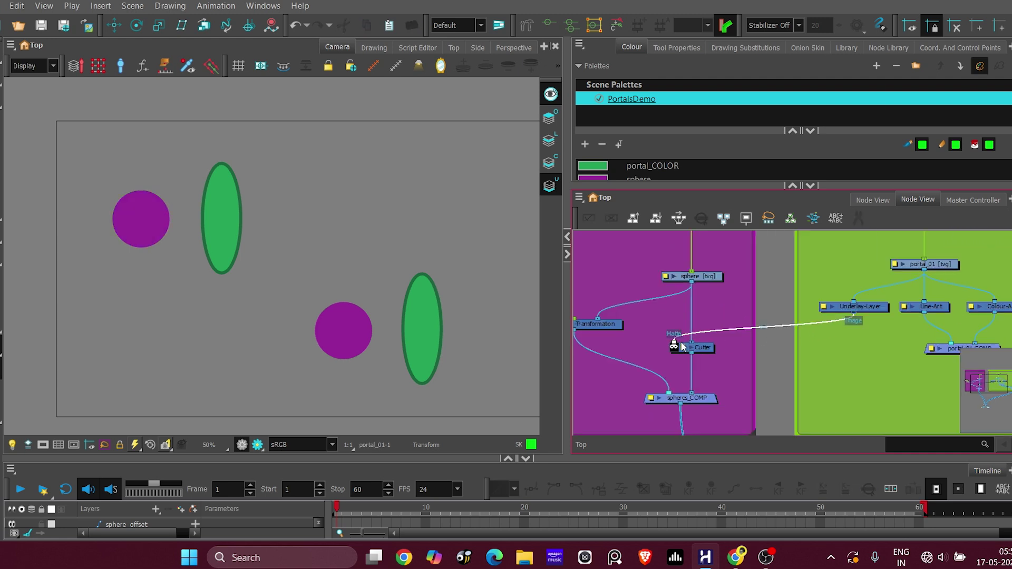
scroll(690, 346, up, 2)
drag(680, 346, 681, 345)
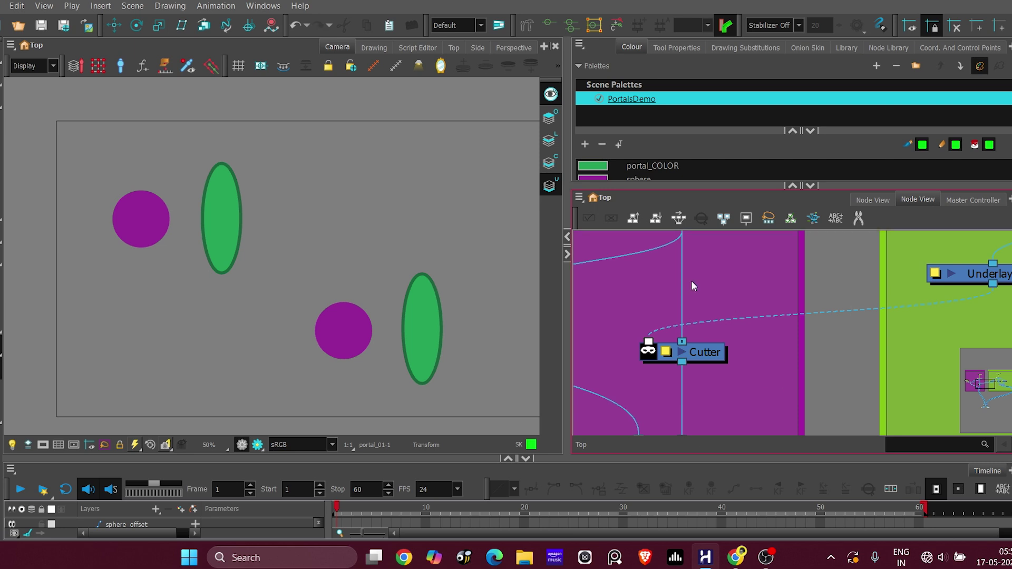
scroll(693, 286, down, 2)
Test the cutter by moving the sphere onto portal_01, inspect the cut edge up close, and undo the move
click(140, 219)
drag(153, 229, 373, 286)
scroll(220, 247, up, 5)
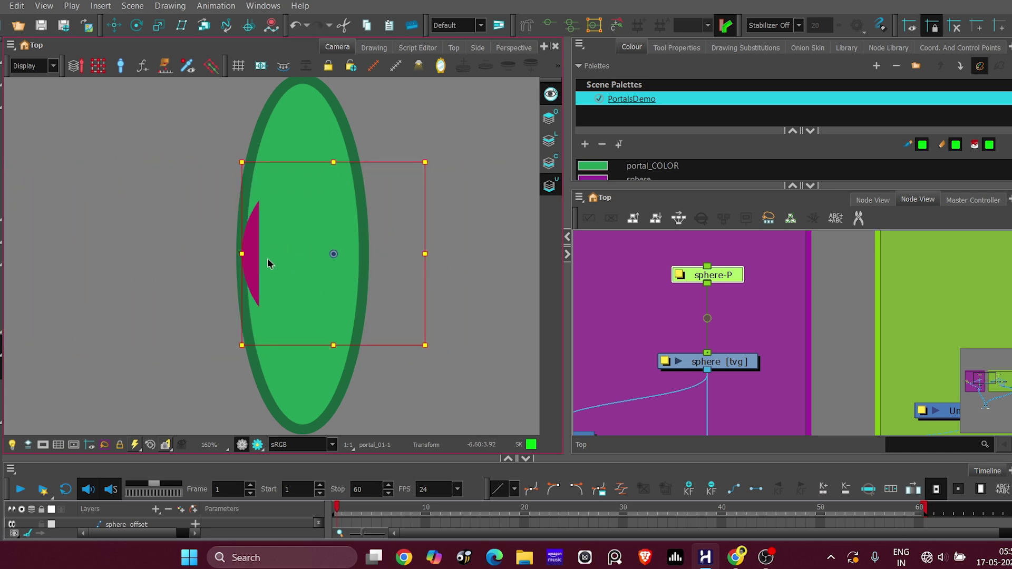
scroll(267, 258, up, 2)
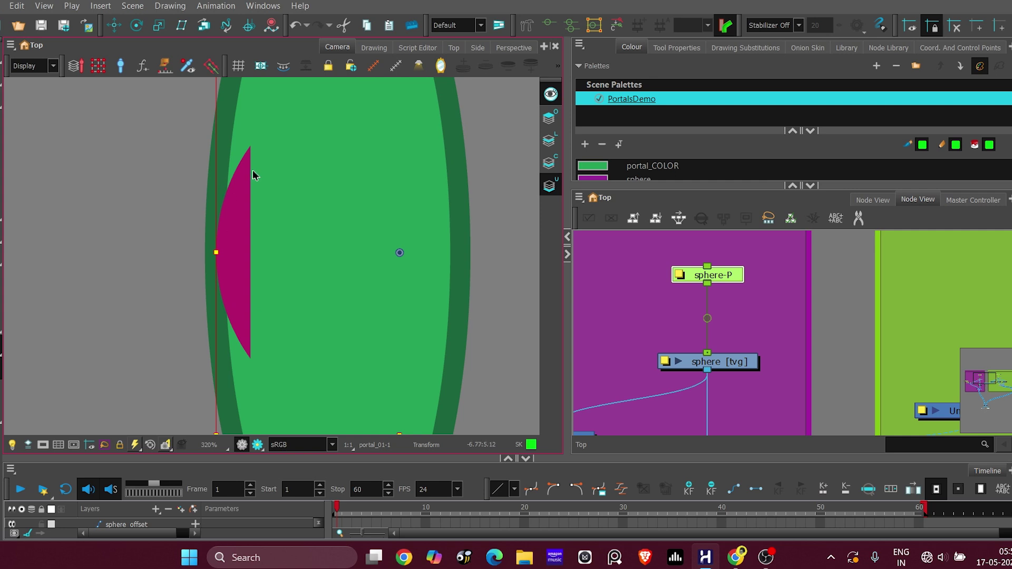
scroll(303, 296, down, 4)
key(ctrl+z)
Draw a MASK-coloured rectangle on portal_02's underlay, extending from the portal's right edge far to its left, and return to the Camera view
click(678, 308)
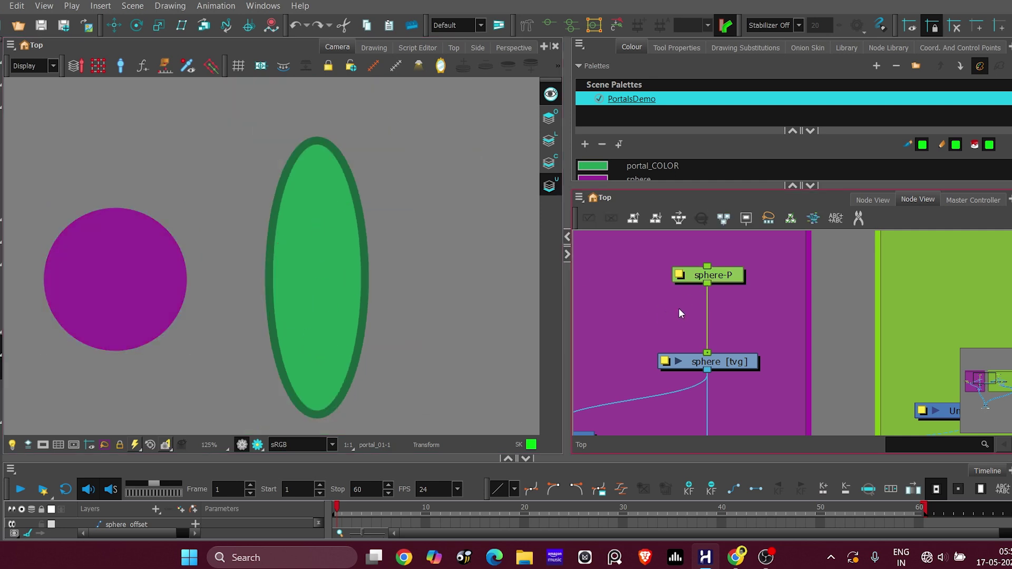
scroll(752, 304, down, 2)
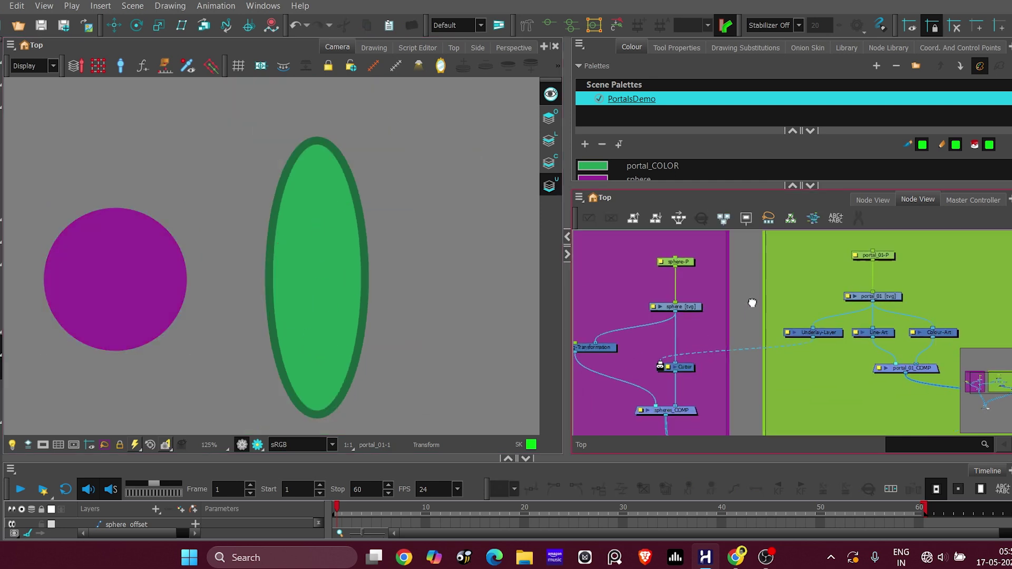
scroll(752, 304, down, 1)
scroll(357, 255, down, 2)
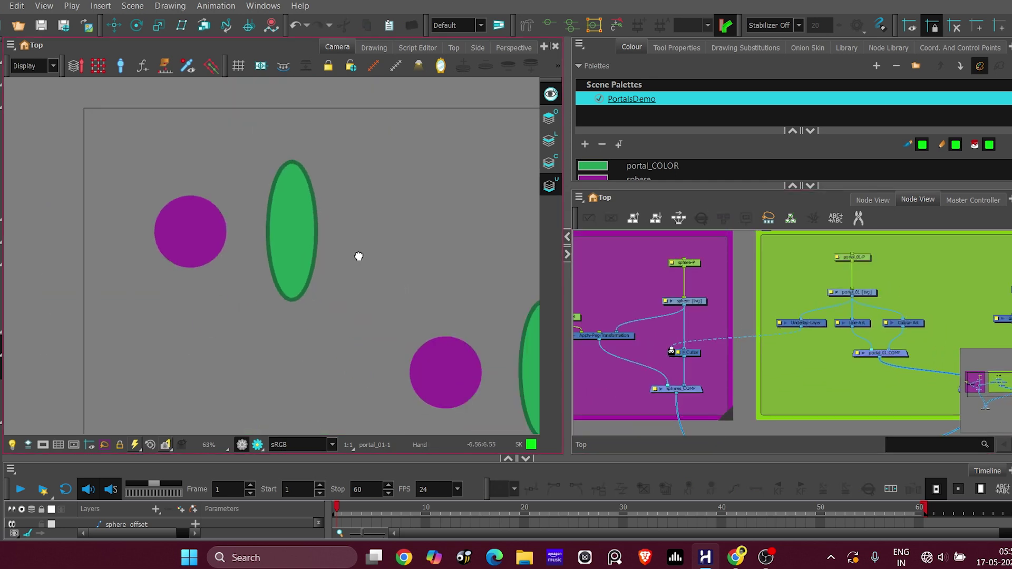
drag(534, 386, 95, 264)
scroll(95, 264, up, 2)
scroll(219, 289, down, 1)
drag(219, 290, 268, 253)
click(359, 301)
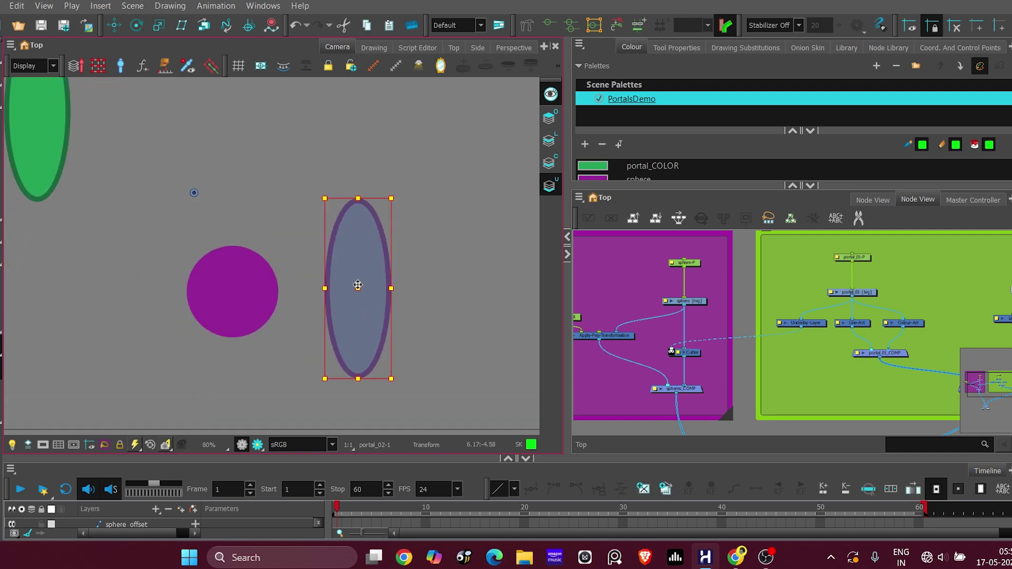
click(863, 308)
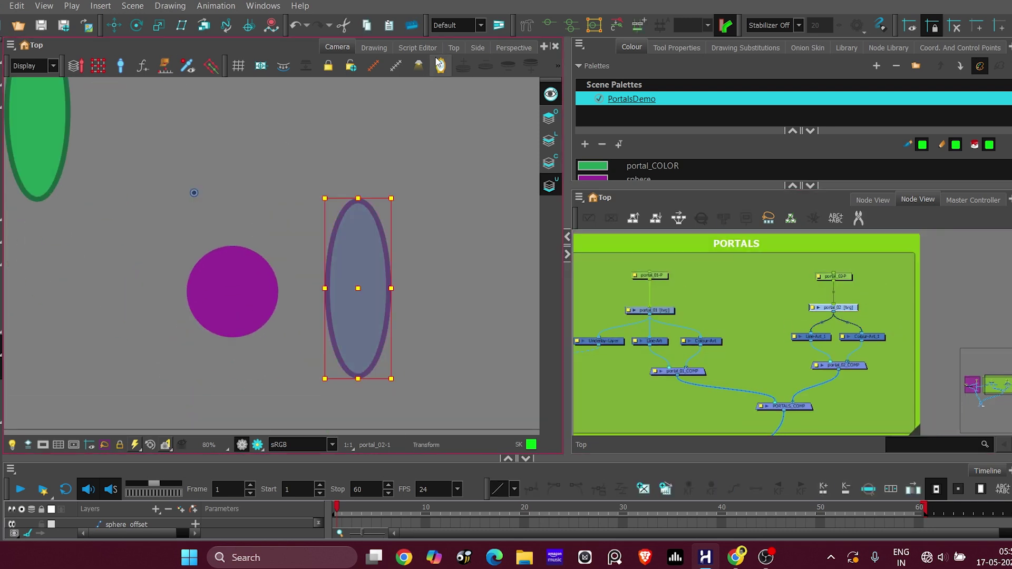
click(374, 47)
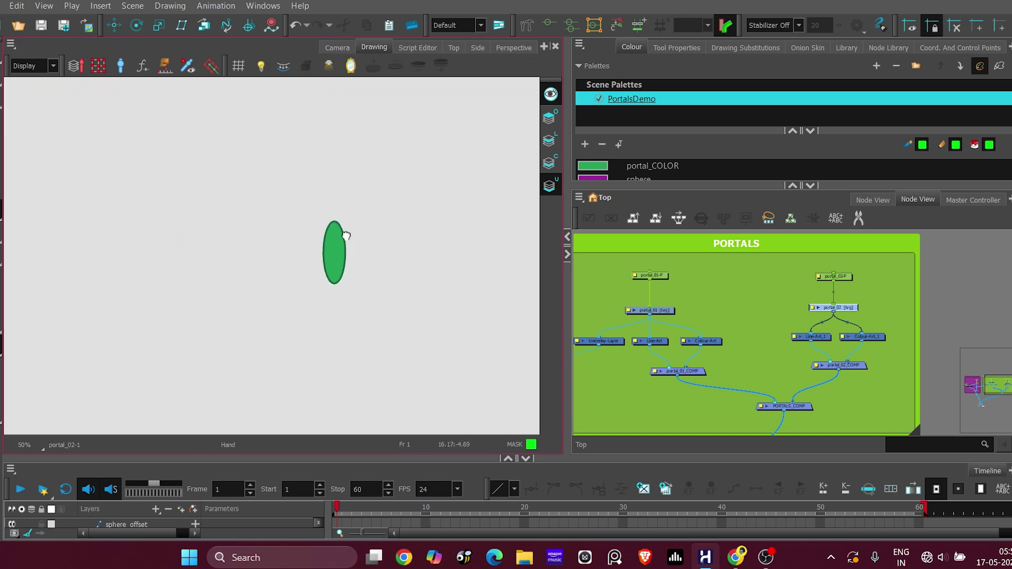
drag(121, 124, 340, 353)
click(337, 48)
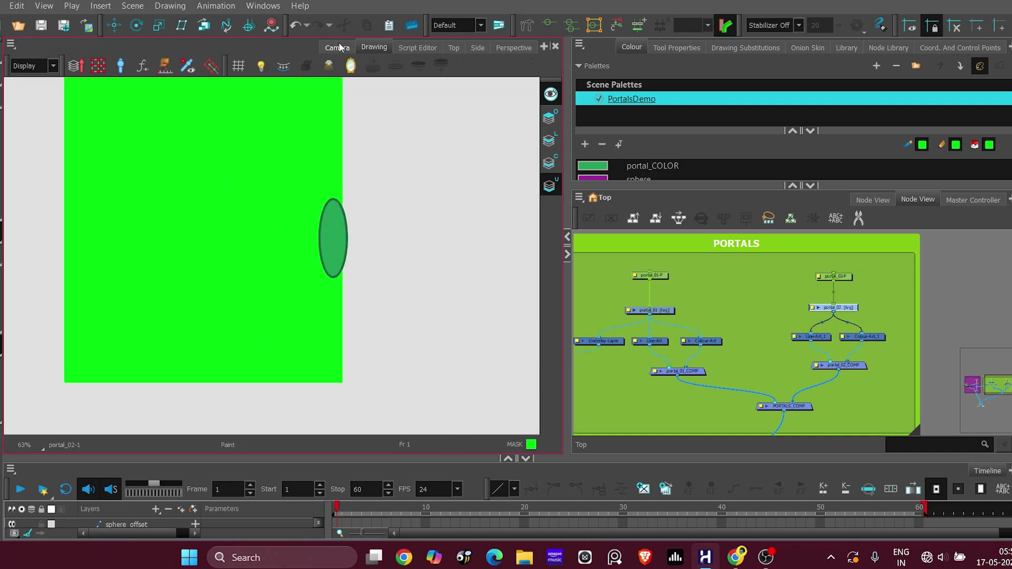
Add a second Underlay-Layer node beside portal_02's Line-Art node and connect the portal_02 drawing to it
click(847, 293)
scroll(847, 293, down, 3)
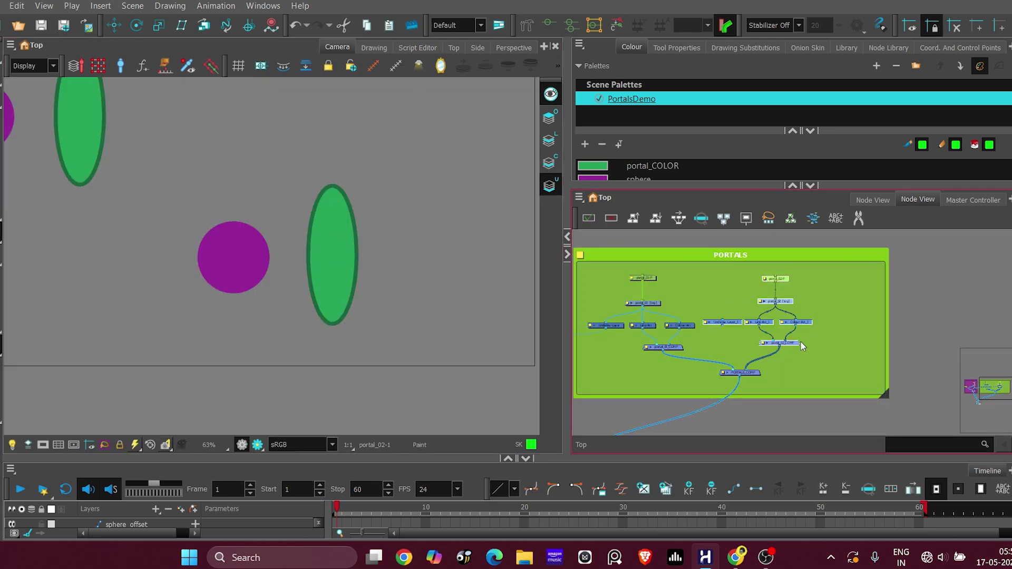
drag(838, 285, 717, 337)
scroll(749, 338, up, 3)
drag(810, 302, 740, 313)
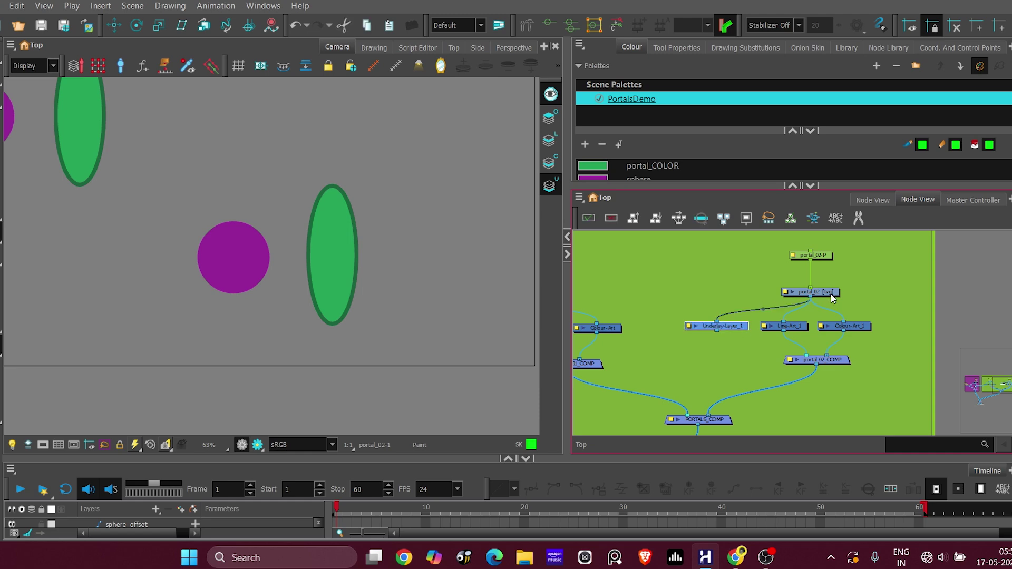
Insert a second Cutter between Apply-Peg-Transformation and spheres_COMP, and connect Underlay-Layer_1 to its matte input
scroll(940, 304, down, 3)
scroll(758, 308, up, 5)
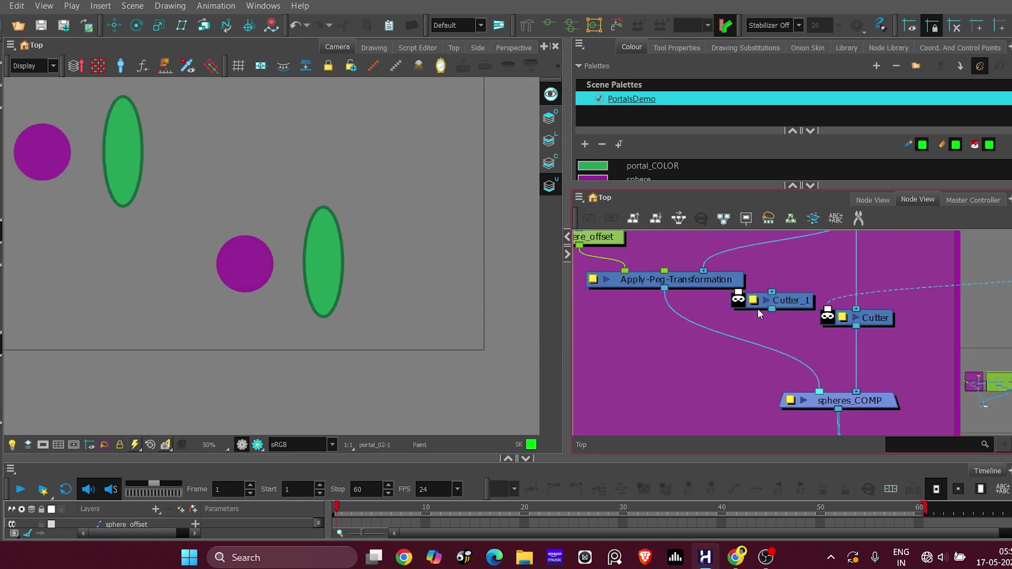
drag(770, 303, 692, 334)
scroll(691, 334, down, 4)
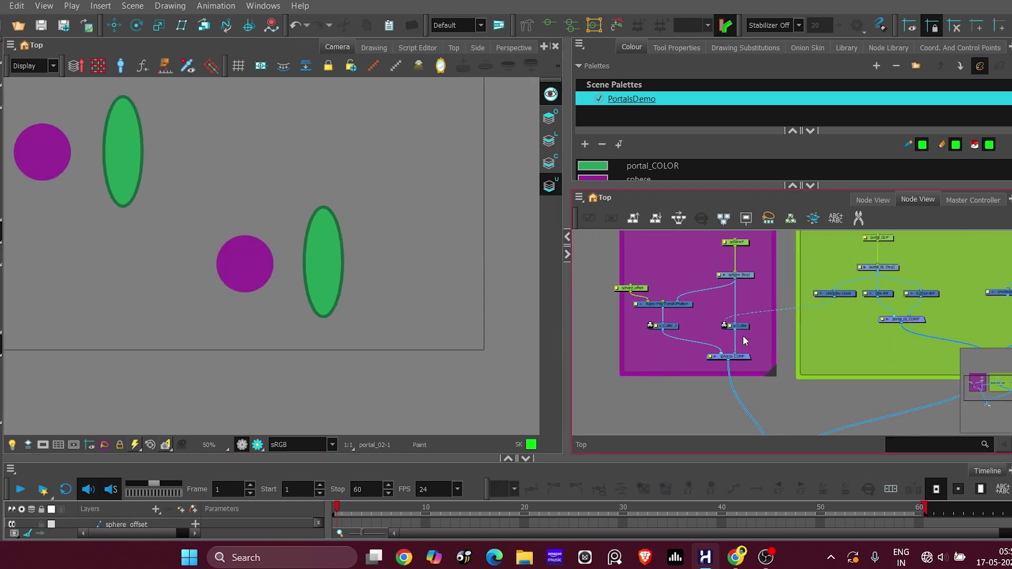
drag(948, 304, 663, 329)
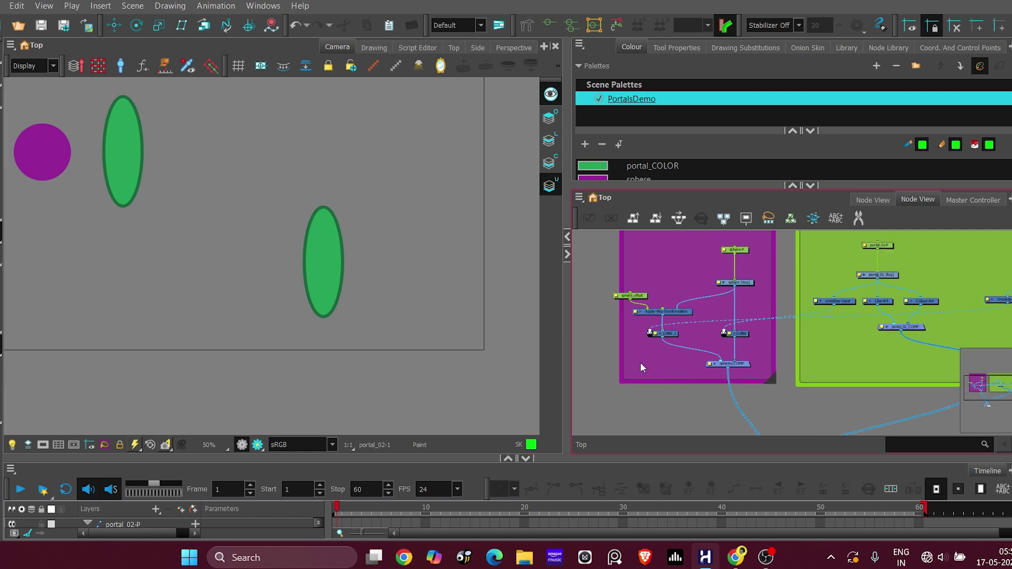
Test the portal effect by translating the sphere-P peg horizontally through portal_01 and out the other side
scroll(771, 349, up, 3)
key(alt+4)
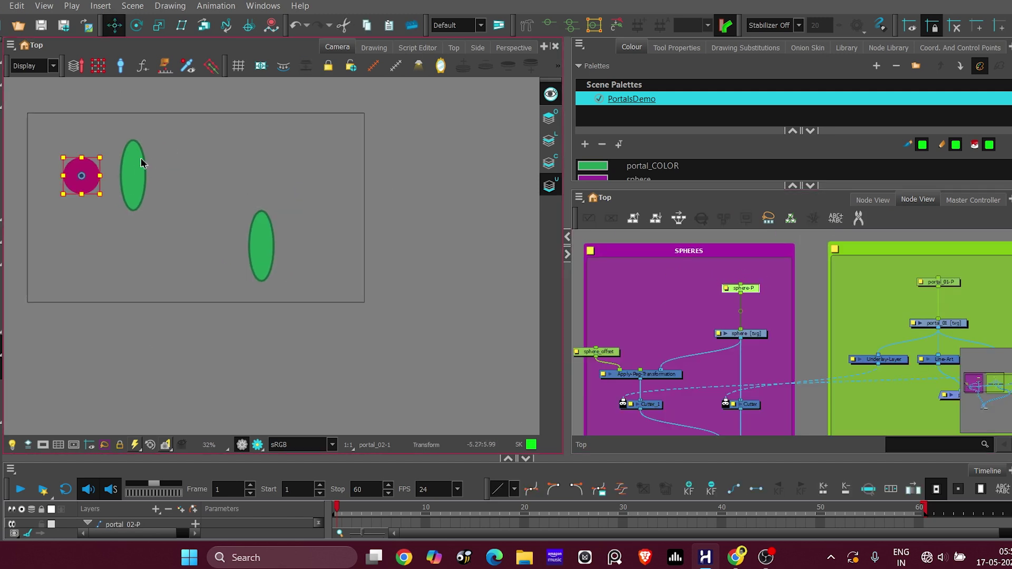
click(740, 290)
click(751, 288)
key(alt+2)
scroll(81, 174, up, 2)
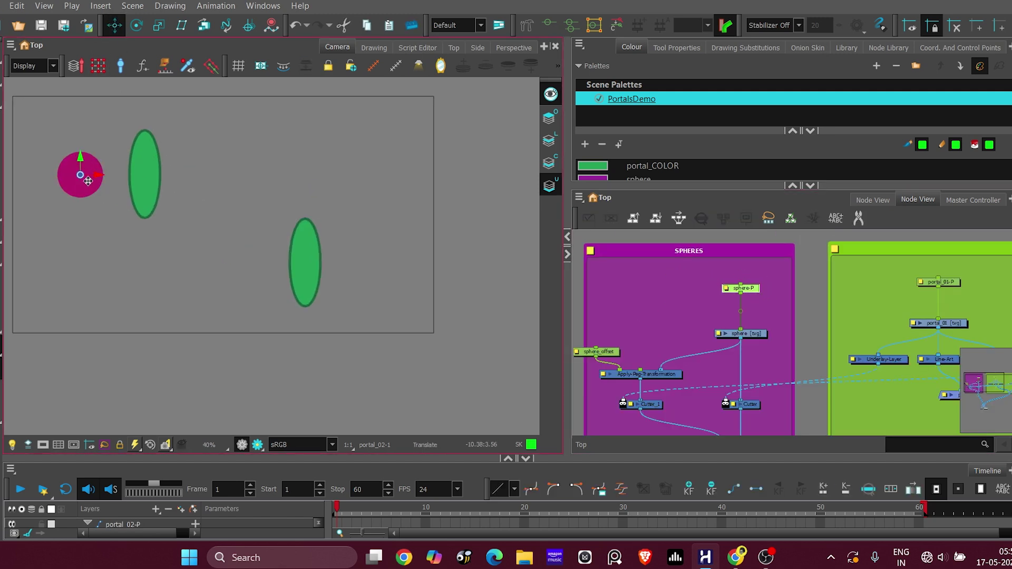
drag(100, 174, 184, 183)
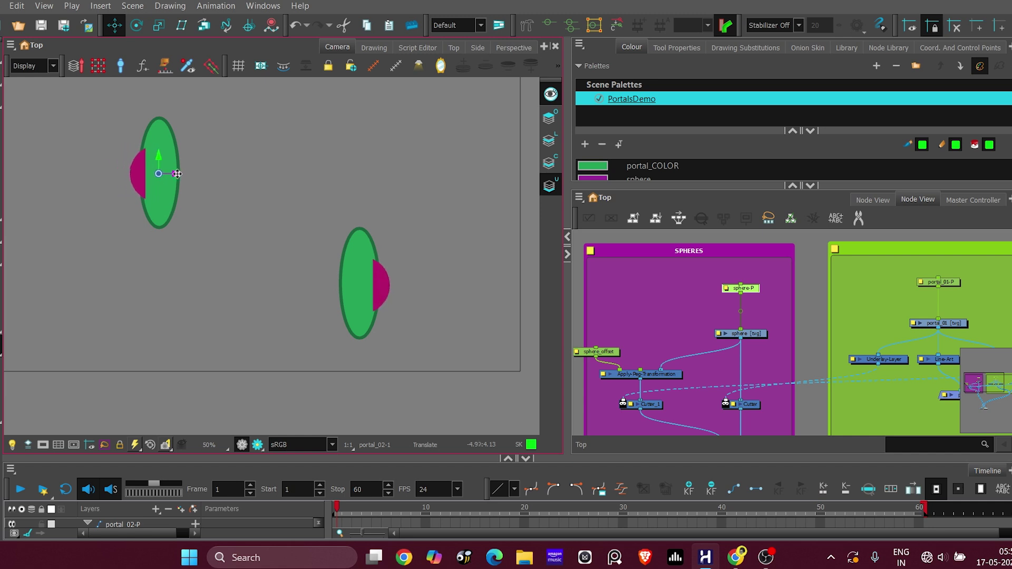
scroll(269, 184, down, 1)
click(605, 302)
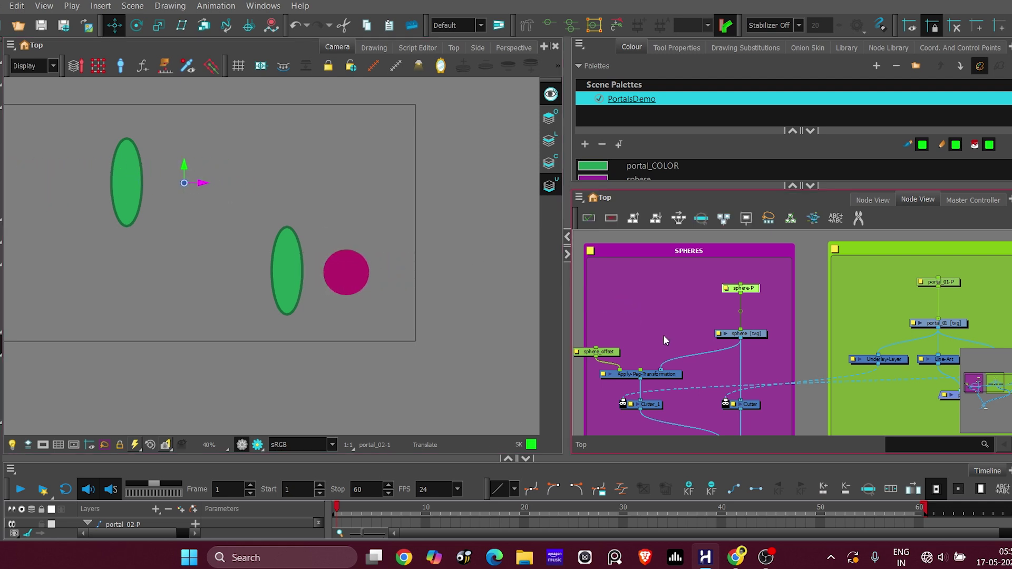
Add a Colour-Card node beside the main Composite and connect it as the Composite's rearmost input
scroll(686, 315, down, 3)
key(Tab)
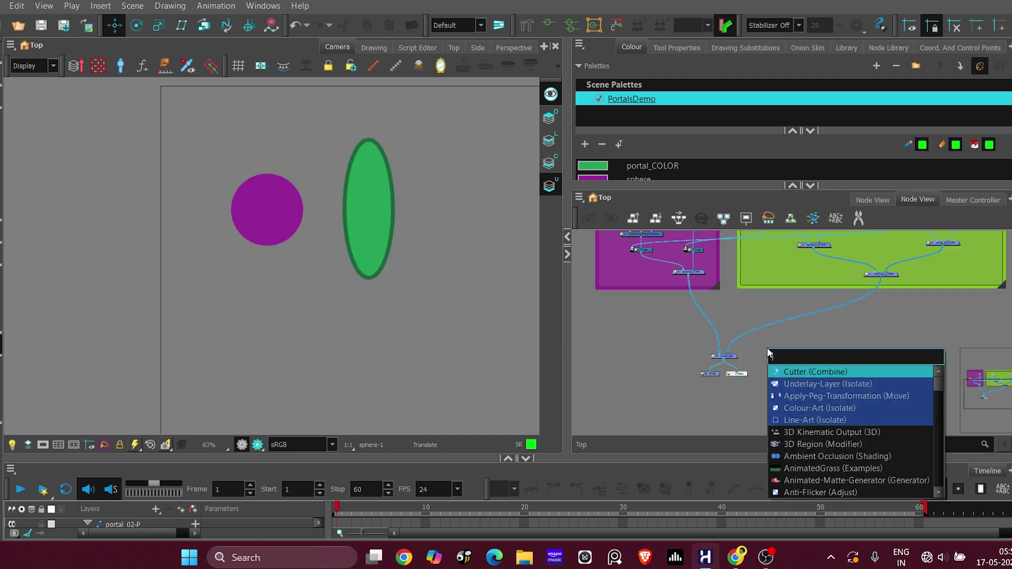
text(colo)
key(Down)
key(Down)
key(Down)
key(Down)
key(Down)
key(Return)
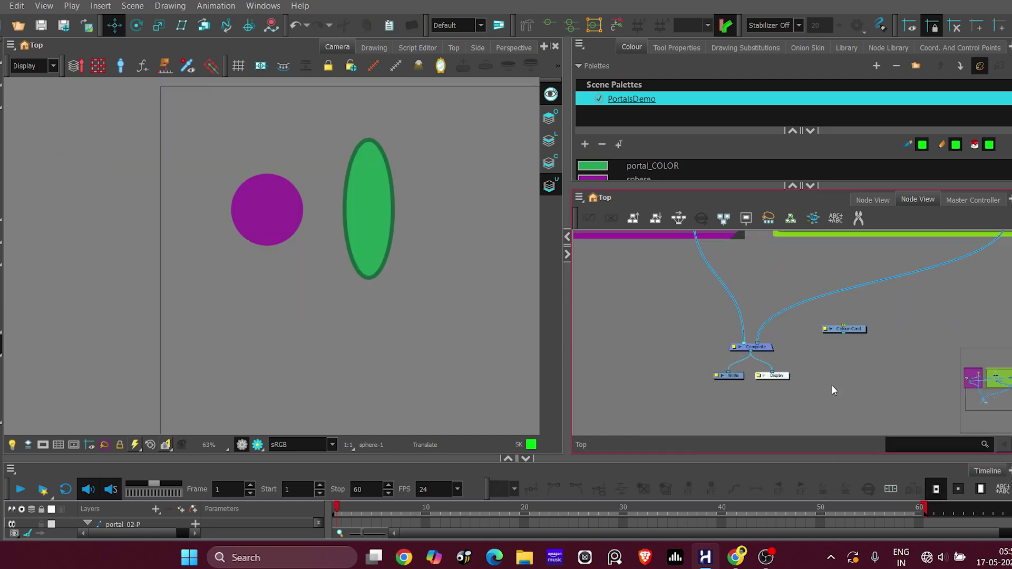
drag(844, 339, 759, 344)
Set the Colour-Card's colour to dark grey with RGB 54, 54, 54 and close its layer properties
double_click(844, 329)
drag(295, 50, 560, 106)
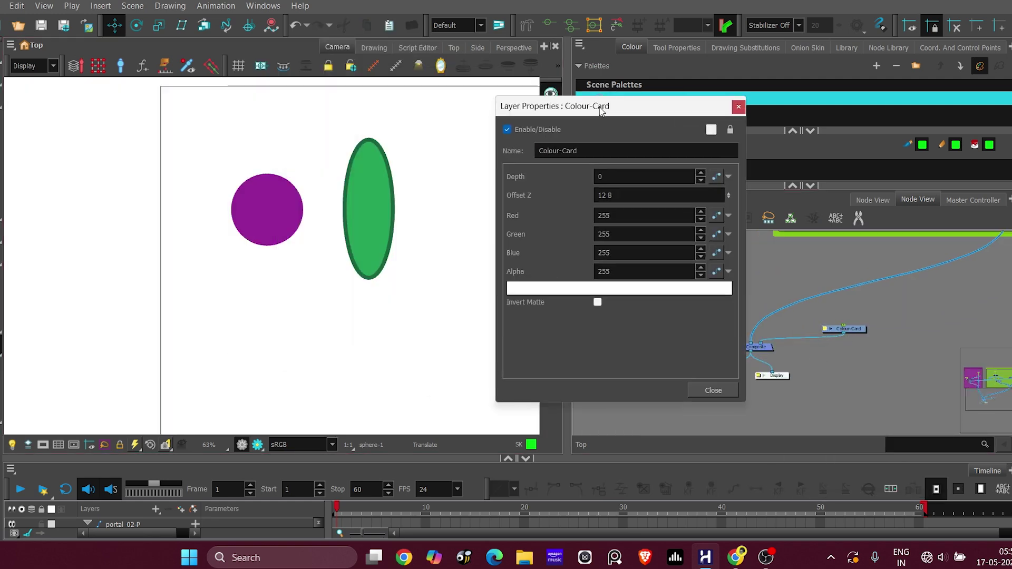
click(613, 293)
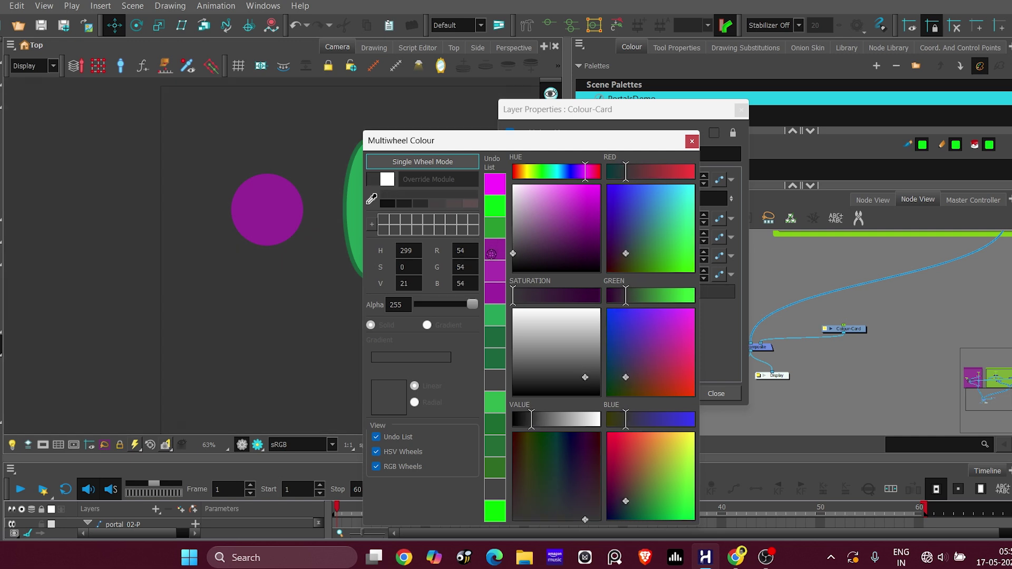
click(693, 142)
click(741, 109)
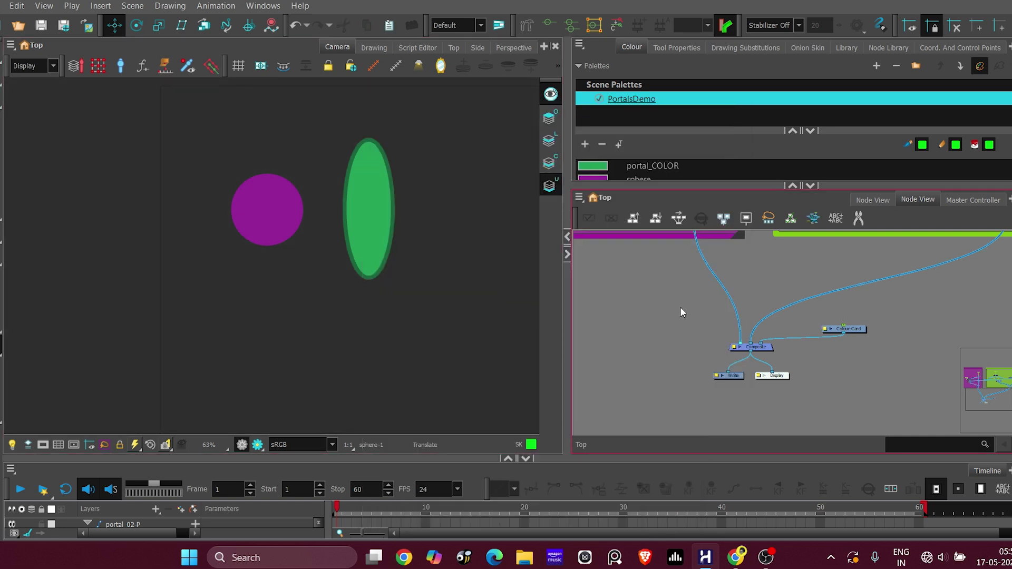
Move PORTALS_COMP below portal_01_COMP and connect portal_01's Underlay-Layer output to it
scroll(707, 343, down, 3)
scroll(706, 343, up, 3)
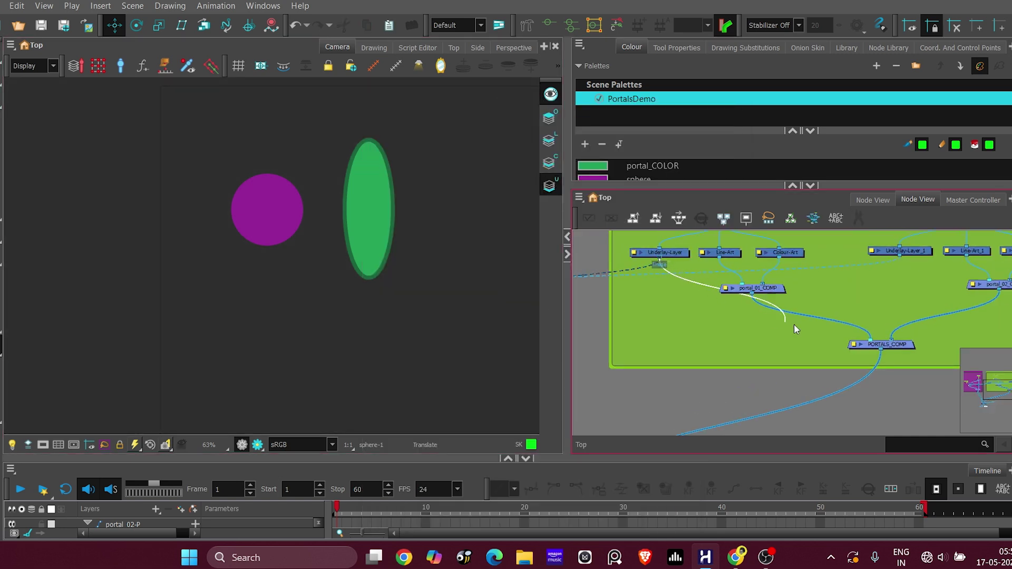
drag(858, 345, 710, 375)
scroll(361, 216, up, 4)
drag(687, 292, 726, 317)
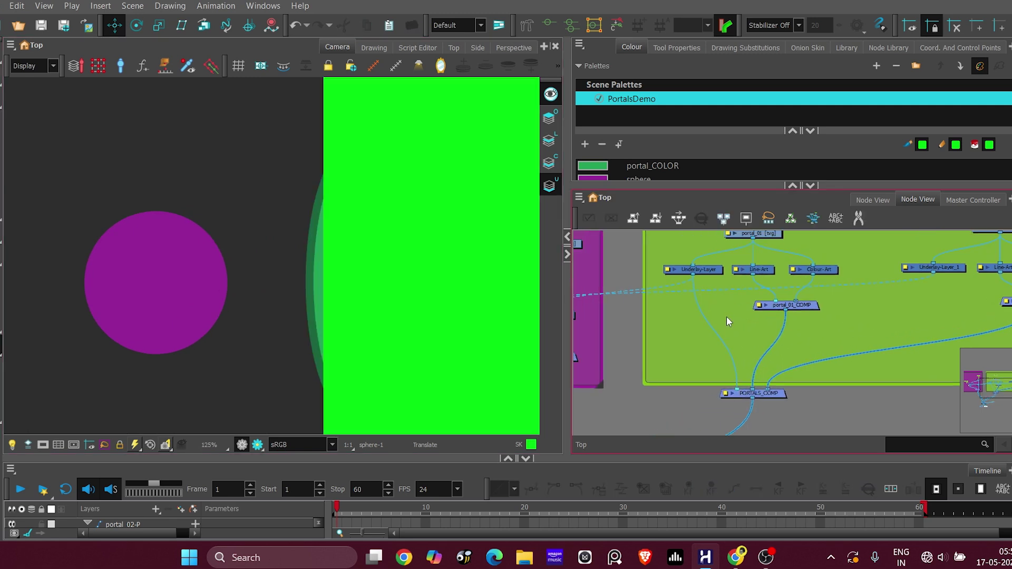
Add a Gradient node in the PORTALS backdrop and connect it to PORTALS_COMP in front of the other inputs
key(Tab)
text(gra)
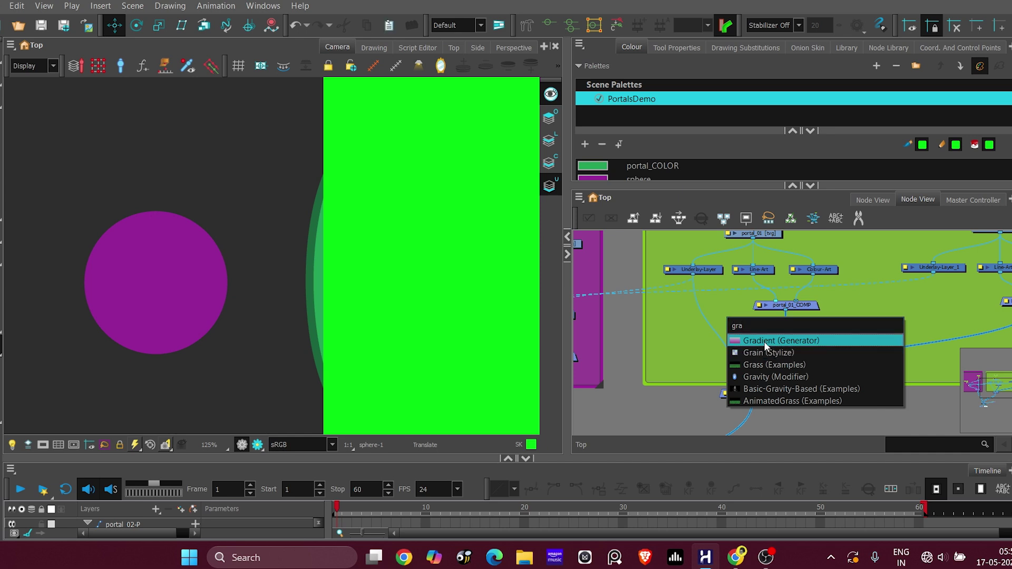
key(Return)
scroll(754, 316, up, 3)
scroll(749, 294, down, 4)
click(680, 320)
drag(677, 330, 754, 383)
scroll(686, 311, up, 2)
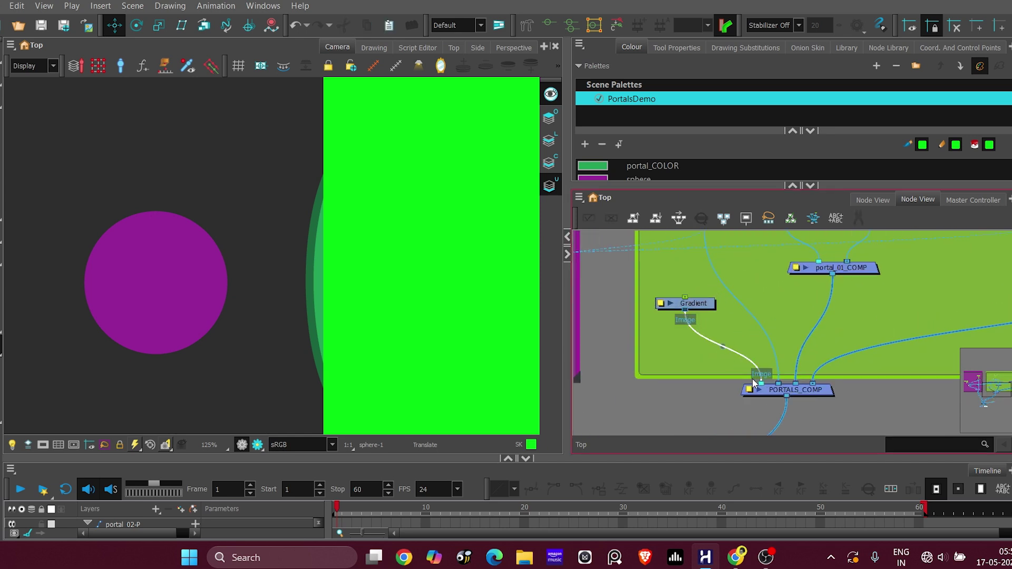
Select the Gradient node and show its start and end point controls in the Camera view
scroll(256, 229, down, 5)
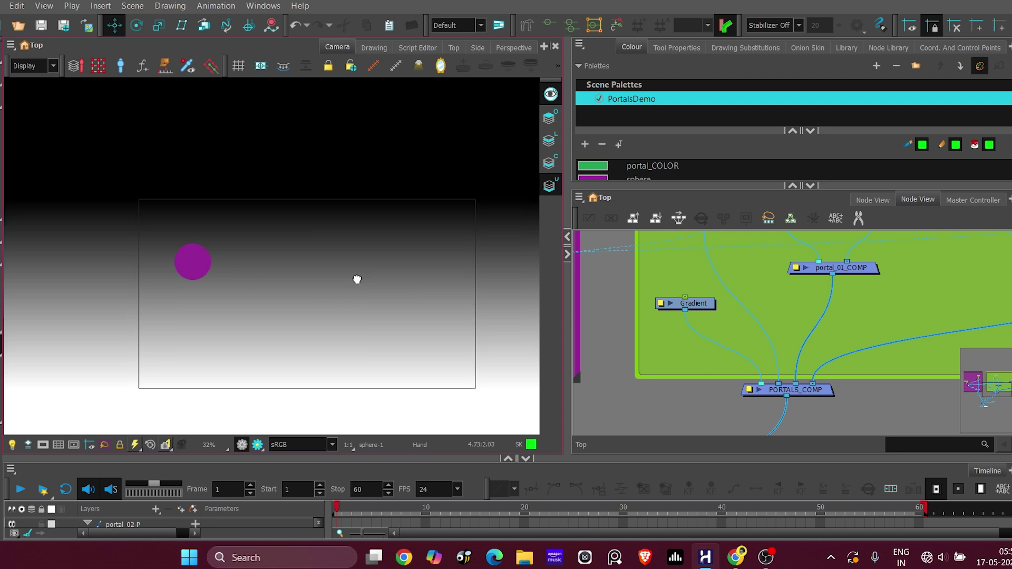
drag(357, 279, 396, 260)
click(700, 306)
click(703, 305)
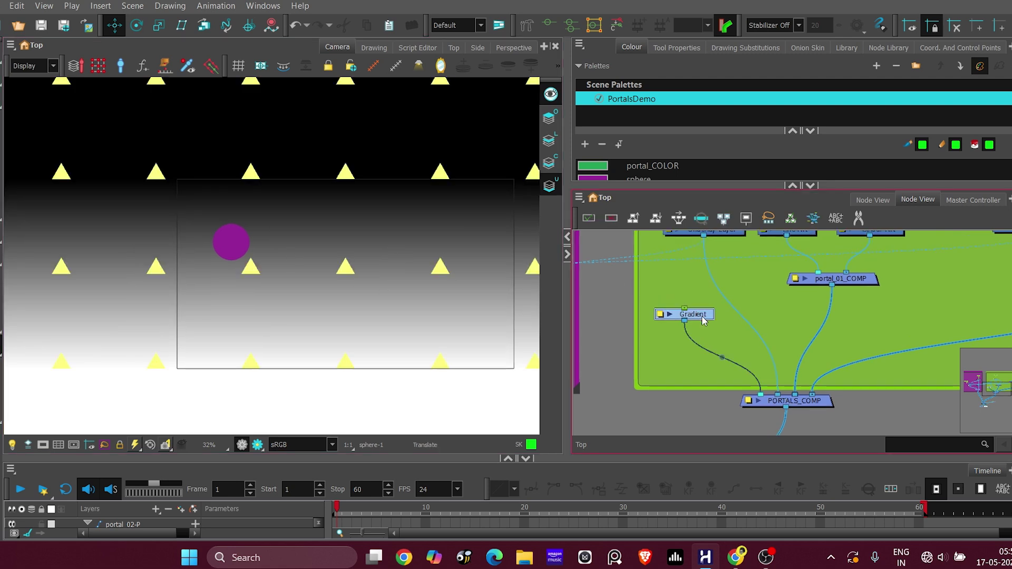
click(373, 67)
scroll(342, 359, up, 1)
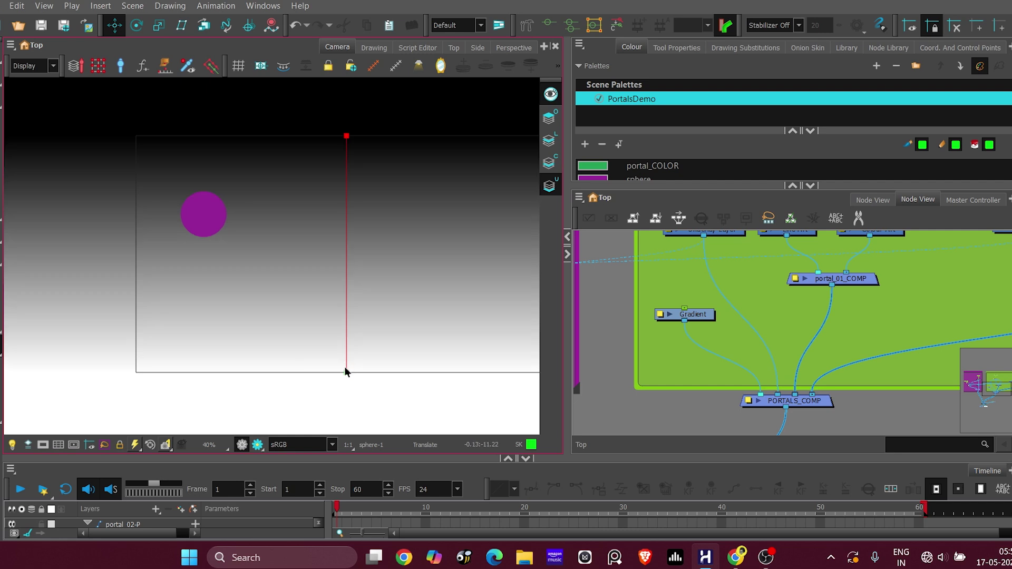
mouse_move(346, 373)
mouse_down()
mouse_move(343, 197)
mouse_move(368, 210)
mouse_move(371, 172)
mouse_move(347, 372)
mouse_up()
Reorder the PORTALS_COMP inputs so the Underlay-Layer sits in front of the Gradient, and select the Gradient node
click(735, 331)
scroll(742, 295, down, 2)
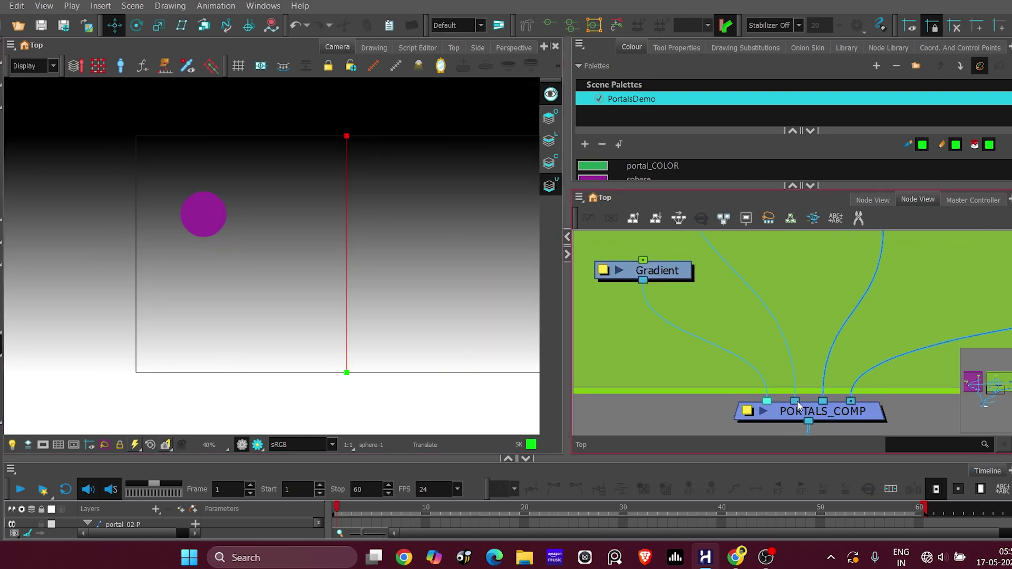
scroll(777, 340, up, 2)
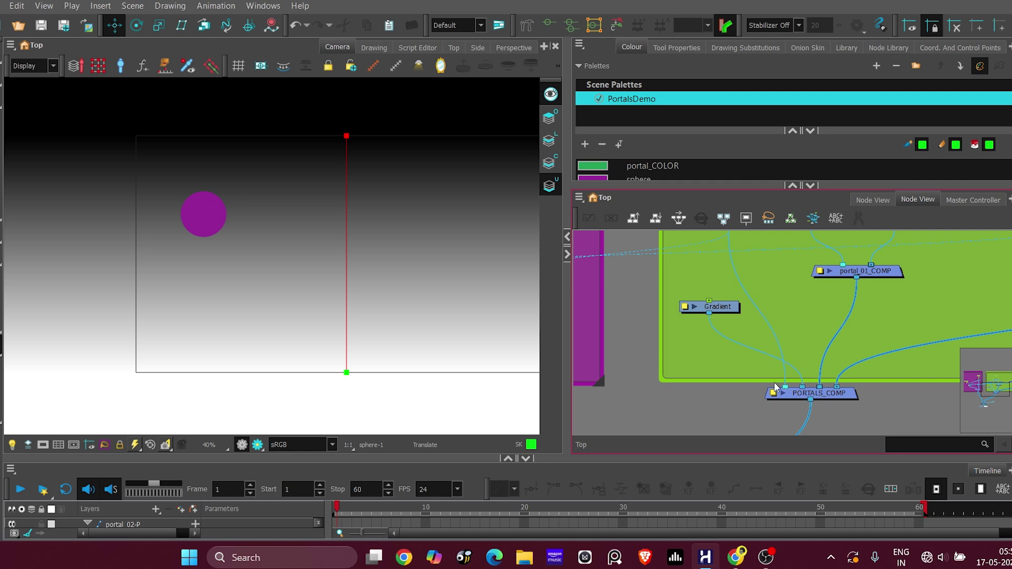
scroll(774, 344, up, 2)
click(725, 313)
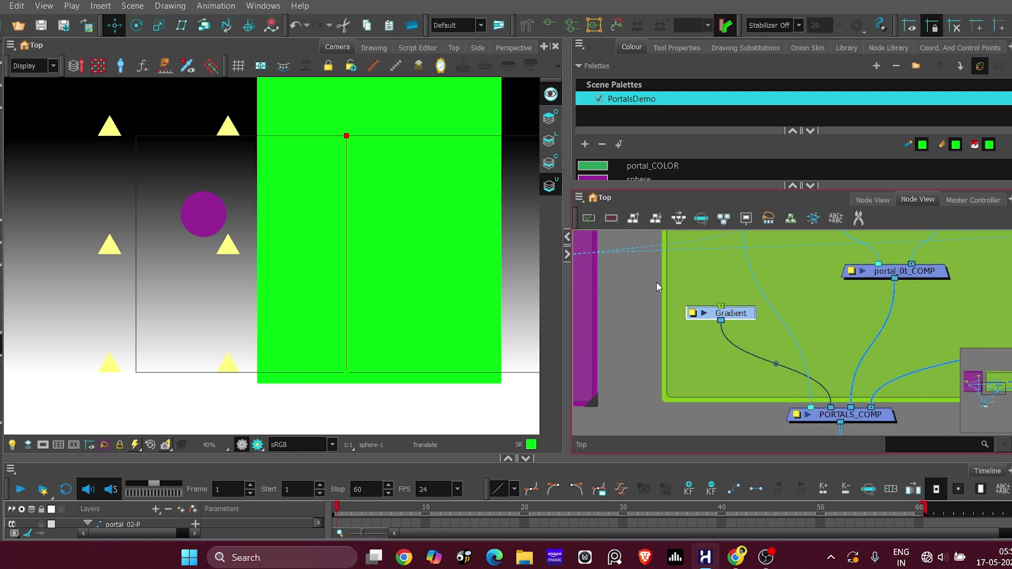
Reposition the Gradient's start and end points to form a short horizontal ramp across the first portal's left edge
click(657, 288)
scroll(352, 126, up, 1)
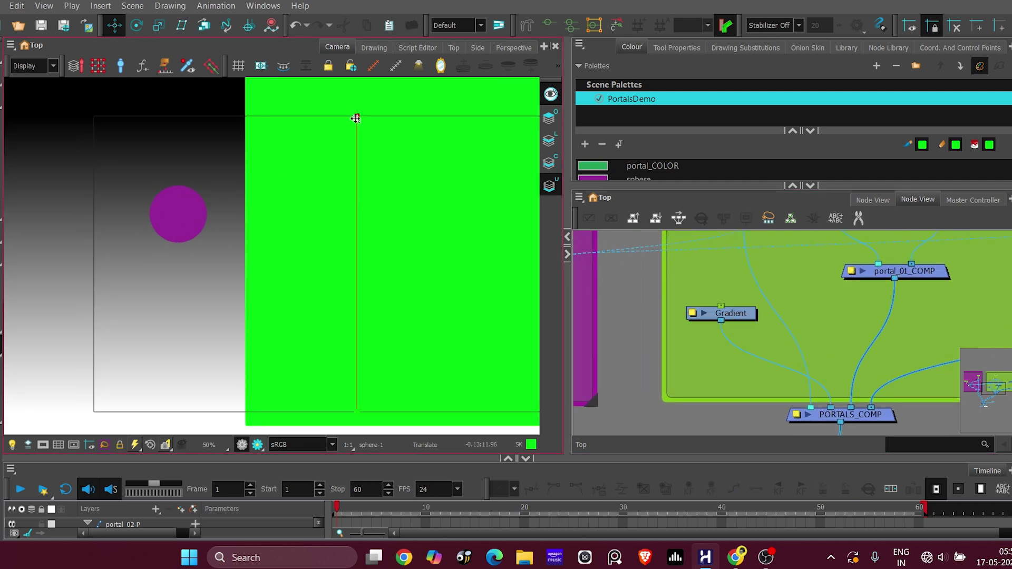
drag(356, 118, 223, 220)
drag(357, 412, 260, 220)
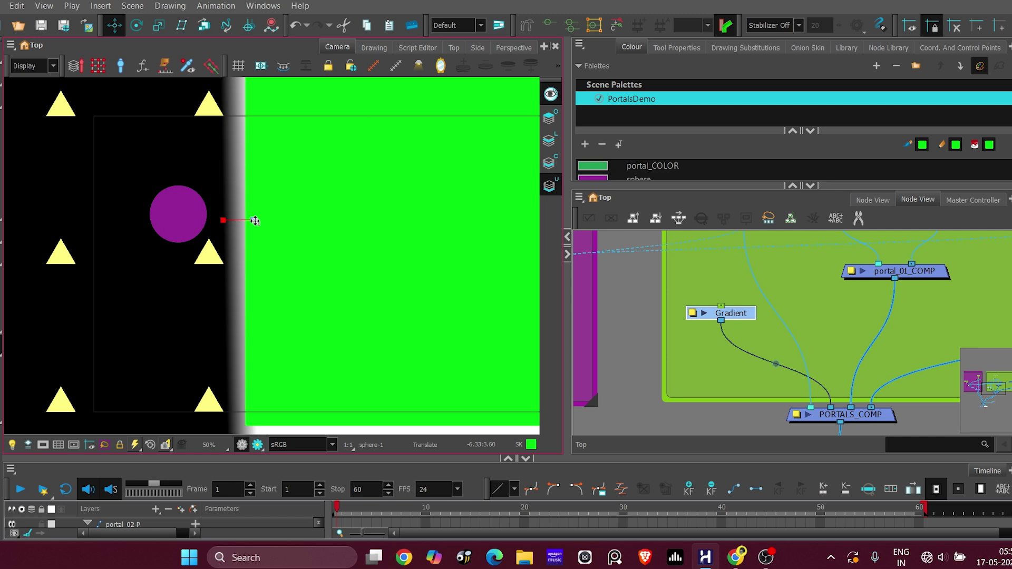
scroll(255, 219, up, 3)
drag(175, 221, 198, 222)
scroll(707, 290, down, 2)
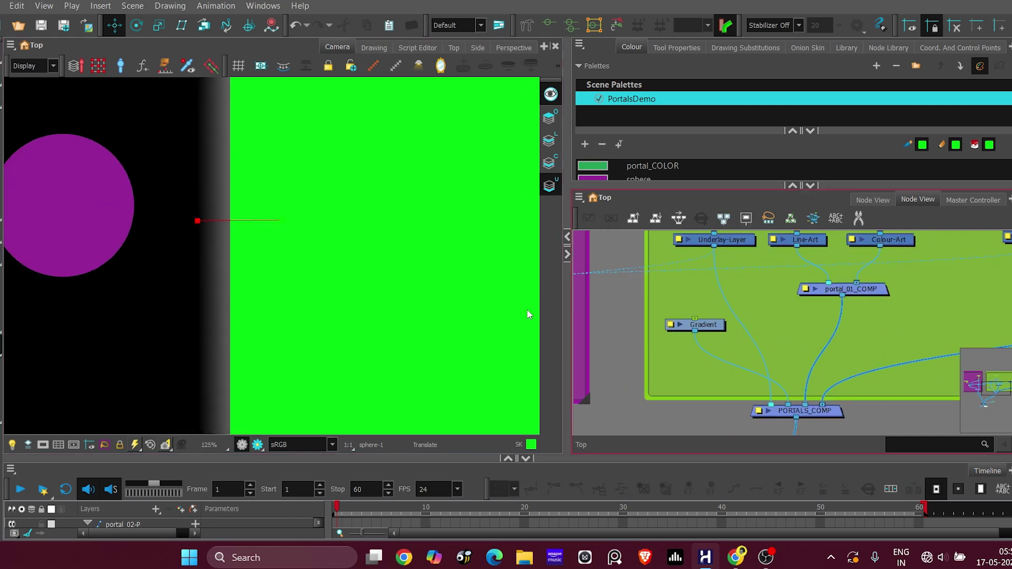
Disconnect the Gradient from PORTALS_COMP and insert a Cutter node between Underlay-Layer and PORTALS_COMP
drag(695, 331, 726, 373)
key(Tab)
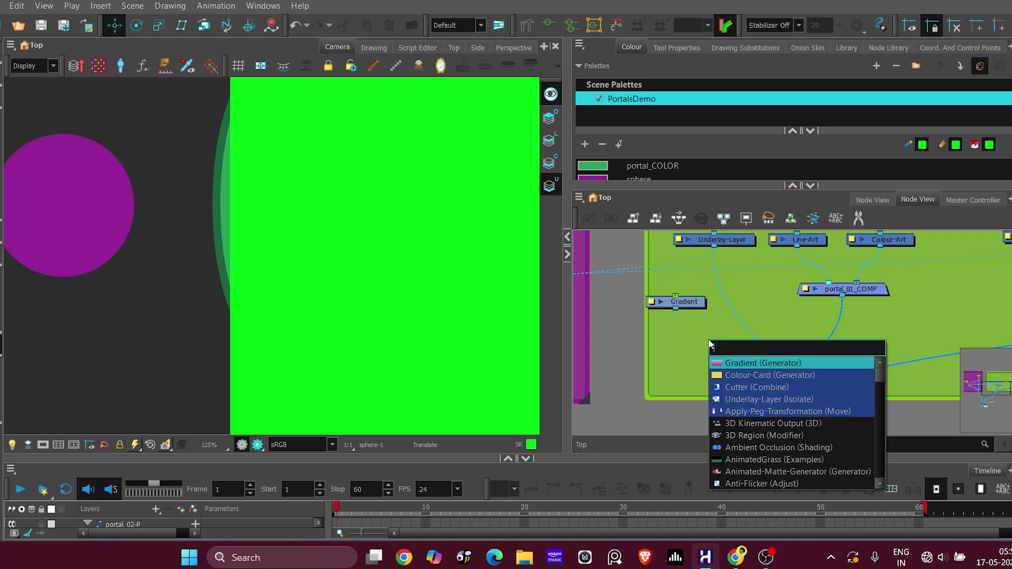
text(cutt)
key(Return)
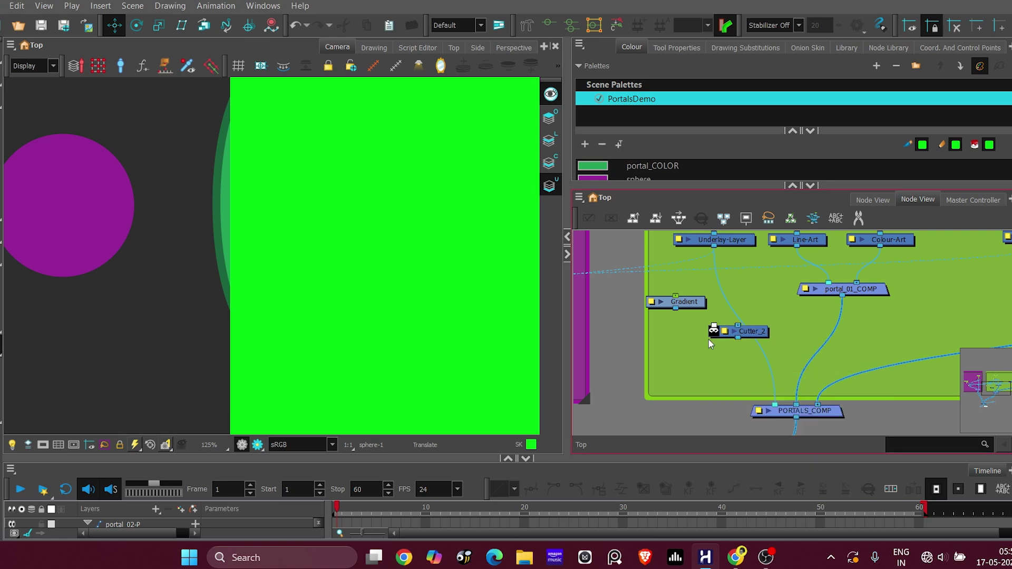
drag(755, 335, 746, 335)
click(777, 323)
click(736, 323)
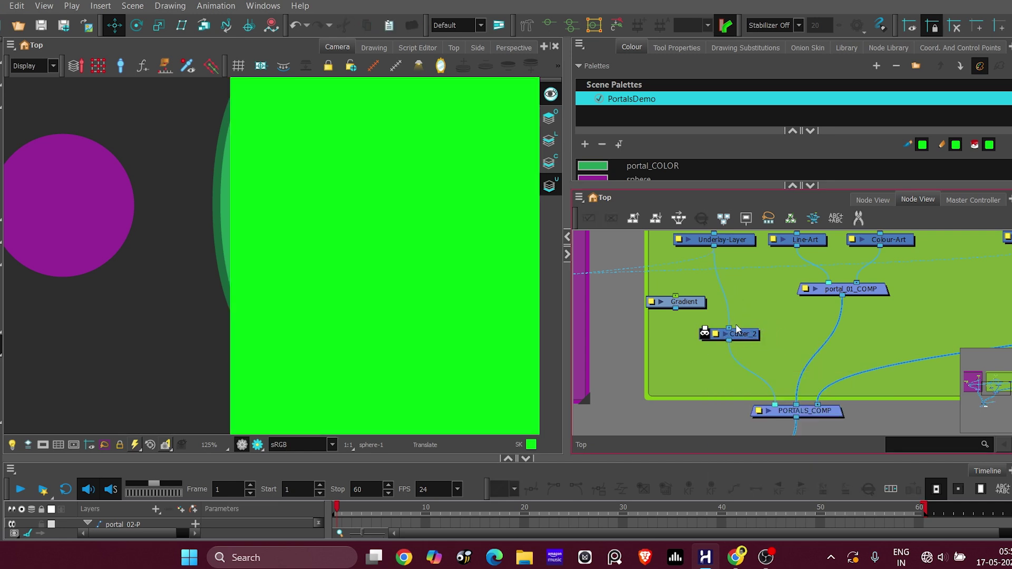
Add a Greyscale node below the Gradient and enable its Matte Output option
drag(695, 305, 710, 292)
key(Tab)
text(grey)
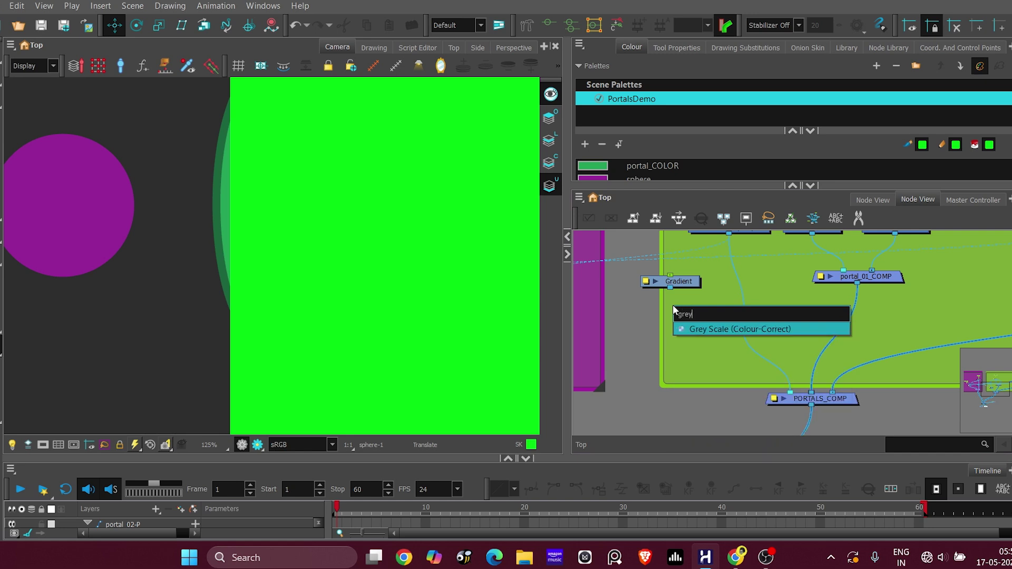
key(Return)
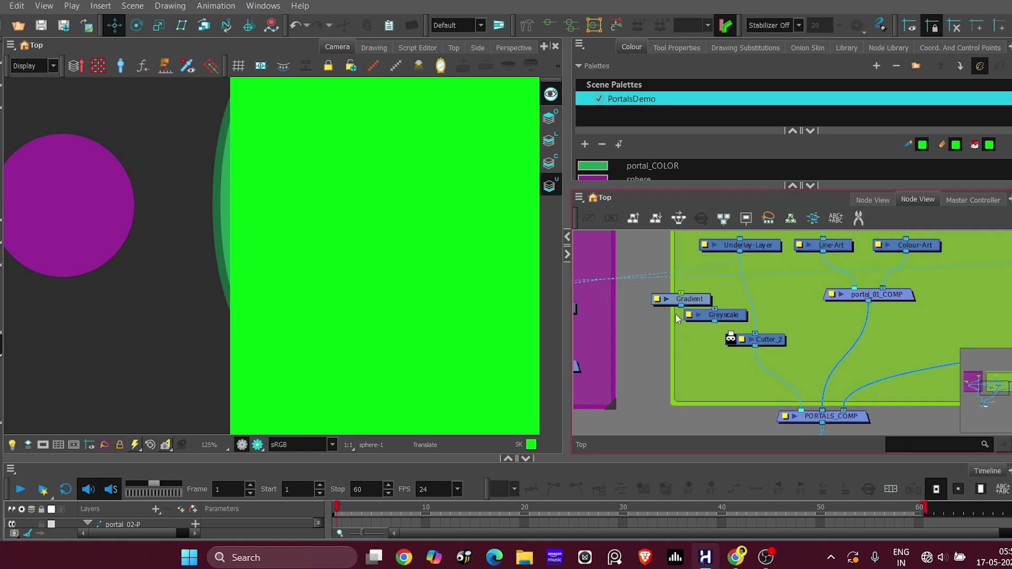
double_click(716, 311)
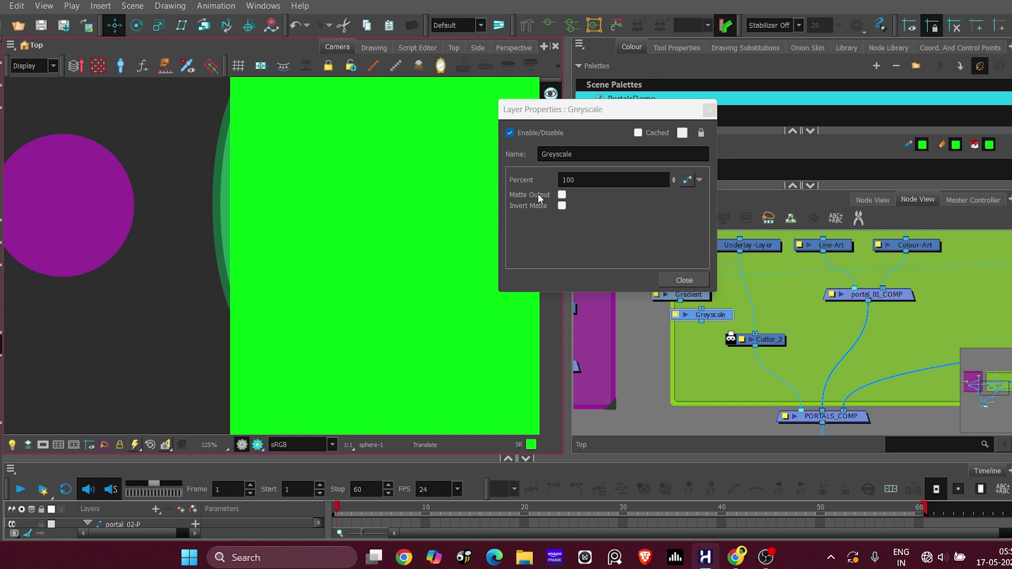
click(562, 195)
click(684, 280)
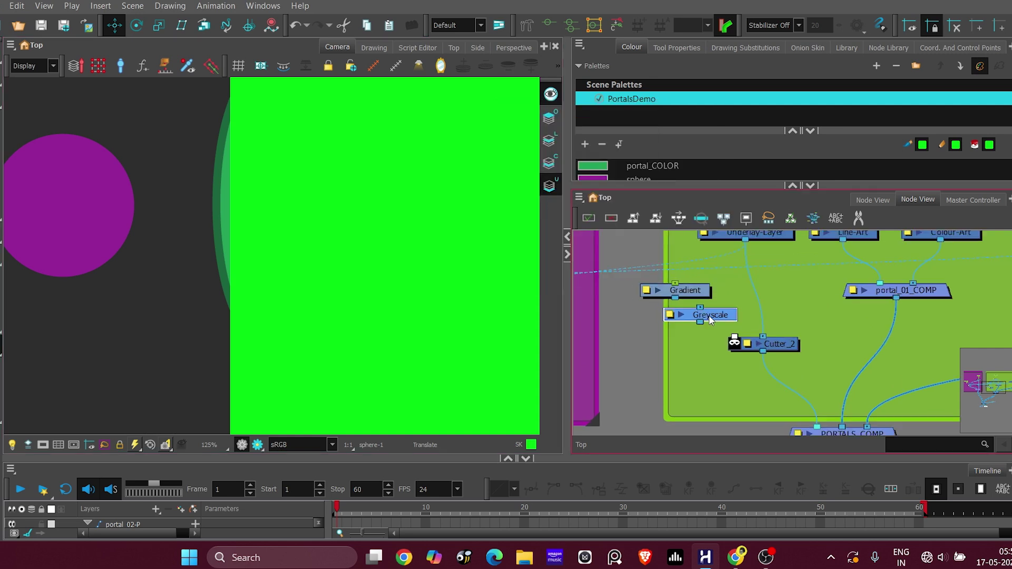
Connect the Greyscale output to Cutter_2's matte port and preview the rendered mask over the first portal
scroll(669, 301, up, 2)
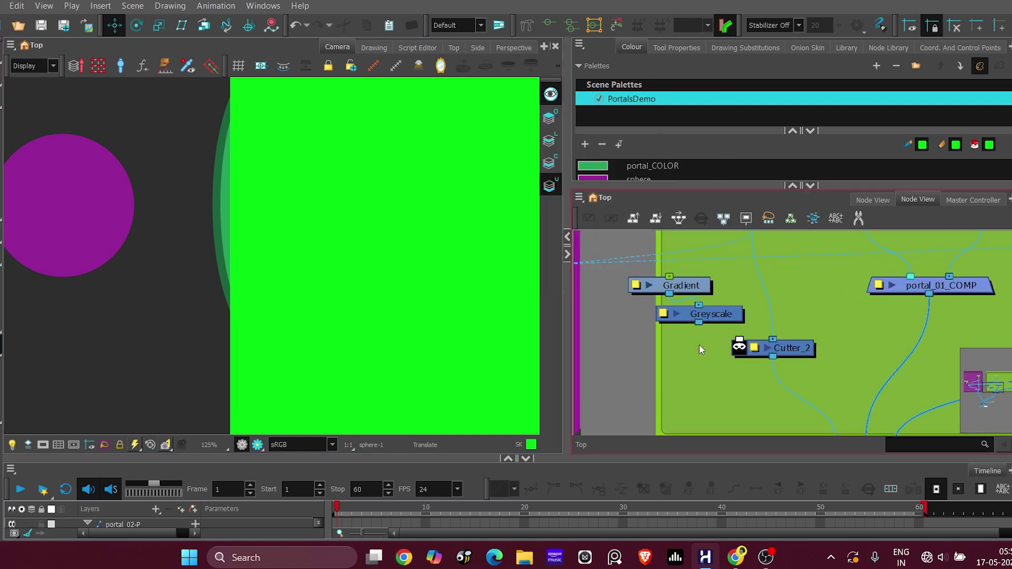
drag(699, 323, 738, 338)
scroll(358, 306, down, 3)
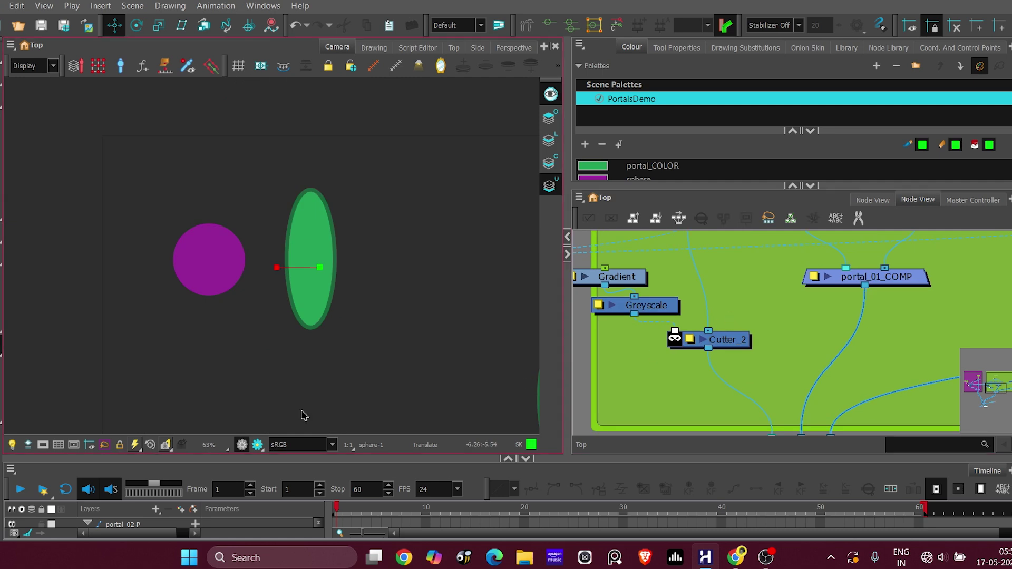
click(258, 444)
scroll(285, 241, up, 2)
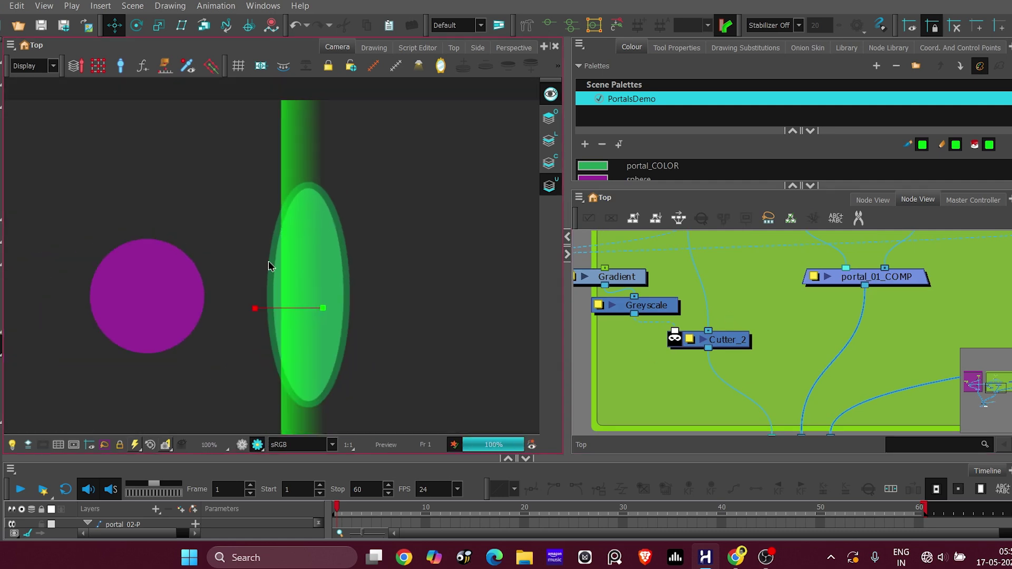
scroll(267, 265, up, 1)
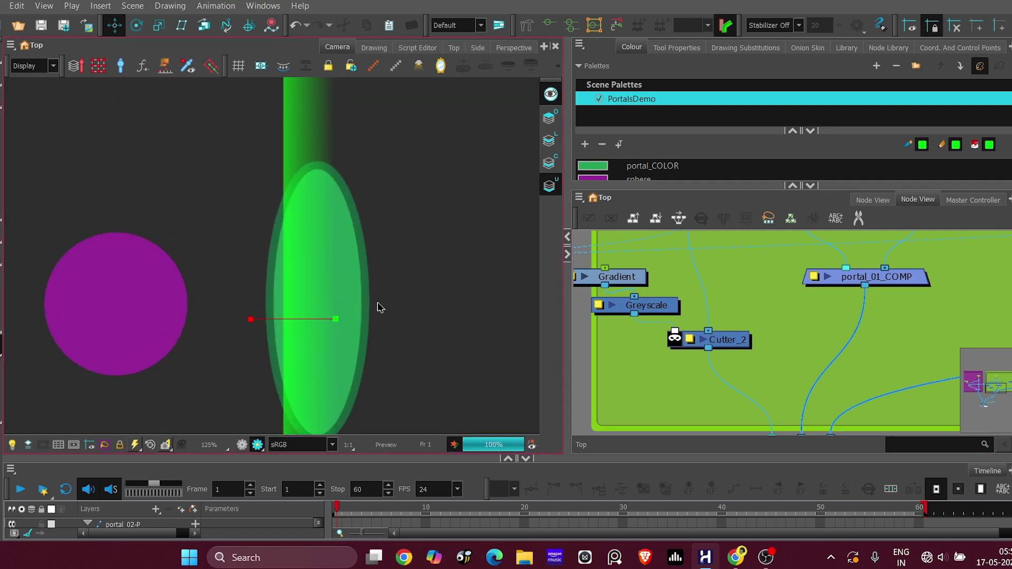
scroll(674, 335, up, 1)
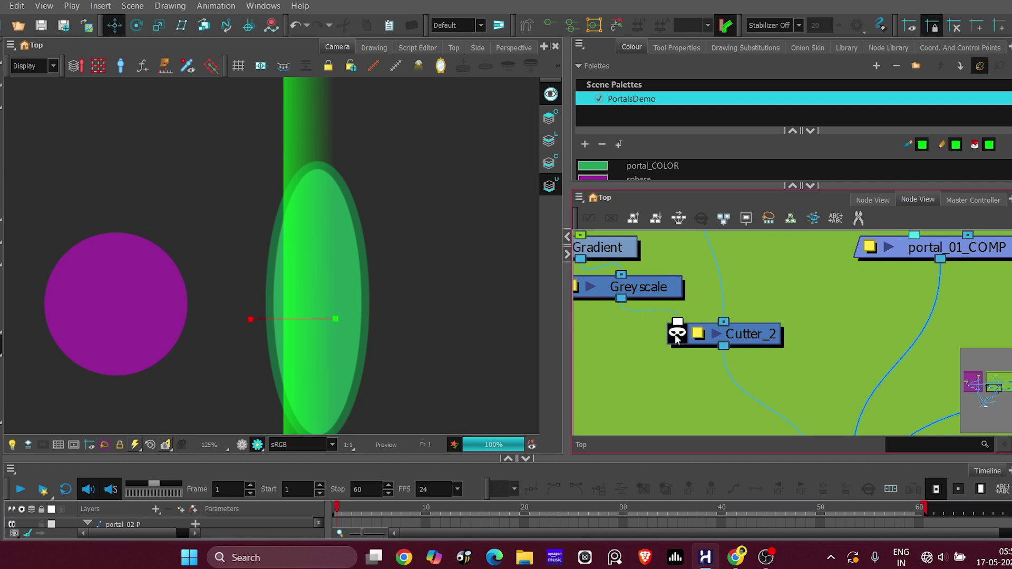
Invert the matte of Cutter_2
click(280, 449)
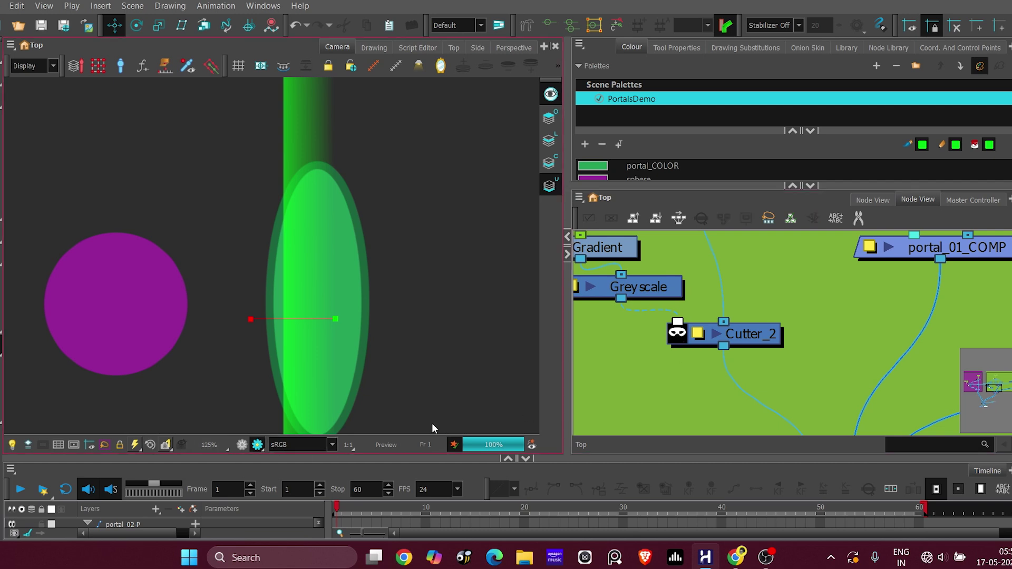
click(695, 360)
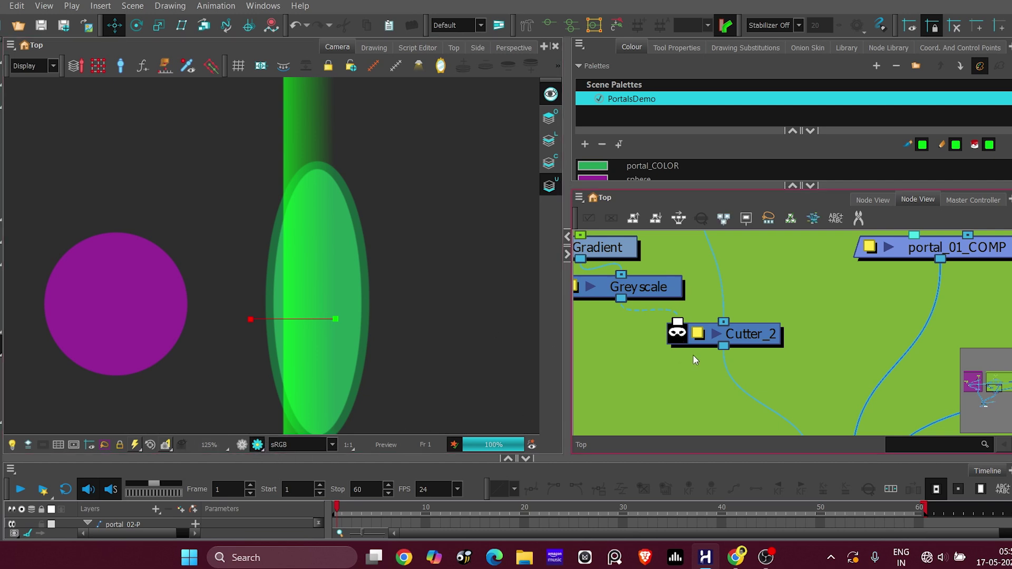
click(679, 337)
scroll(280, 276, down, 3)
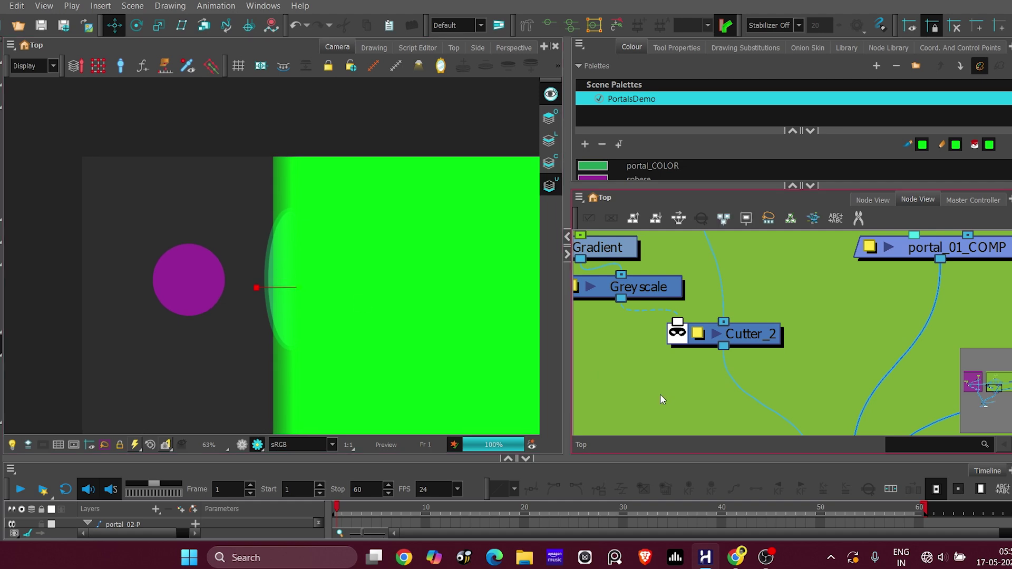
Move the Gradient's start point just inside the first portal's left edge
scroll(214, 286, up, 4)
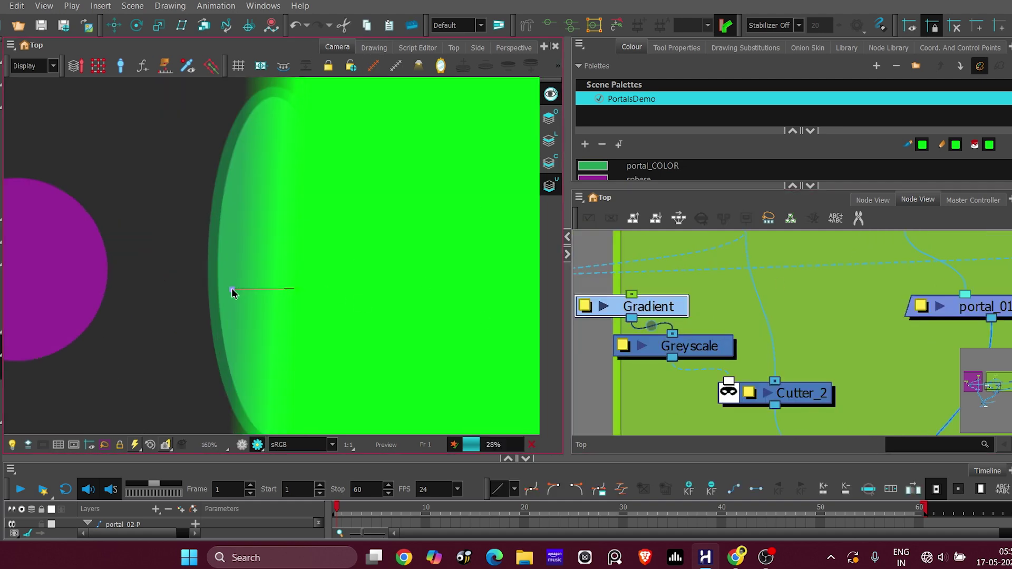
scroll(253, 296, down, 3)
scroll(246, 285, up, 3)
scroll(875, 244, down, 5)
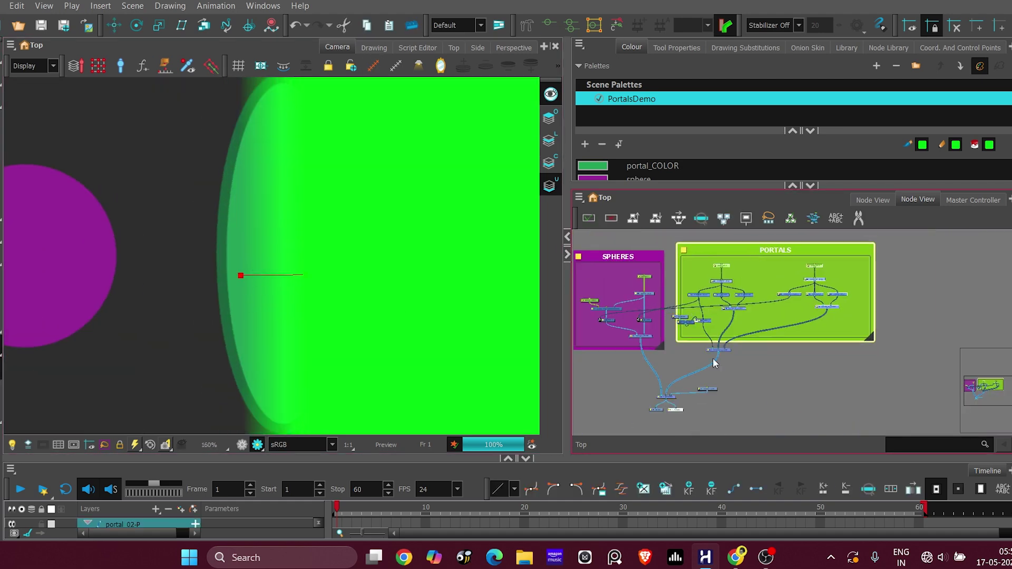
scroll(769, 322, up, 5)
Disconnect Cutter_2 from PORTALS_COMP and connect its output to the matte port of the sphere's Cutter node
click(791, 340)
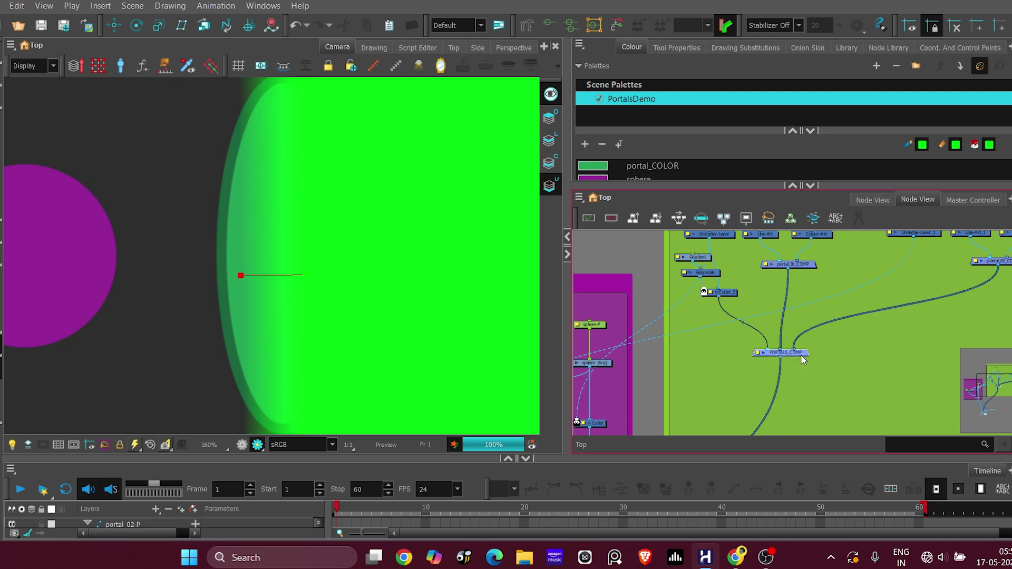
click(762, 330)
scroll(732, 342, up, 1)
scroll(732, 342, down, 2)
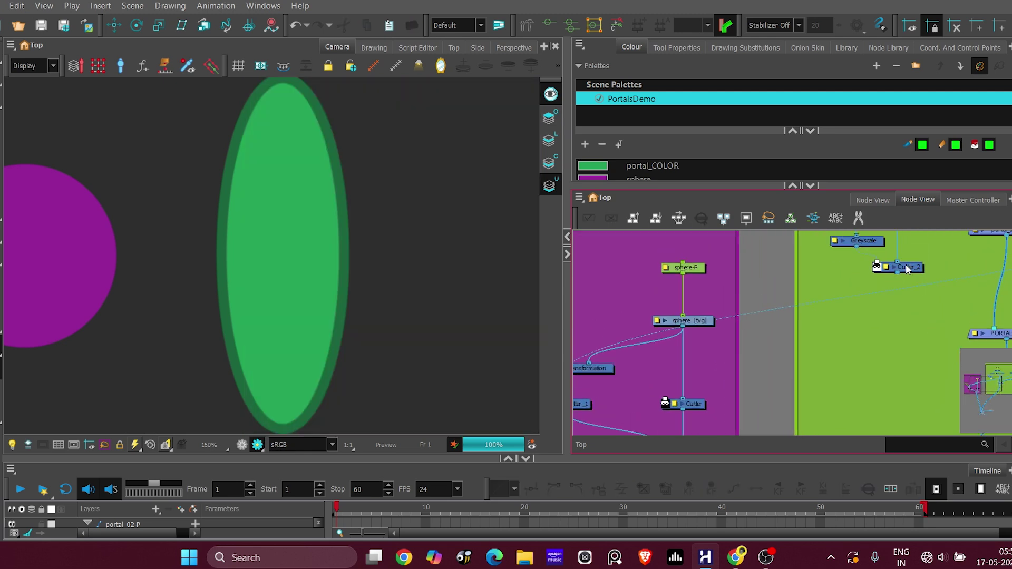
drag(904, 278, 746, 365)
Move the sphere-P peg horizontally so the sphere overlaps the first portal
key(shift+t)
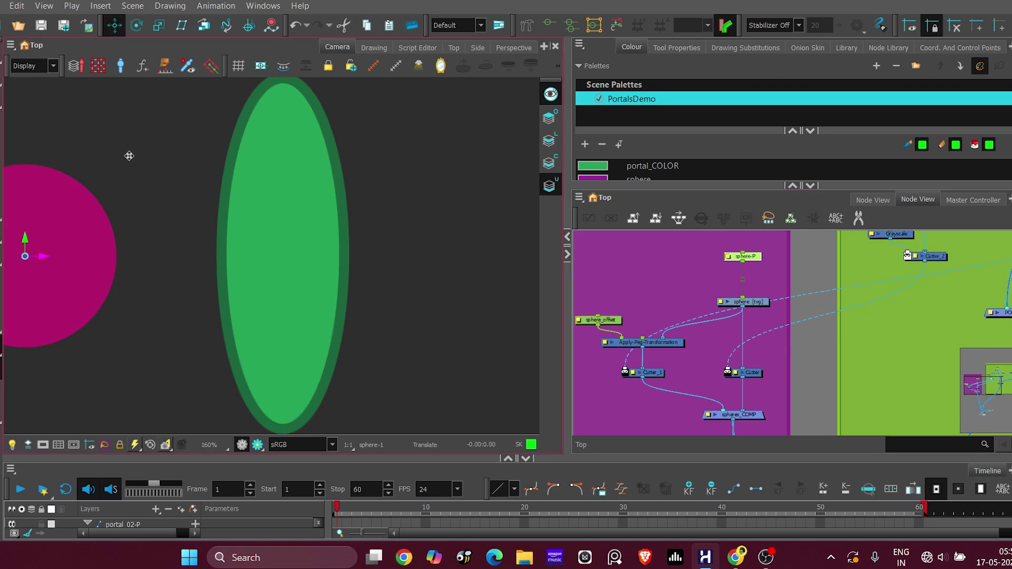
drag(42, 257, 254, 253)
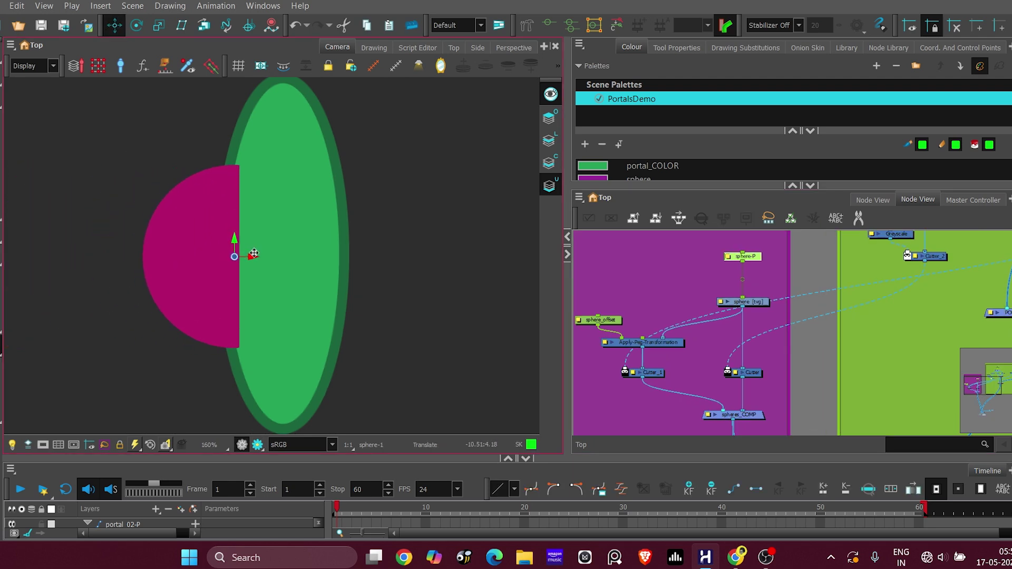
click(361, 264)
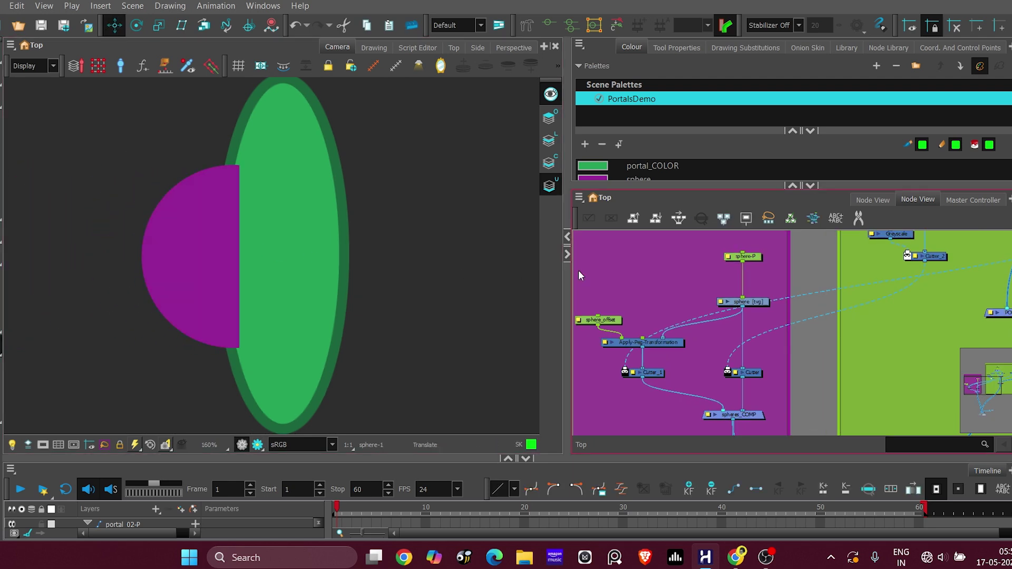
Preview the render to examine the sphere's cut edge at the first portal, and return to the OpenGL view
click(257, 445)
scroll(271, 241, up, 3)
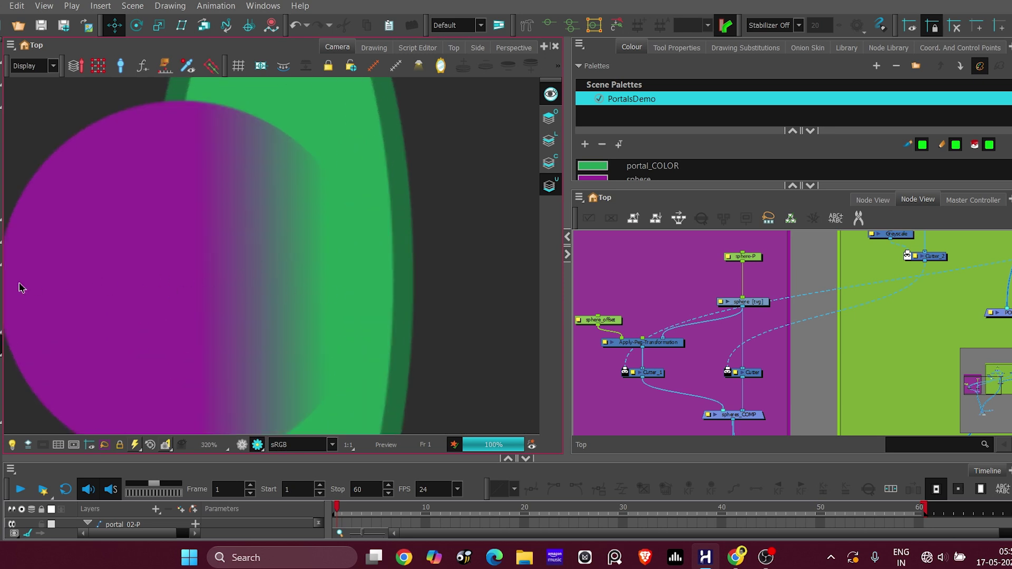
scroll(377, 299, down, 3)
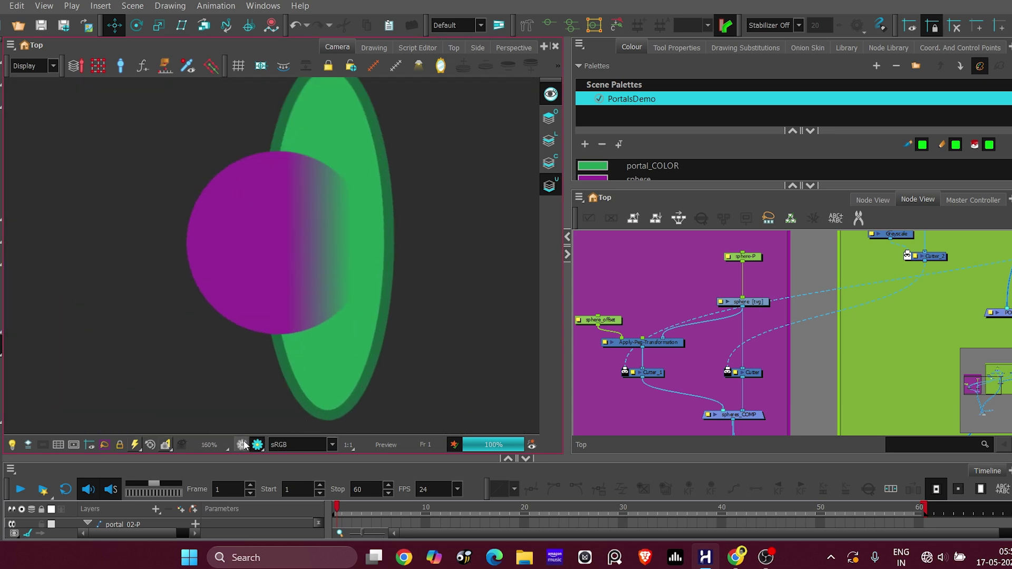
click(243, 445)
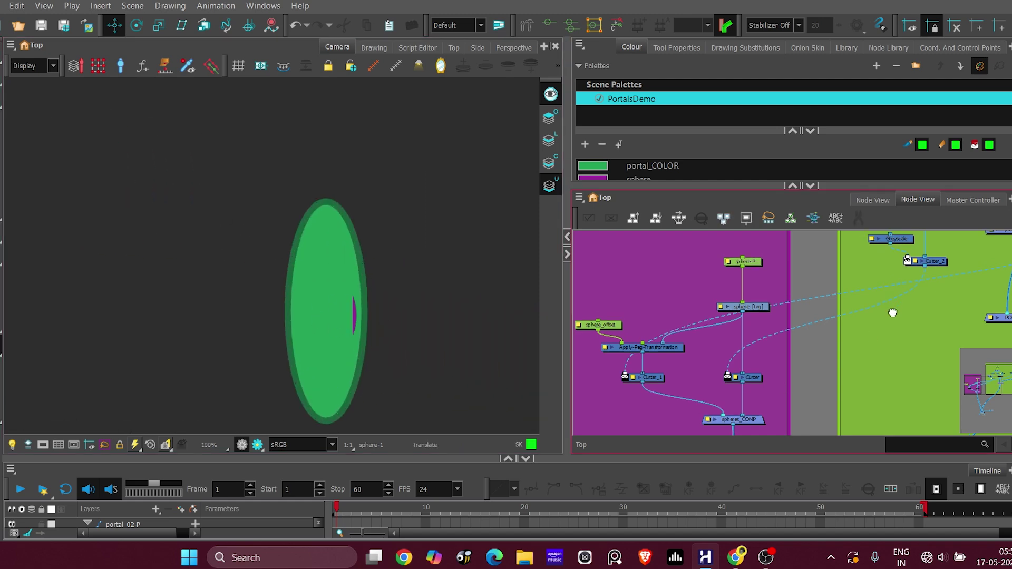
Duplicate the Gradient, Greyscale and Cutter setup under Underlay-Layer_1, with the copied gradient ramp placed across the second portal
drag(957, 232, 723, 322)
scroll(931, 298, down, 1)
scroll(944, 296, up, 2)
drag(922, 284, 748, 420)
key(ctrl+v)
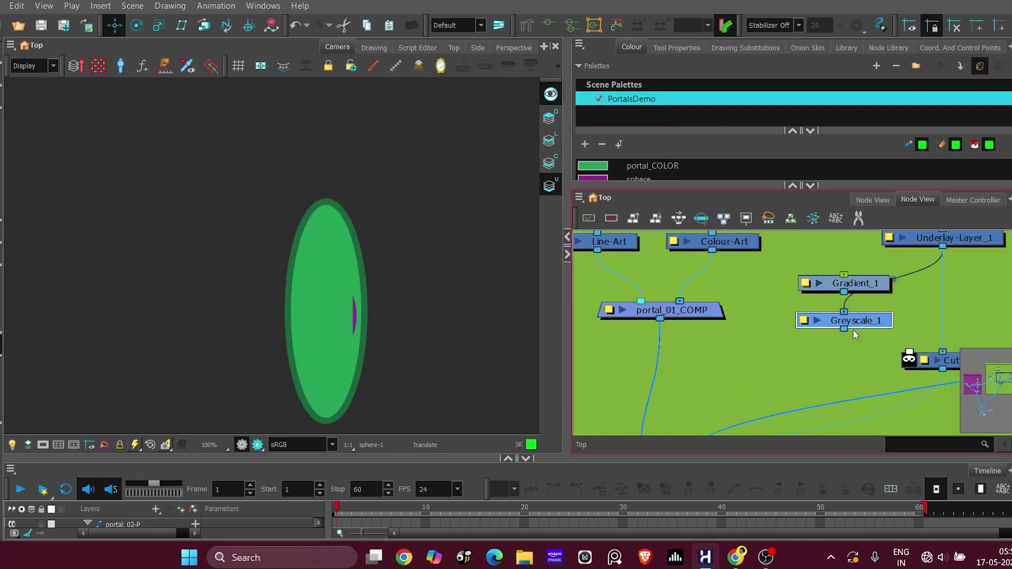
scroll(61, 357, down, 3)
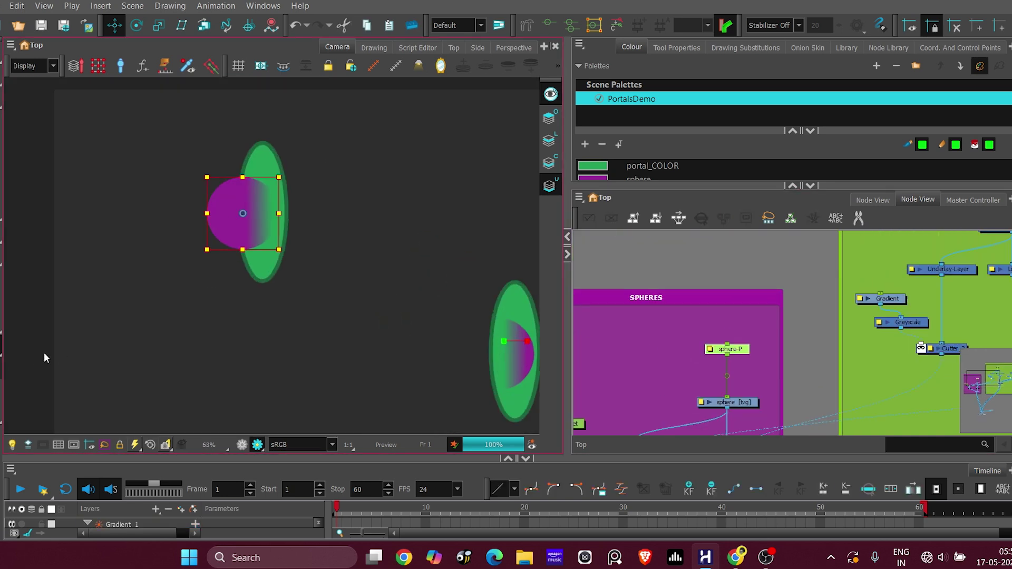
Undo the sphere's move into the first portal and switch to the Translate tool
key(ctrl+z)
drag(205, 218, 164, 174)
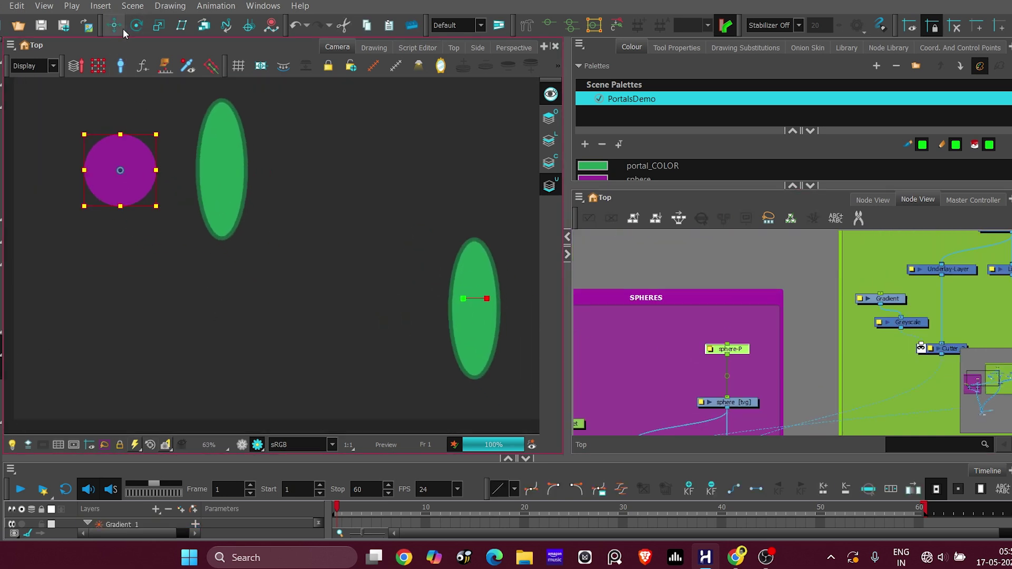
drag(193, 143, 157, 160)
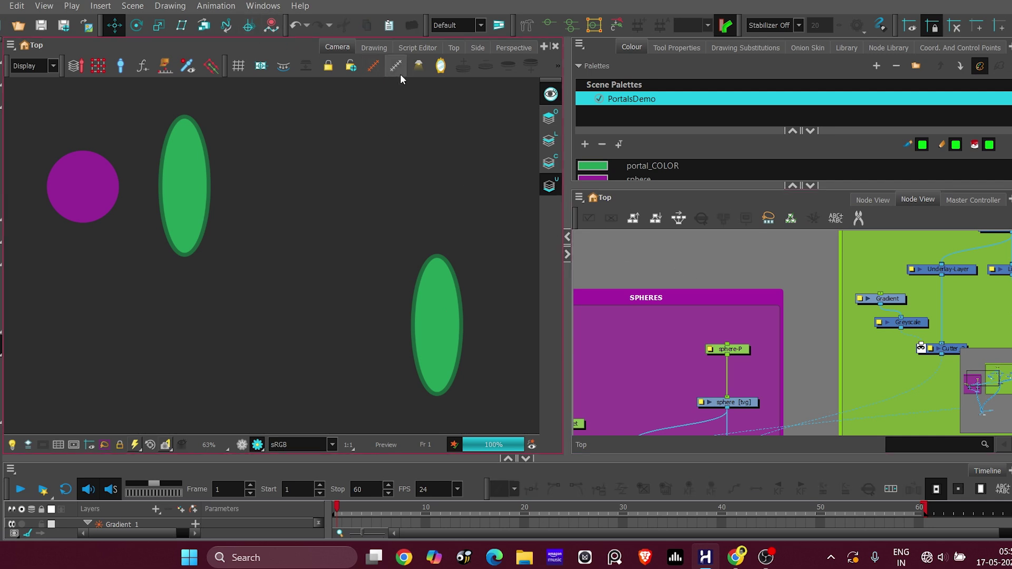
Move the sphere-P peg horizontally through the first portal until the duplicate sphere fully exits the second portal
click(741, 350)
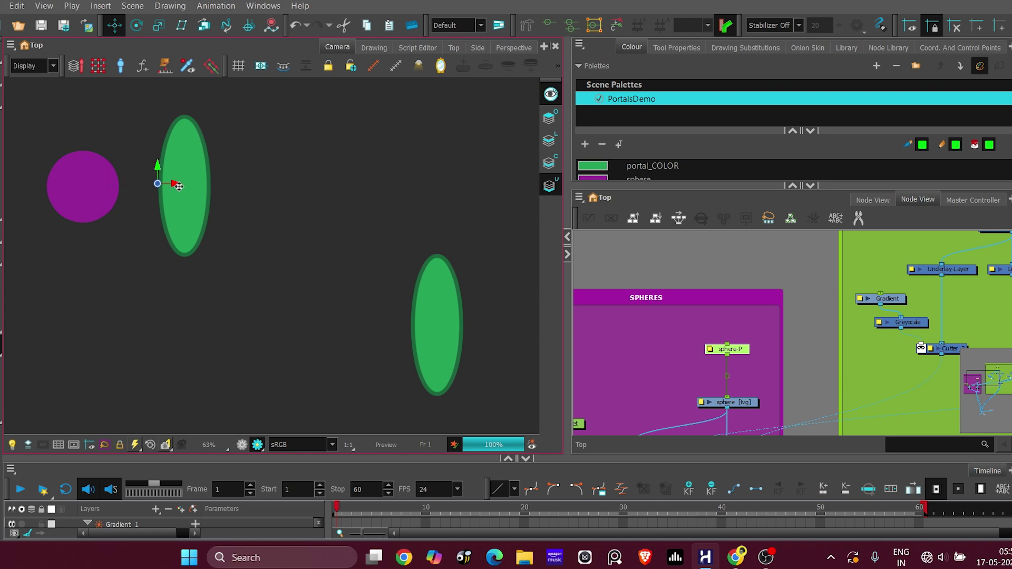
drag(186, 187, 219, 185)
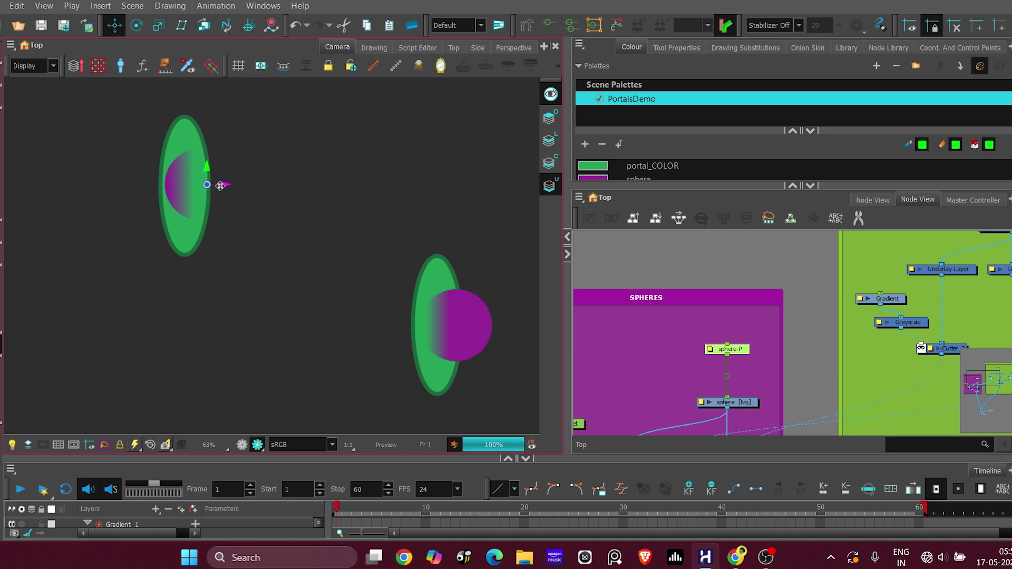
drag(297, 188, 335, 190)
scroll(315, 196, down, 2)
scroll(427, 277, up, 2)
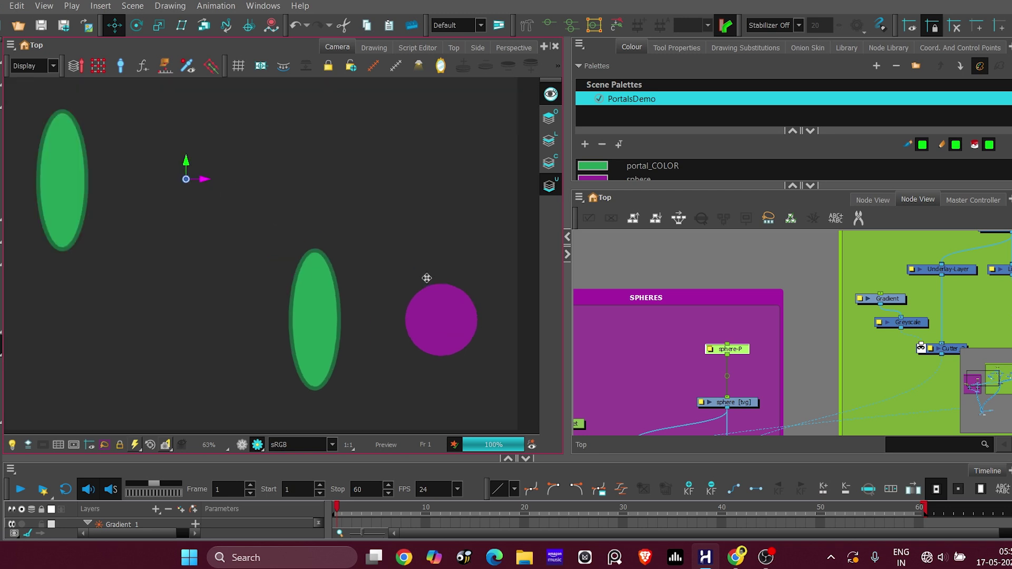
Undo the sphere-P peg's move through the portals and clear the selection
scroll(321, 242, left, 2)
scroll(286, 210, down, 1)
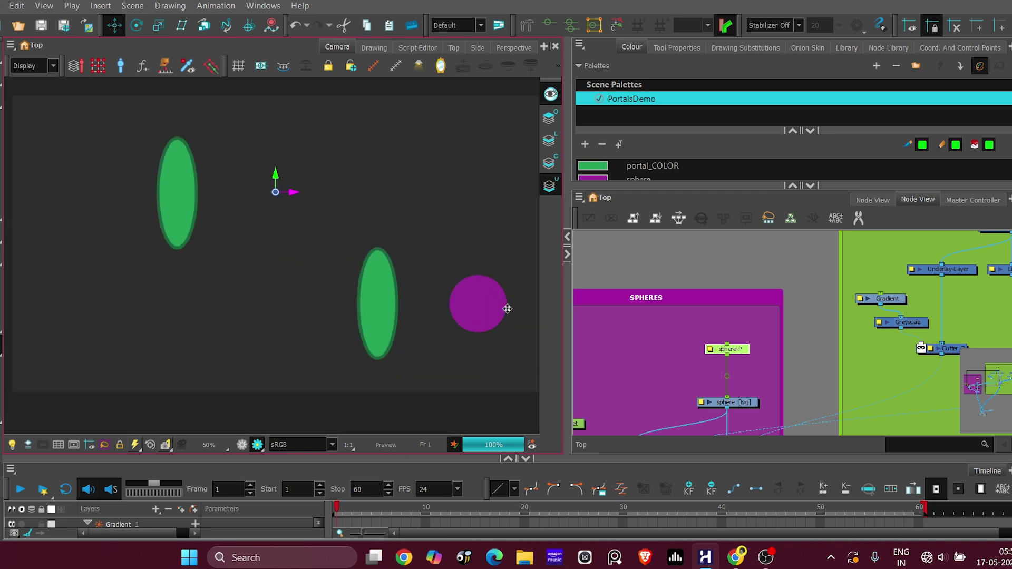
key(ctrl+z)
click(663, 283)
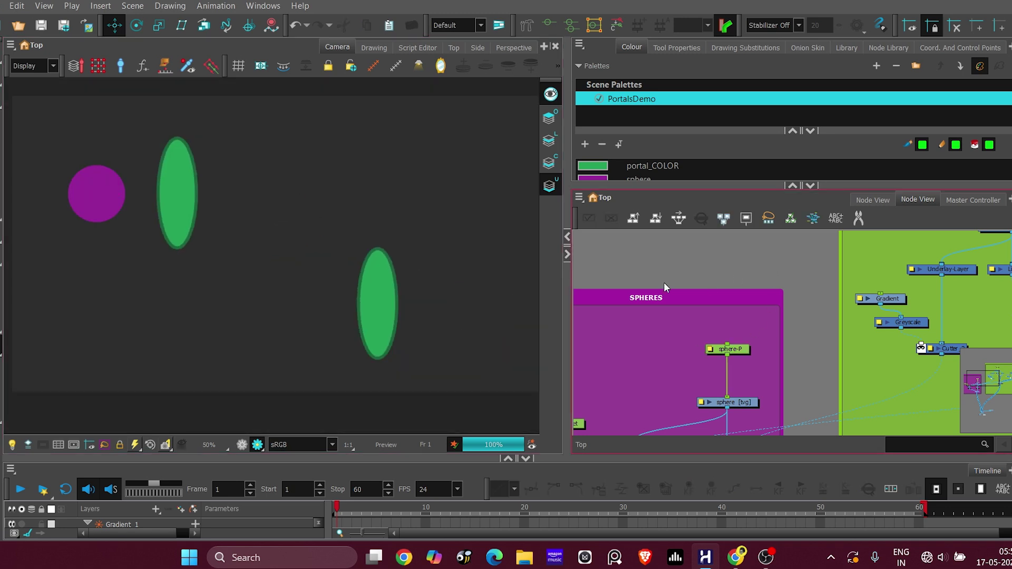
scroll(416, 246, down, 2)
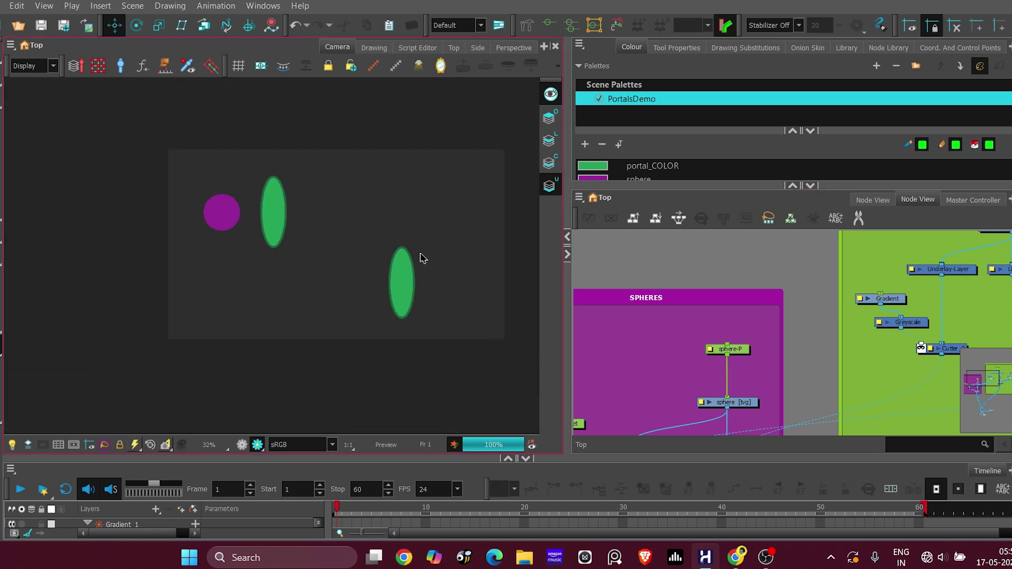
scroll(421, 259, up, 1)
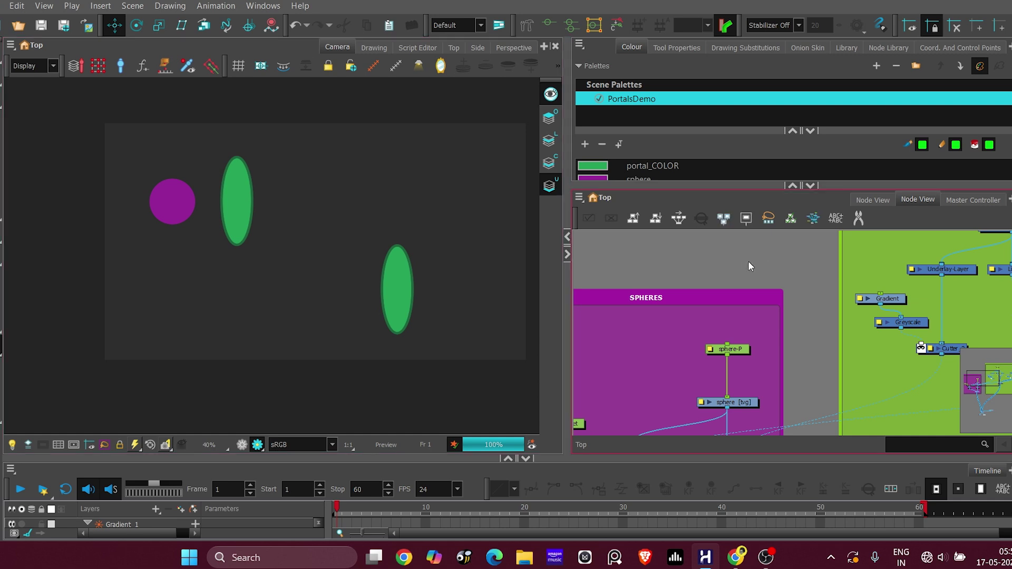
Set the portal_01_COMP composite's mode to As Bitmap
scroll(757, 277, down, 3)
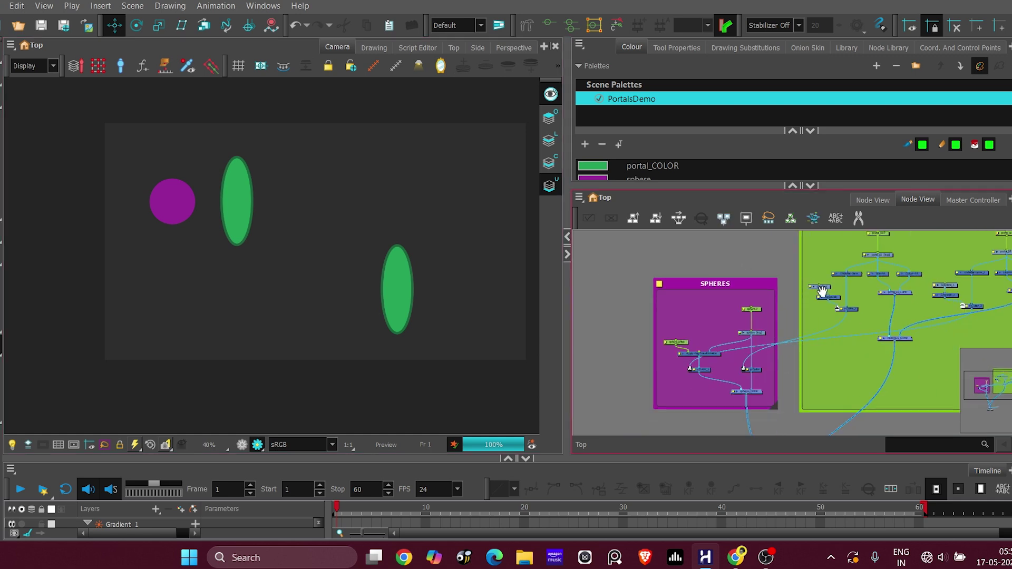
scroll(822, 291, up, 4)
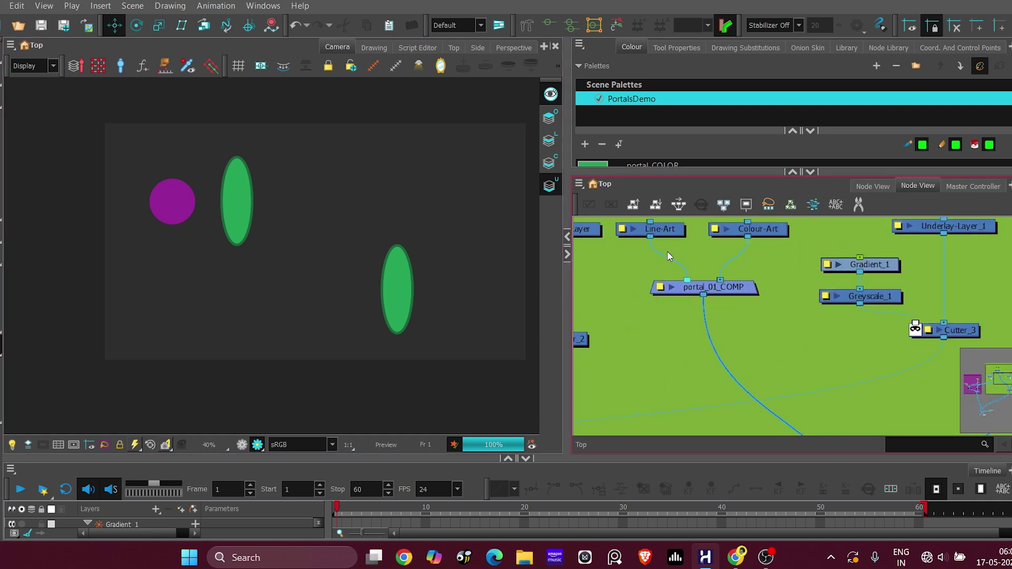
click(661, 286)
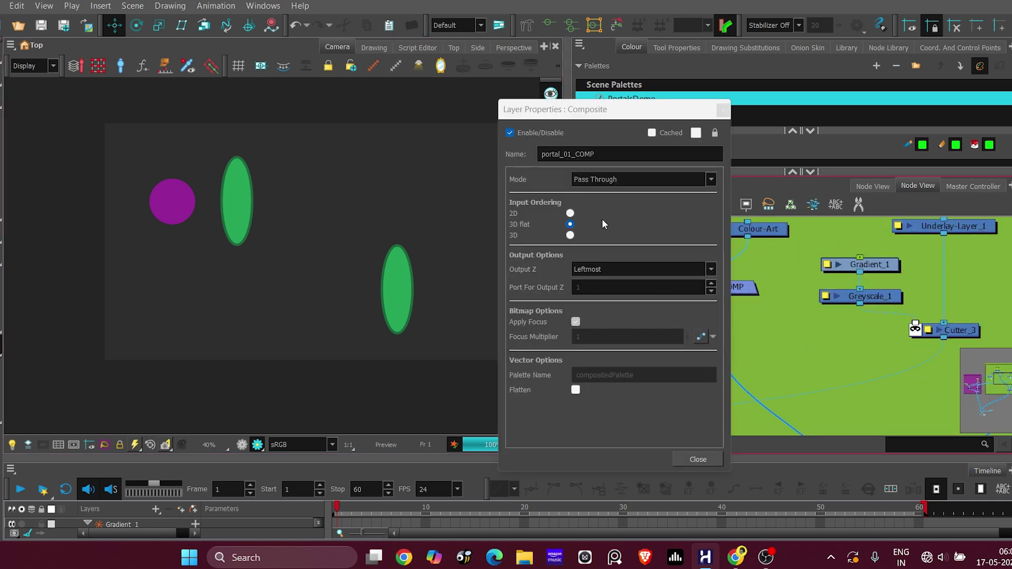
click(606, 180)
click(610, 192)
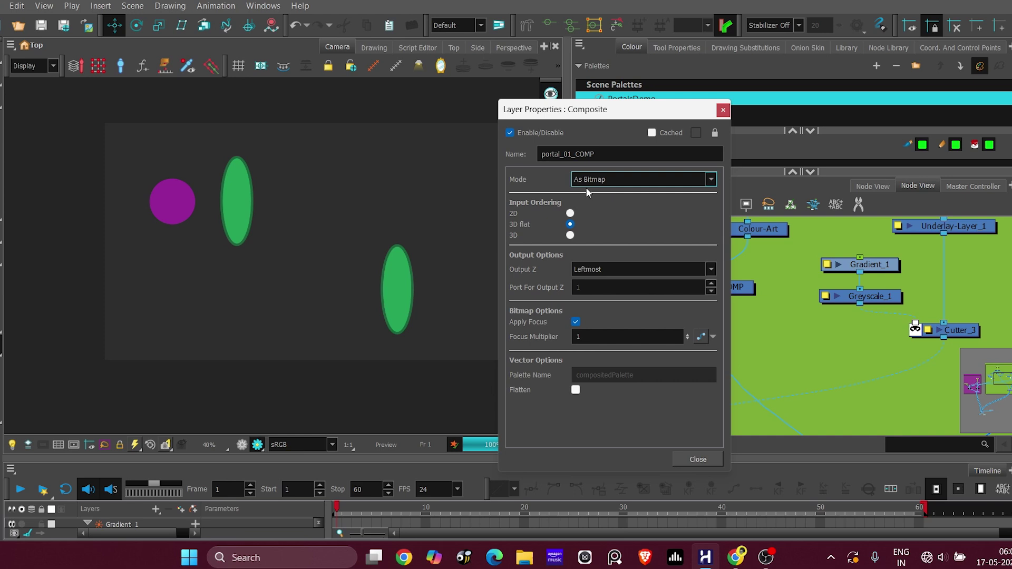
click(722, 110)
Add a Glow node below portal_01_COMP and place it unconnected beside the composite's output cable
scroll(779, 359, down, 2)
key(Tab)
text(g)
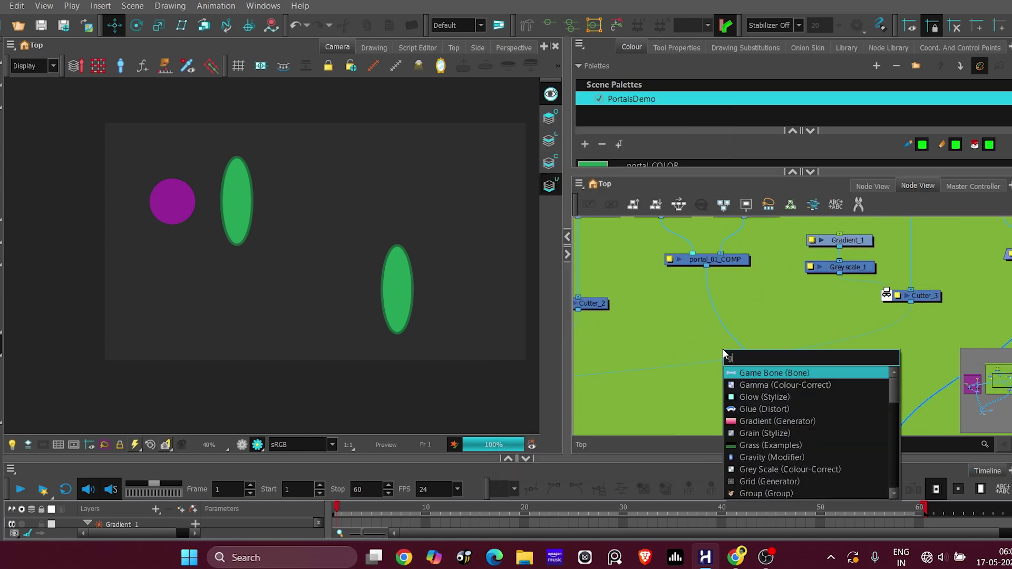
text(low)
key(Return)
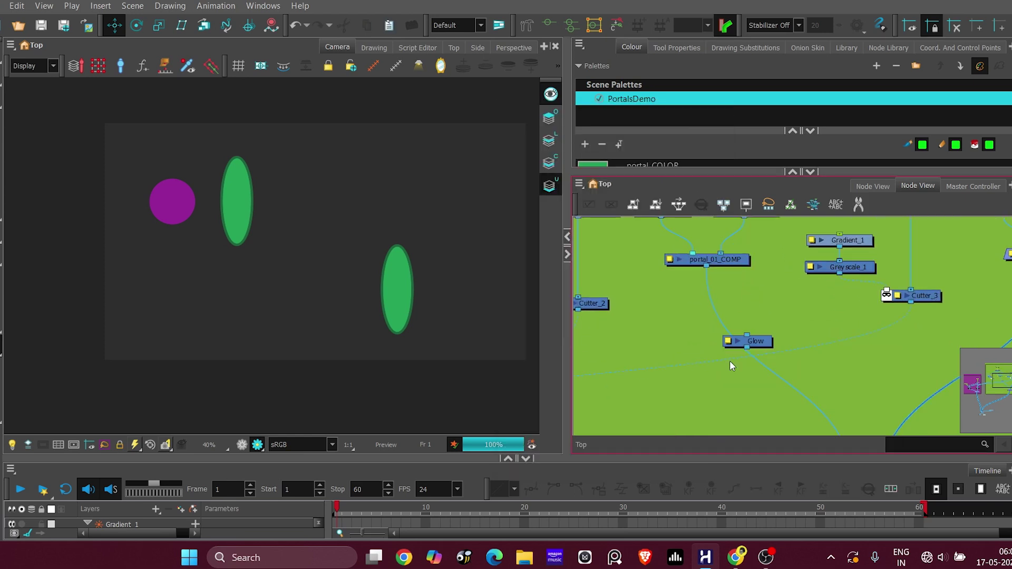
scroll(748, 327, down, 2)
scroll(778, 338, down, 3)
click(767, 329)
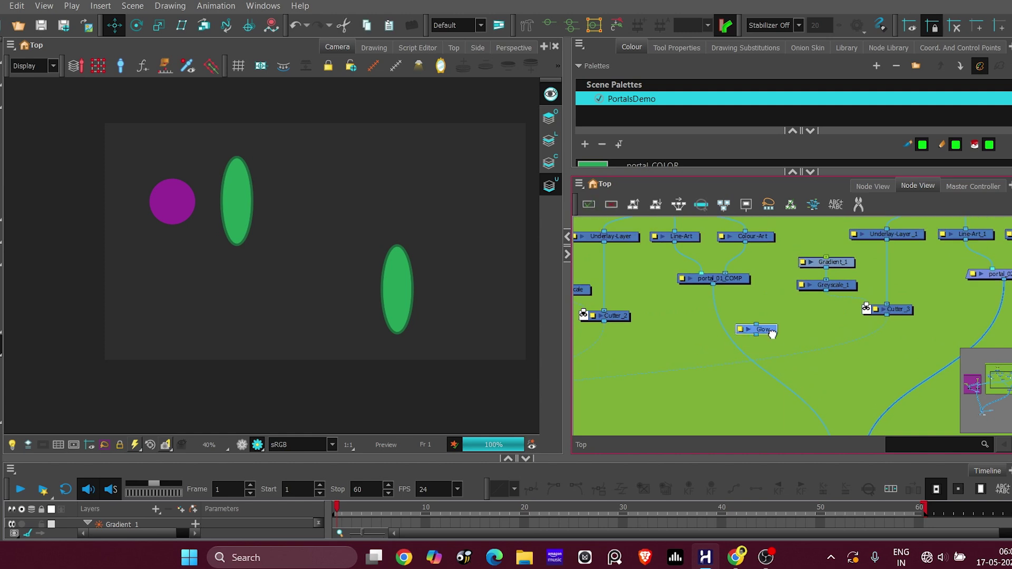
Duplicate the portal_01_COMP composite and insert the copy into the cable below the original
scroll(746, 286, up, 3)
key(ctrl+v)
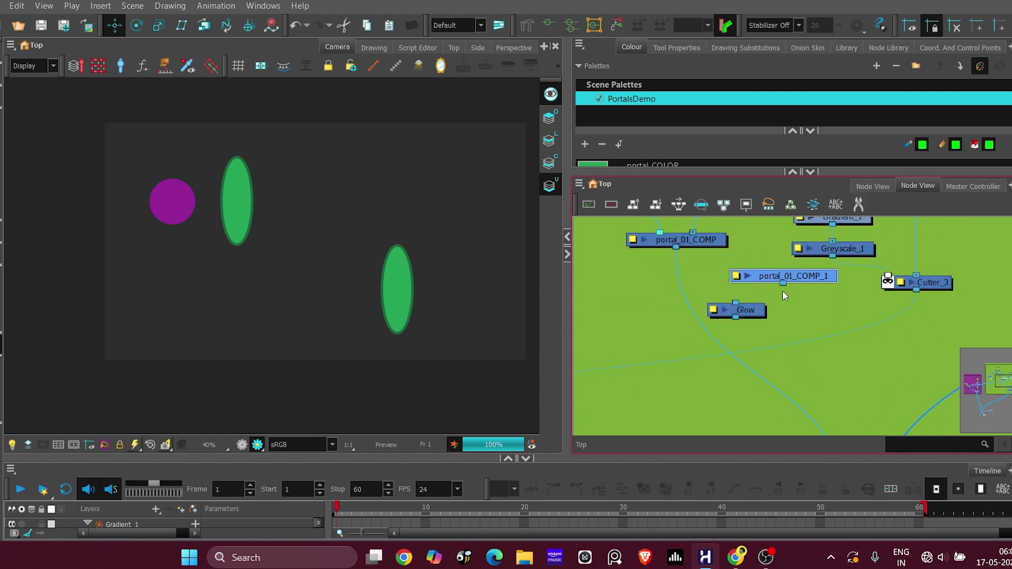
drag(781, 279, 699, 408)
drag(701, 322, 717, 324)
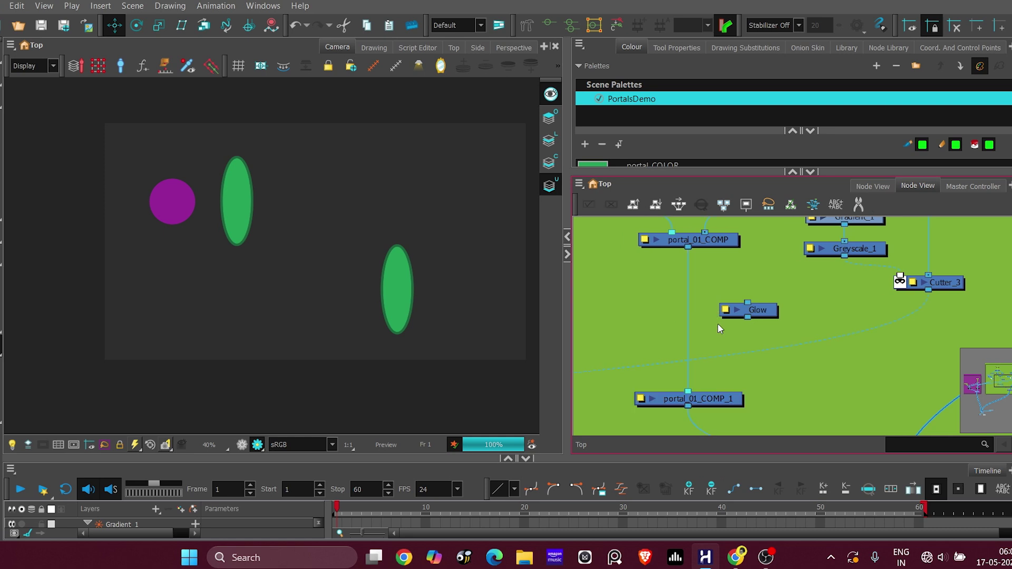
Add a Transparency node and insert it between portal_01_COMP and portal_01_COMP_1
scroll(773, 314, up, 1)
key(Tab)
text(transp)
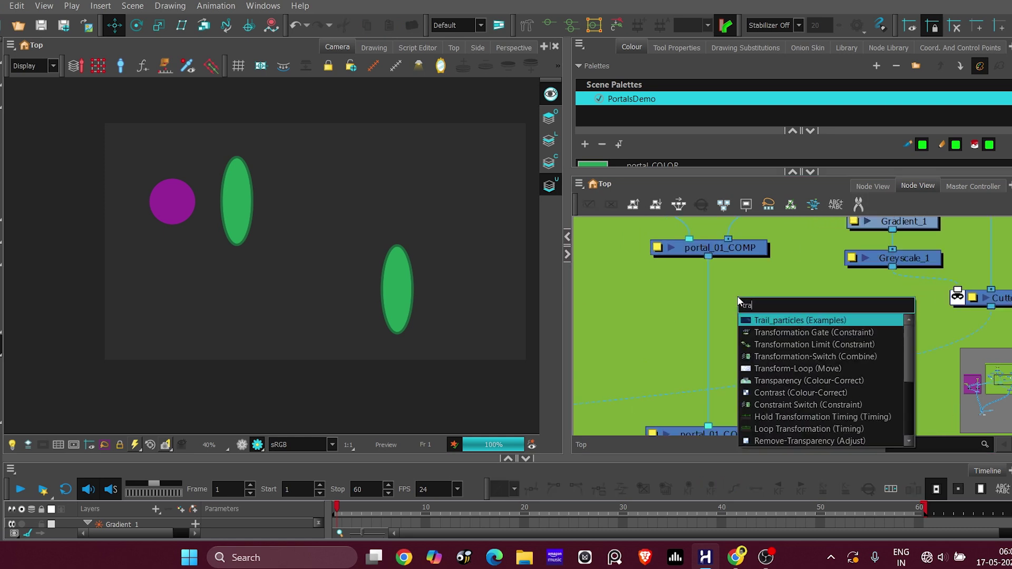
key(Return)
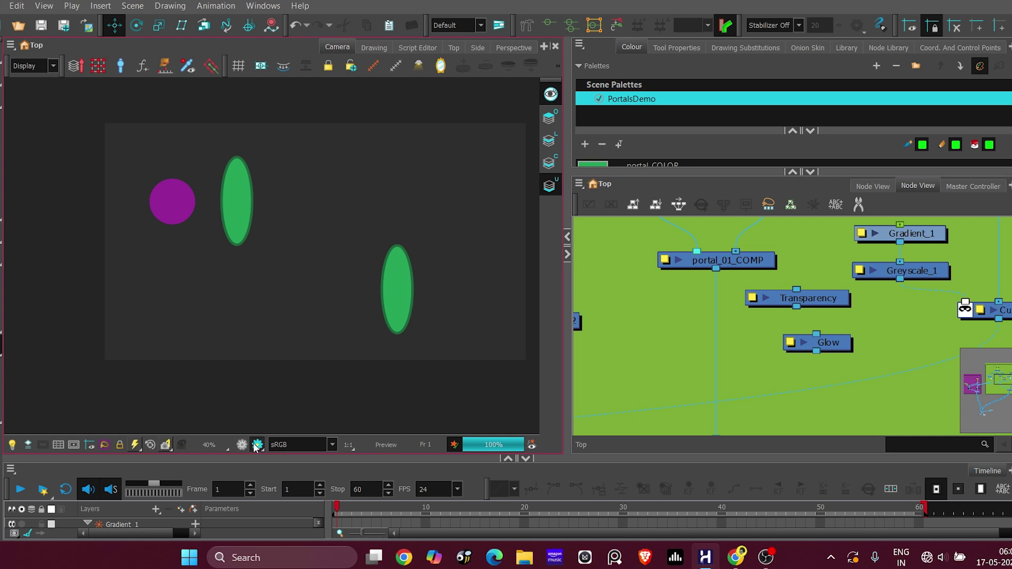
scroll(253, 195, up, 2)
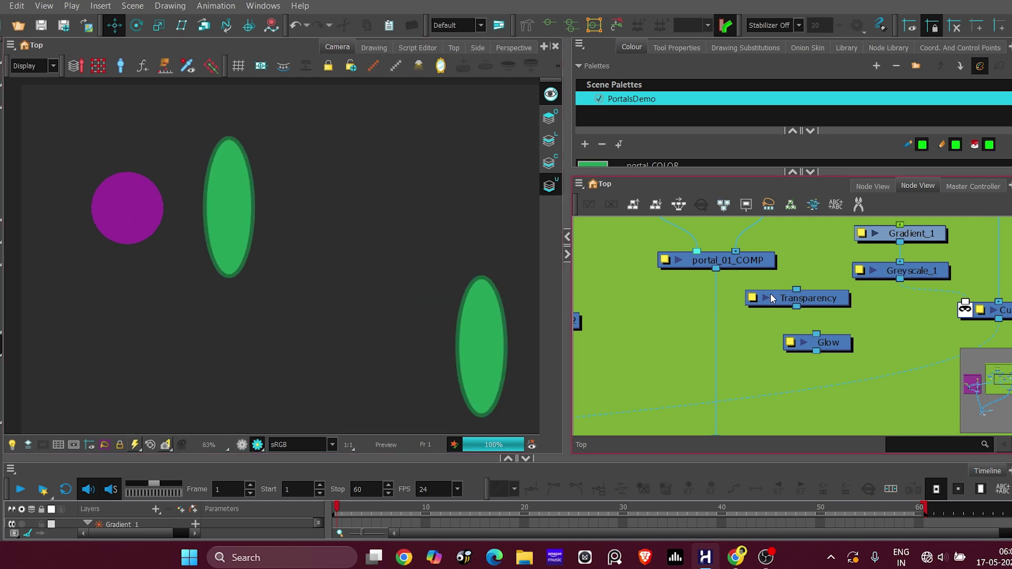
drag(835, 300, 740, 349)
click(285, 219)
scroll(285, 219, up, 1)
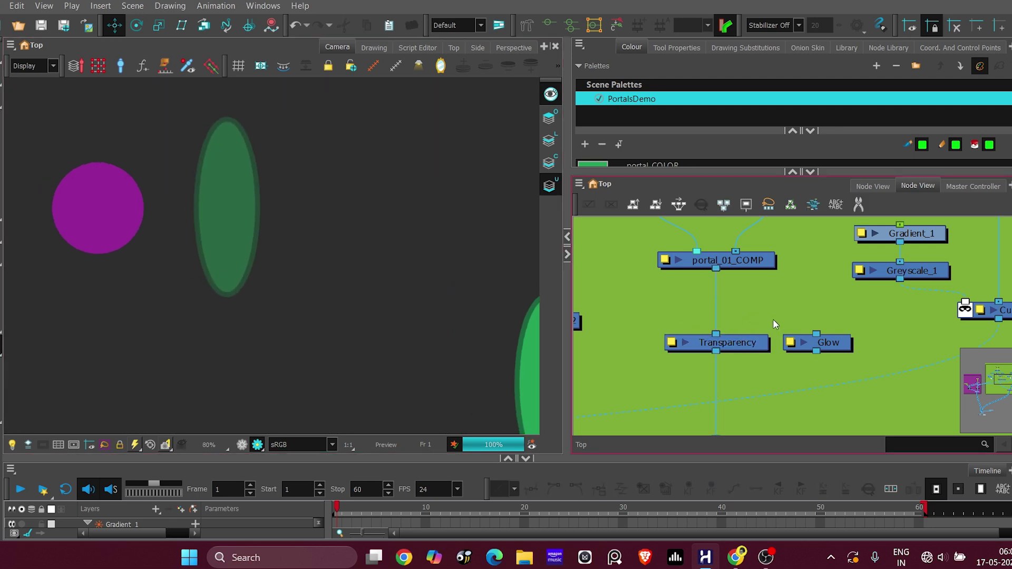
Connect the Glow node from portal_01_COMP into portal_01_COMP_1, parallel to the Transparency node
scroll(773, 318, down, 1)
drag(716, 262, 802, 317)
drag(794, 361, 761, 373)
key(shift+z)
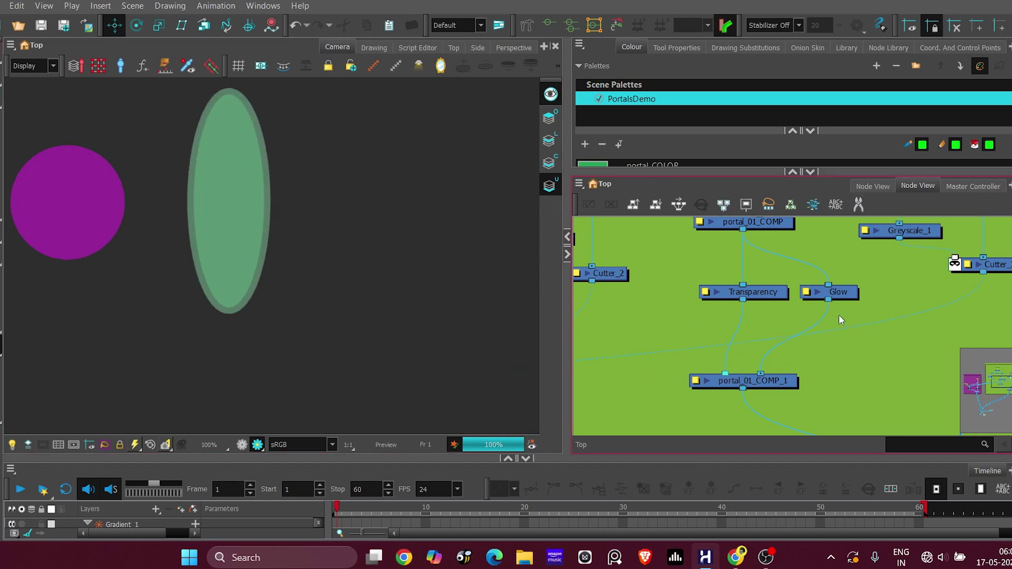
Enable Use Source Colour in the Glow node's properties
double_click(833, 292)
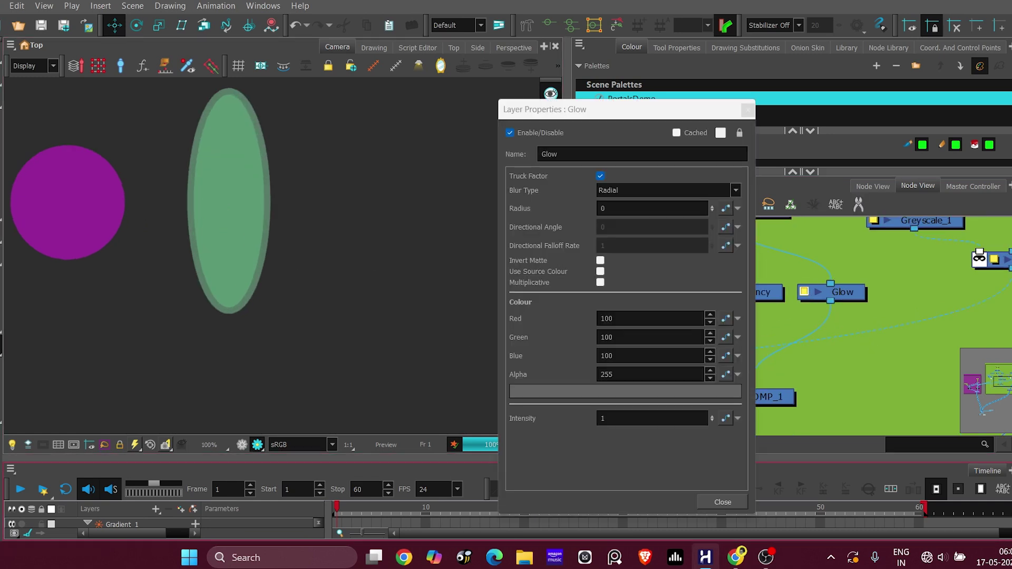
click(600, 272)
drag(227, 209, 316, 254)
scroll(255, 248, up, 1)
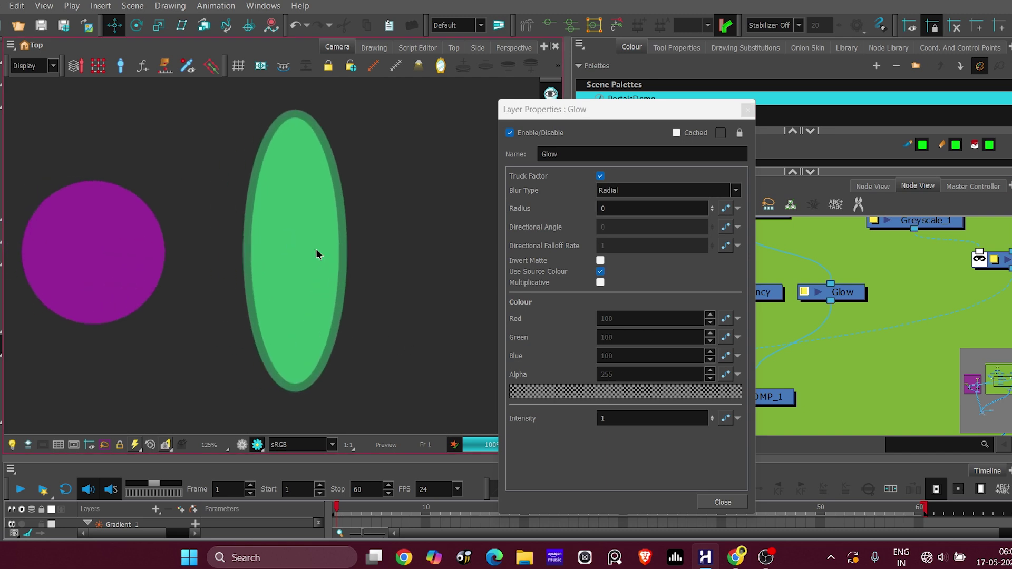
Try Glow radius values of 2 and 10 on the first portal, and set the radius to 14
double_click(625, 417)
double_click(603, 209)
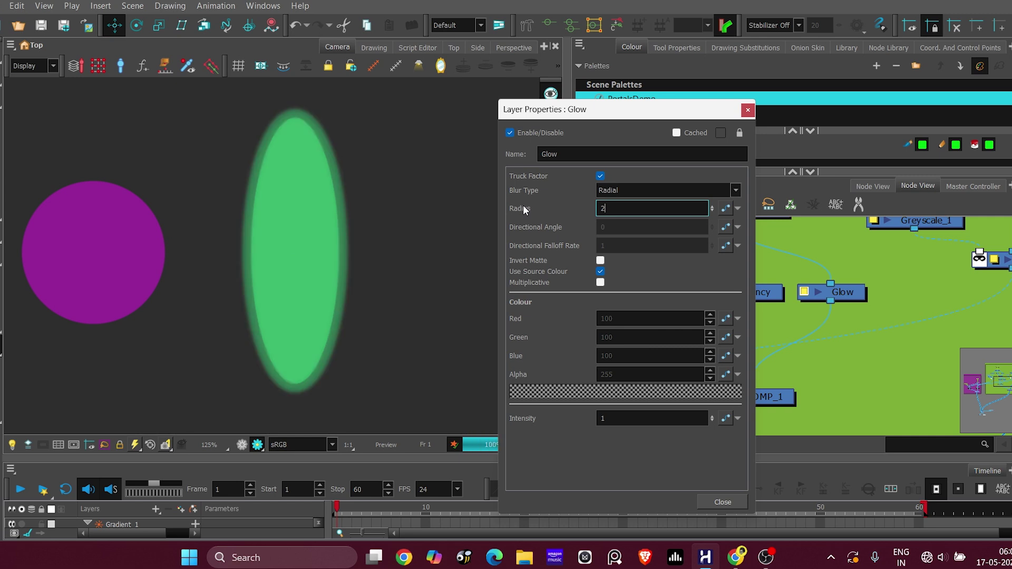
scroll(323, 241, up, 1)
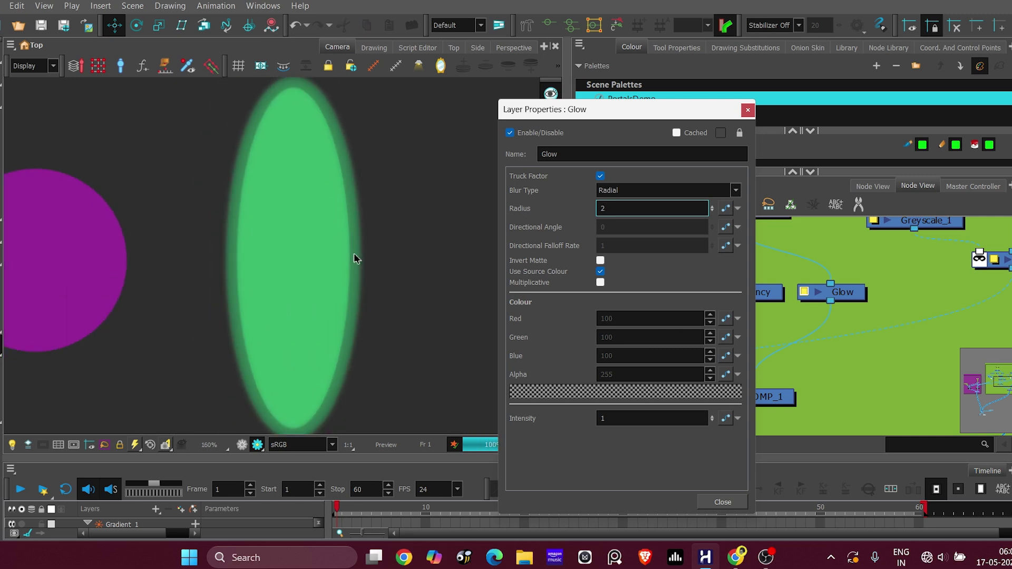
text(2)
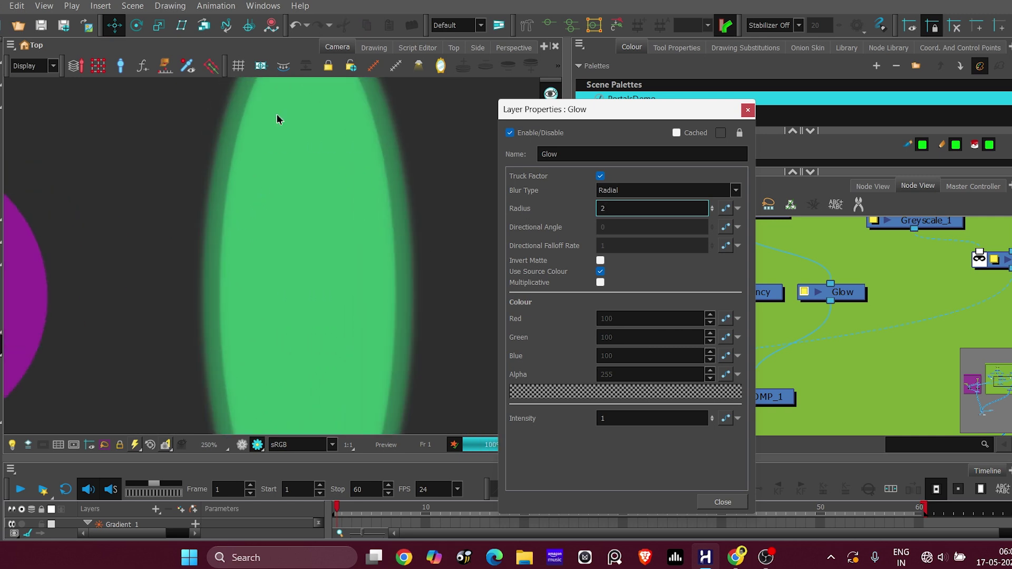
key(BackSpace)
text(10)
scroll(244, 265, down, 4)
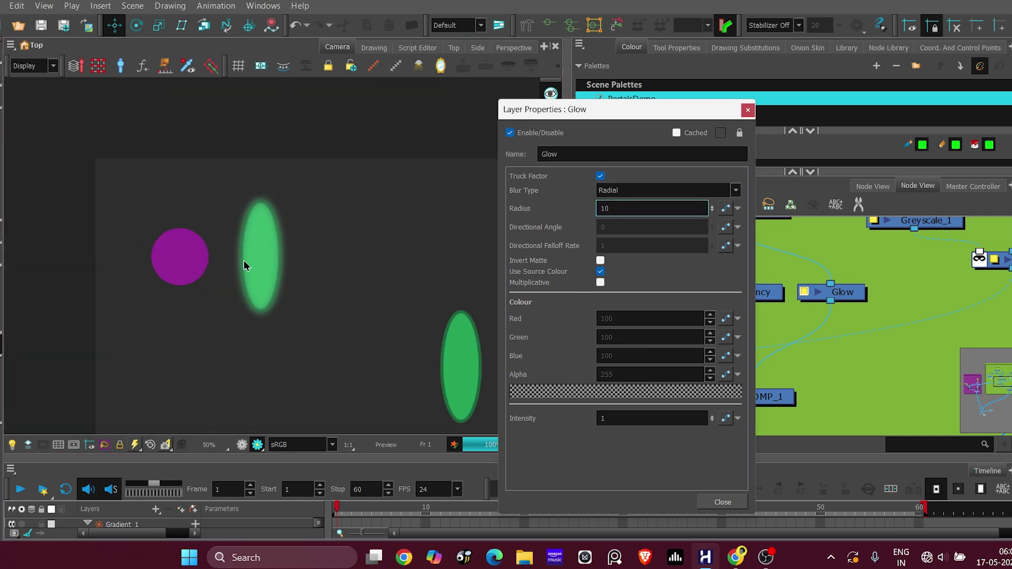
scroll(269, 254, up, 2)
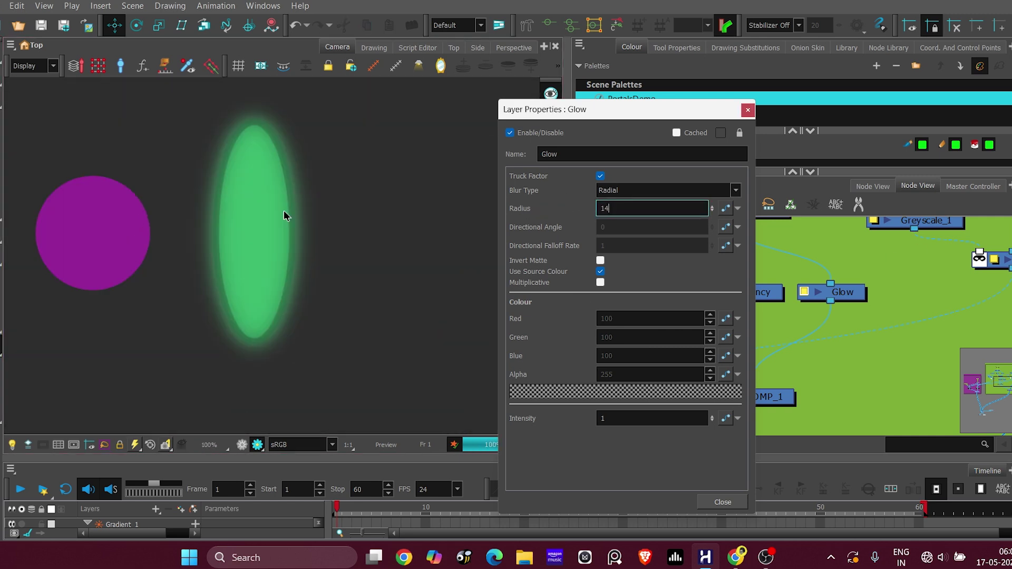
scroll(242, 227, down, 2)
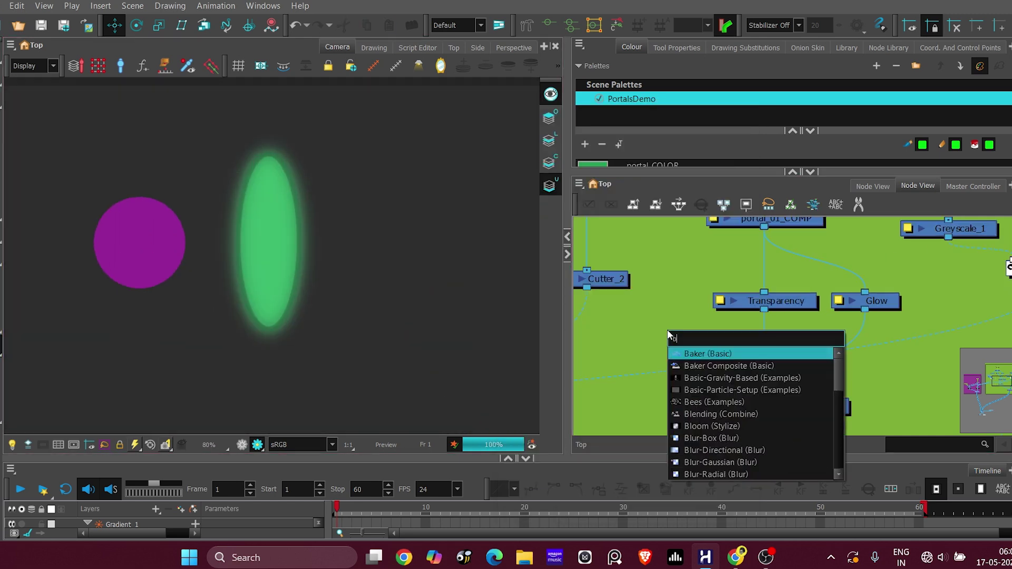
Add a Blending node and connect it from portal_01_COMP into portal_01_COMP_1 as an additional input
key(Return)
drag(733, 321, 836, 378)
drag(815, 314, 815, 368)
scroll(786, 320, up, 1)
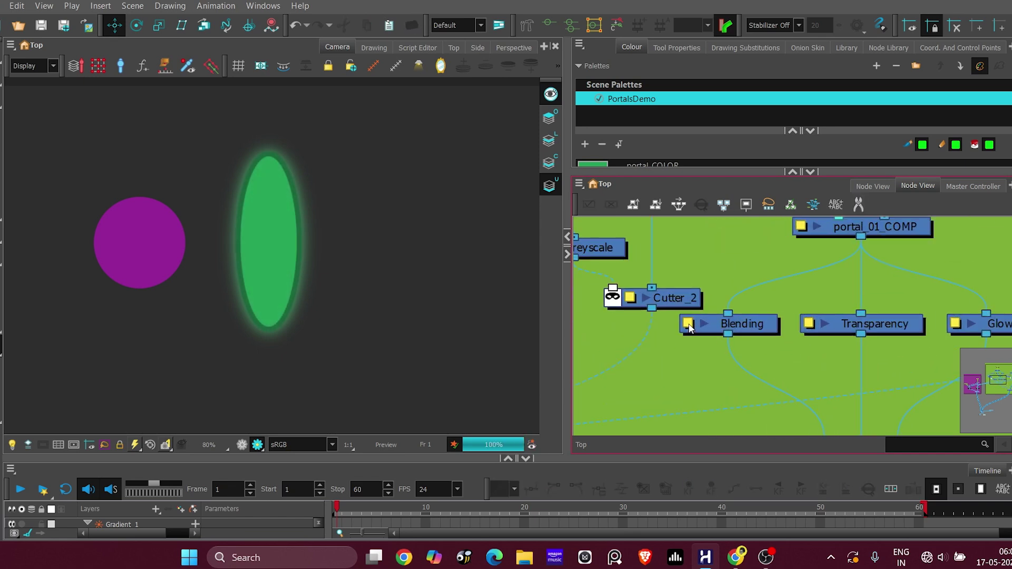
Set the Blending node's blend mode to Dodge and check the first portal's brightened look
double_click(734, 324)
scroll(591, 182, down, 5)
scroll(592, 182, up, 4)
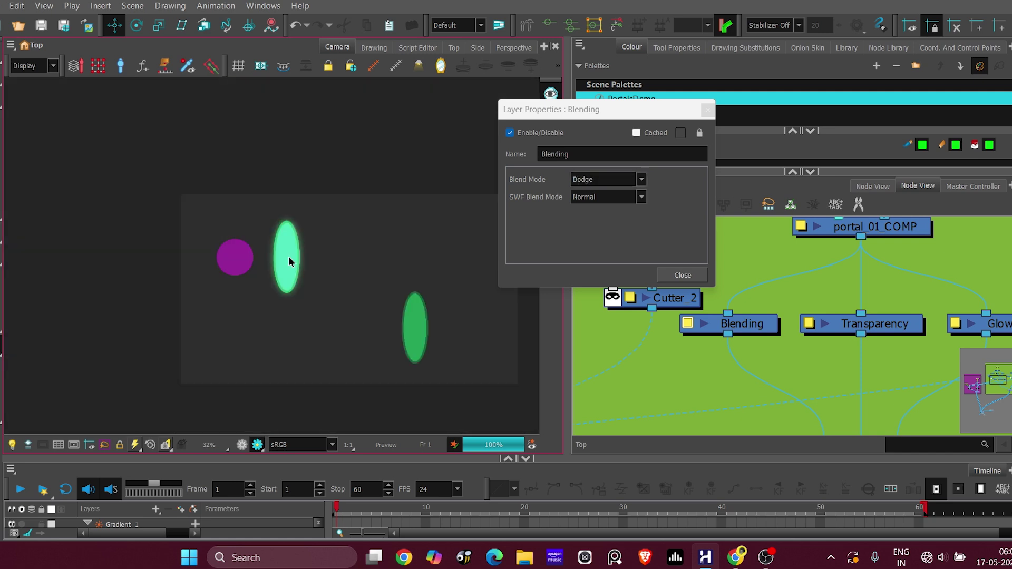
scroll(591, 182, up, 1)
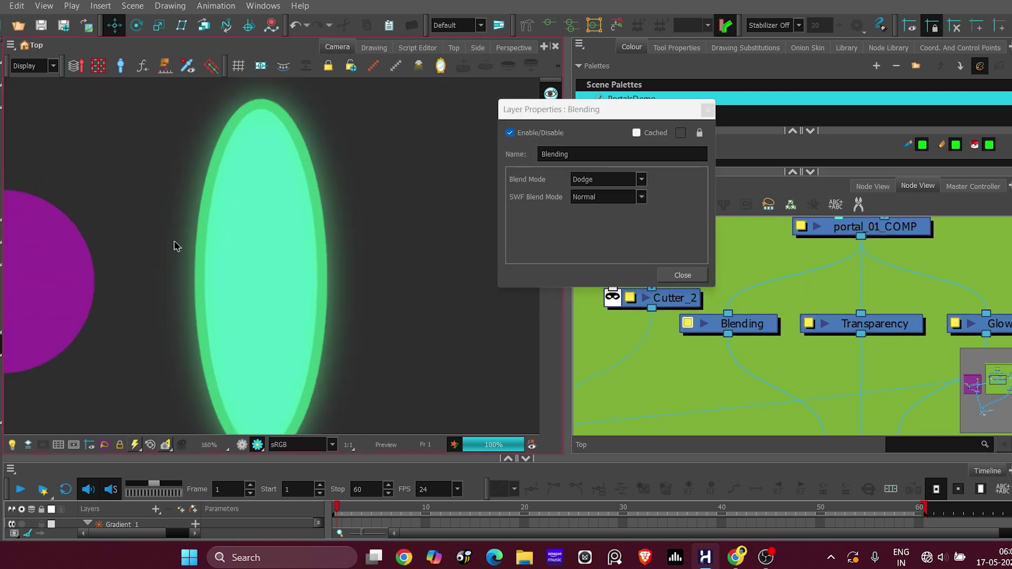
key(Escape)
scroll(420, 251, down, 4)
scroll(170, 257, up, 1)
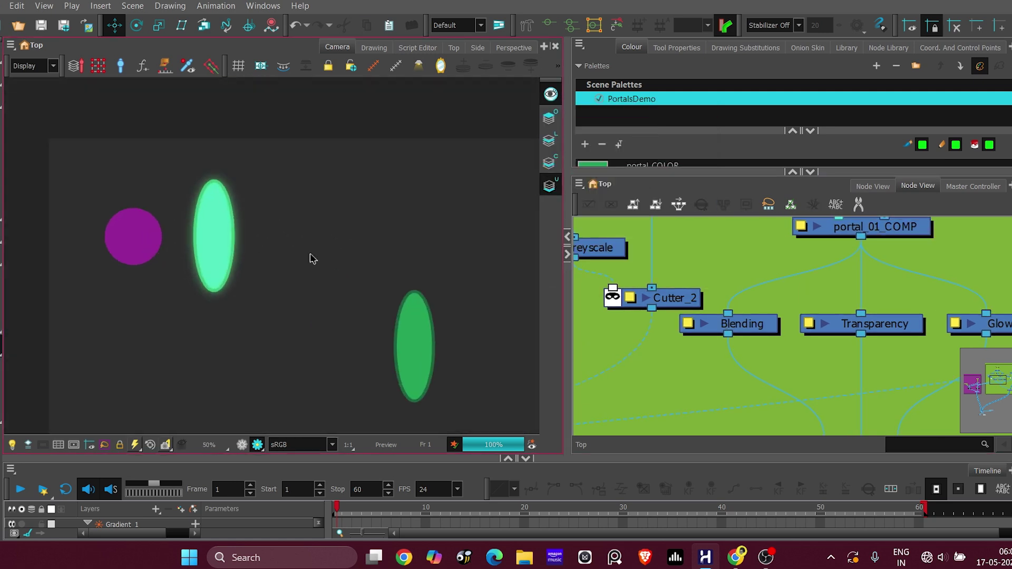
Insert a copy of the Transparency node between Blending and portal_01_COMP_1 and adjust its transparency
drag(857, 323, 766, 306)
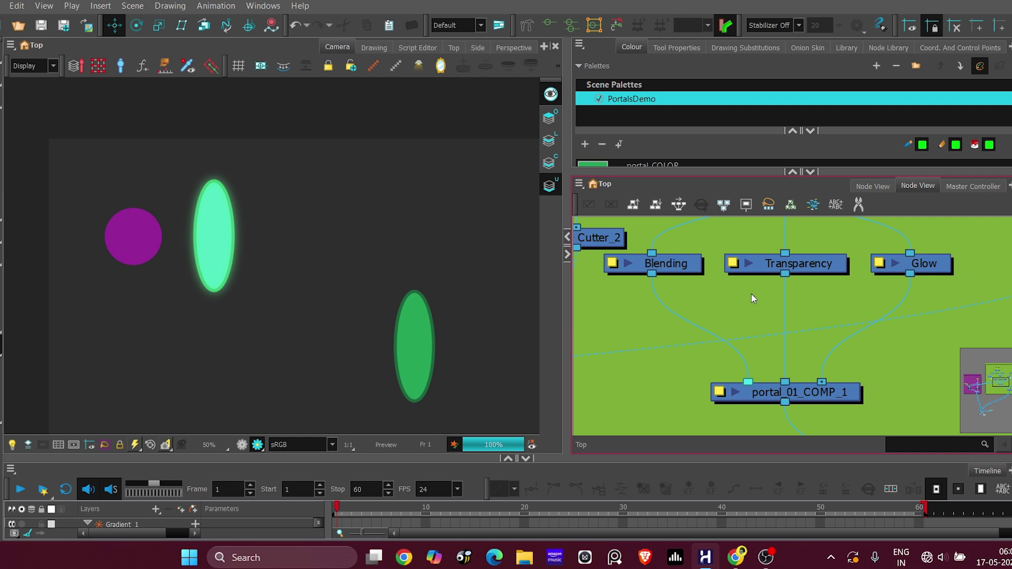
click(798, 270)
key(ctrl+c)
key(ctrl+v)
drag(922, 311, 693, 327)
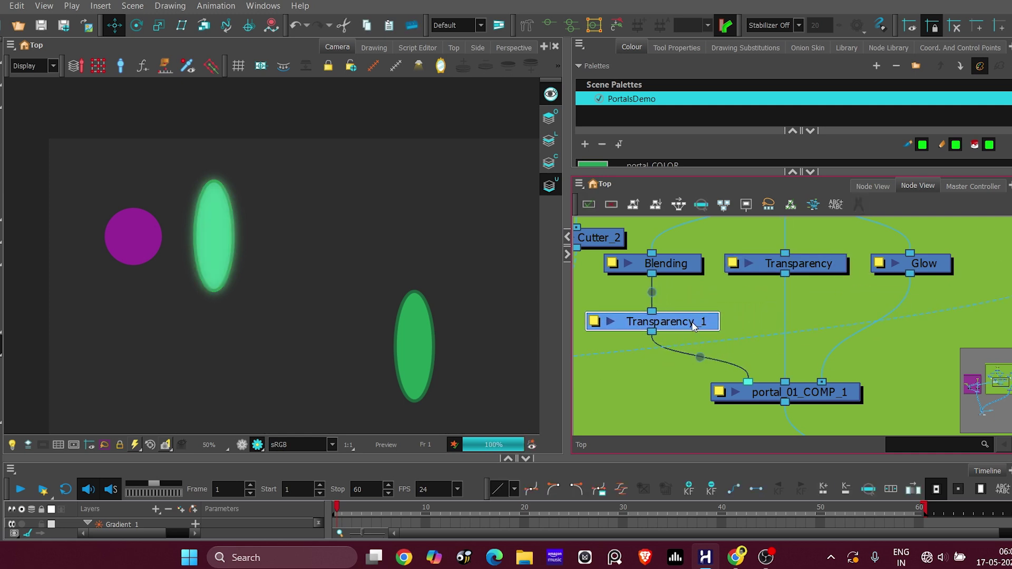
click(594, 321)
scroll(244, 235, up, 3)
click(685, 258)
Move the sphere-P peg into the first portal to check the fade against the glow, and return the sphere outside
scroll(706, 291, down, 2)
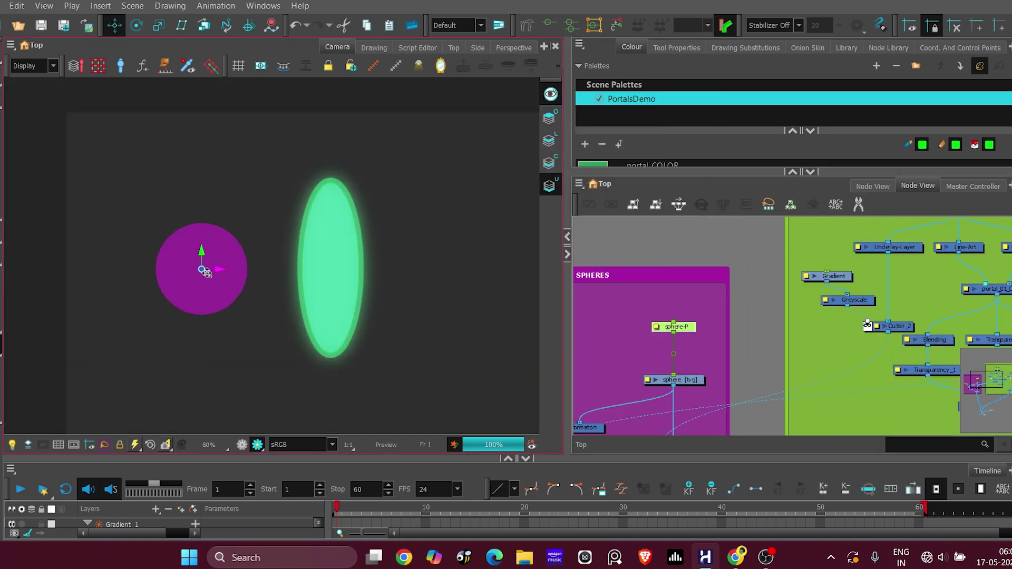
scroll(201, 264, up, 2)
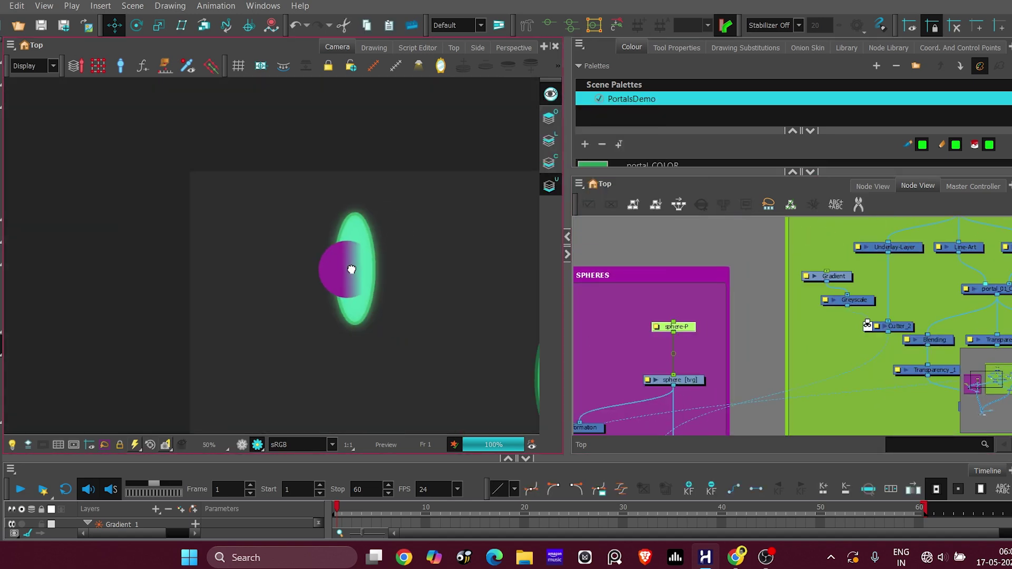
scroll(352, 270, up, 1)
drag(260, 243, 139, 242)
Group the Blending, Transparency, Glow and portal_01_COMP_1 nodes and name the group glow_EFFECT
scroll(733, 300, right, 5)
drag(645, 315, 801, 405)
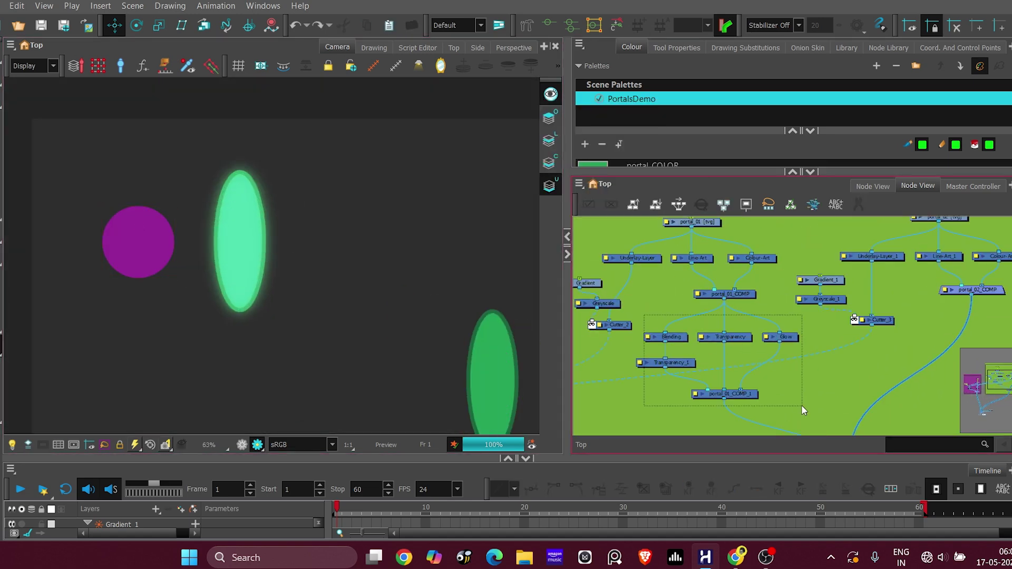
key(ctrl+g)
scroll(738, 337, up, 2)
scroll(698, 338, up, 1)
click(698, 339)
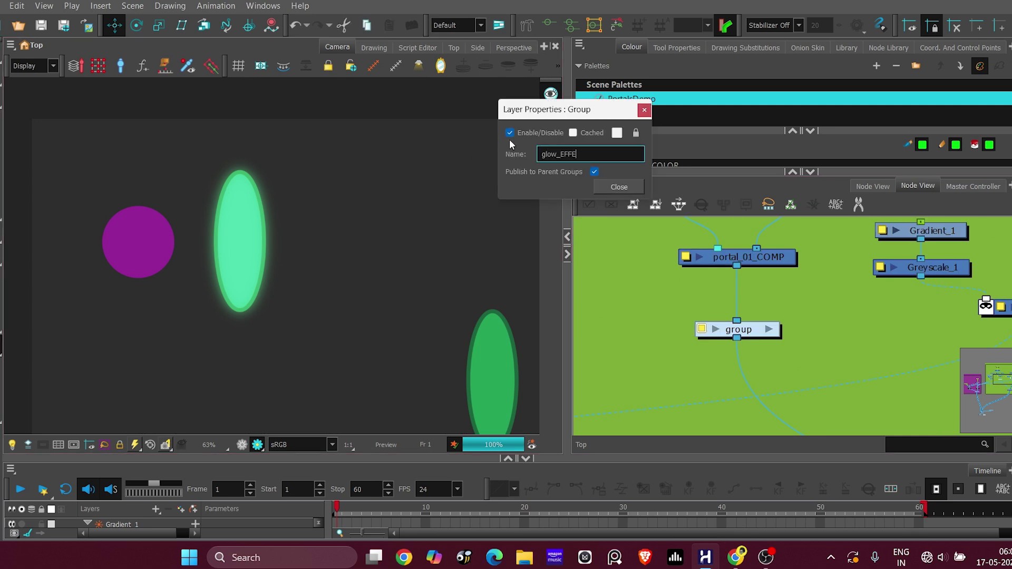
key(Return)
Insert the glow_EFFECT group after PORTALS_COMP to cover both portals, and move the sphere through the portals to check the effect
scroll(796, 296, down, 3)
scroll(723, 321, up, 1)
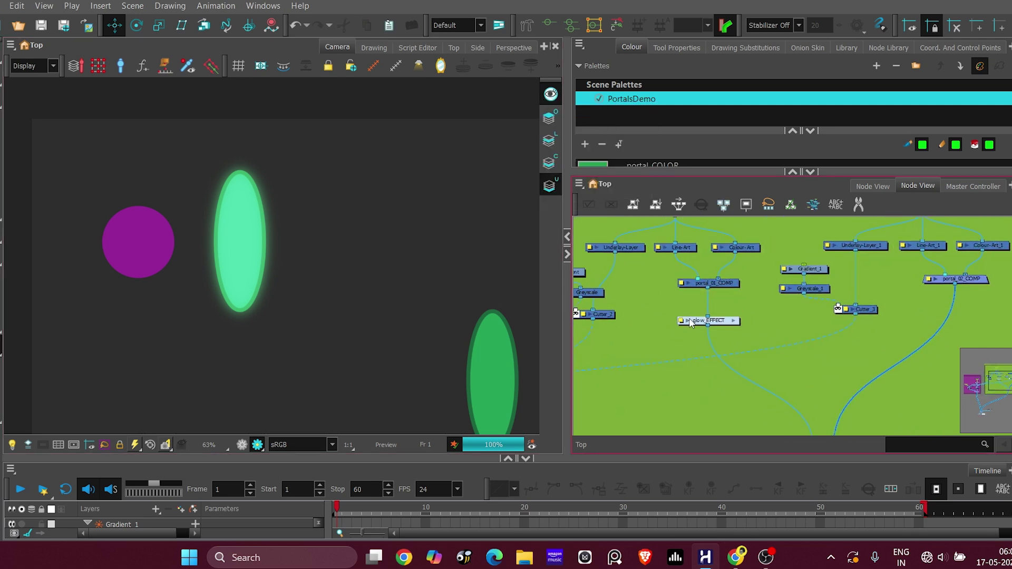
scroll(685, 295, down, 2)
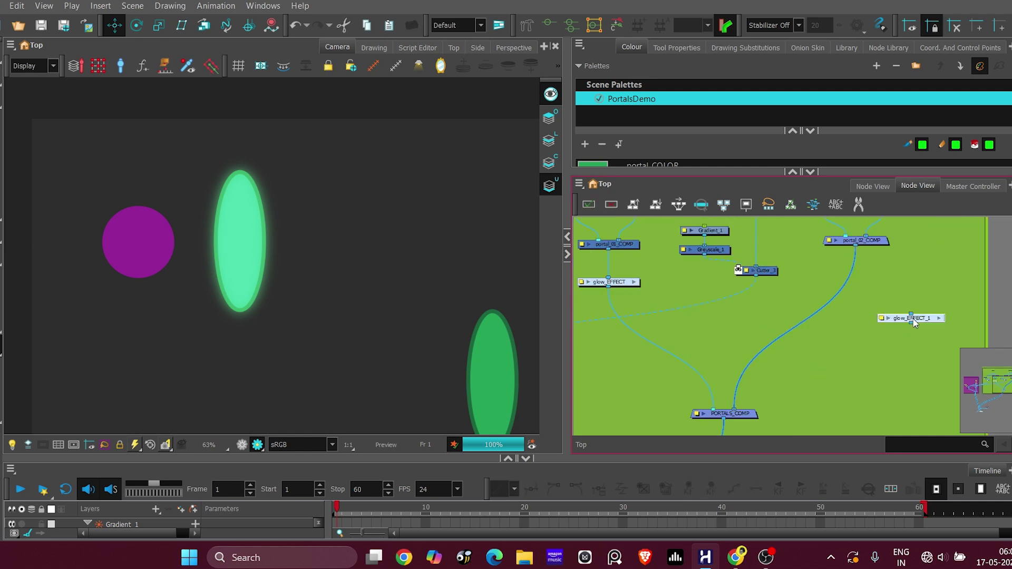
scroll(738, 275, up, 3)
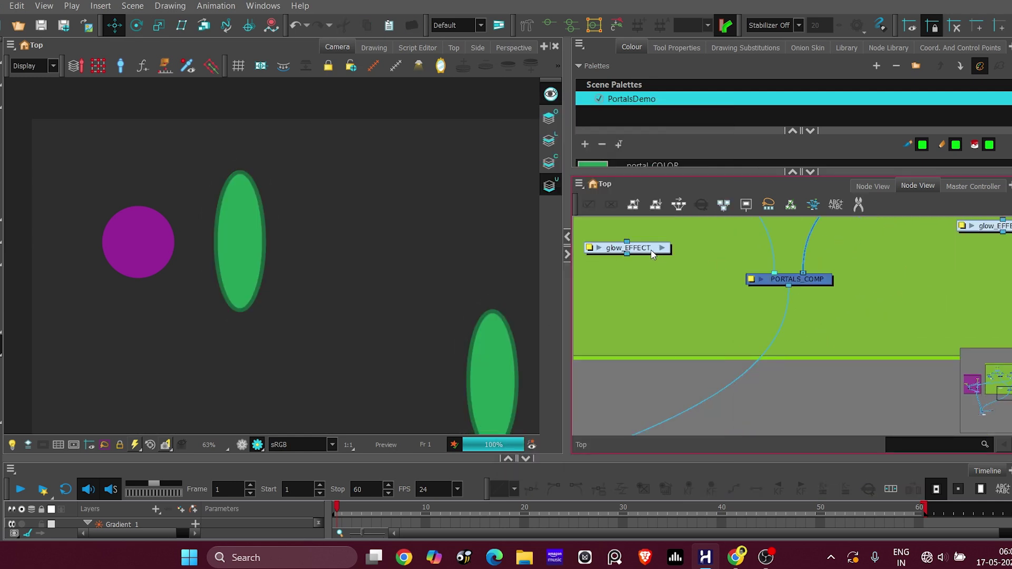
drag(653, 255, 818, 332)
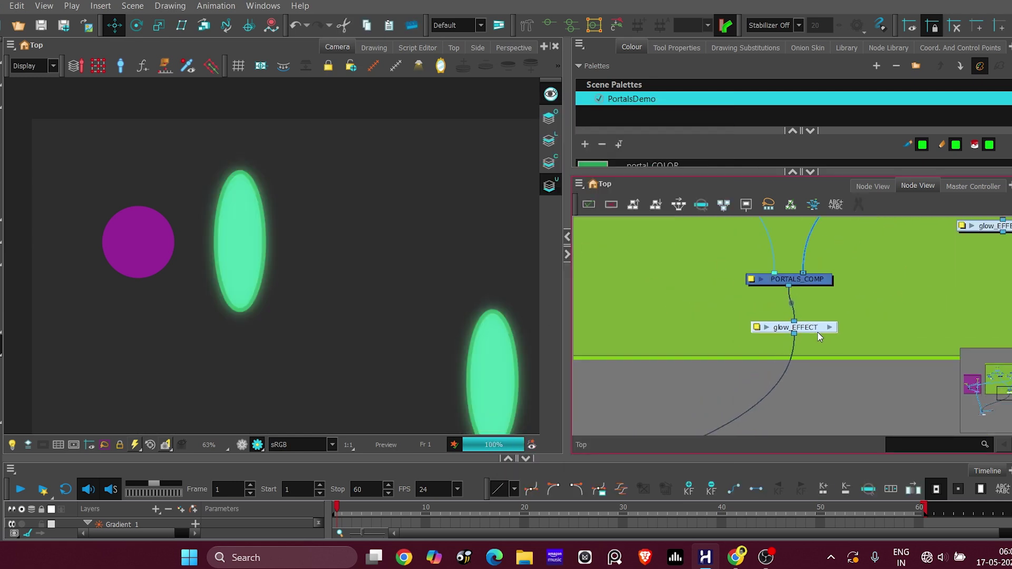
key(ctrl+c)
key(ctrl+v)
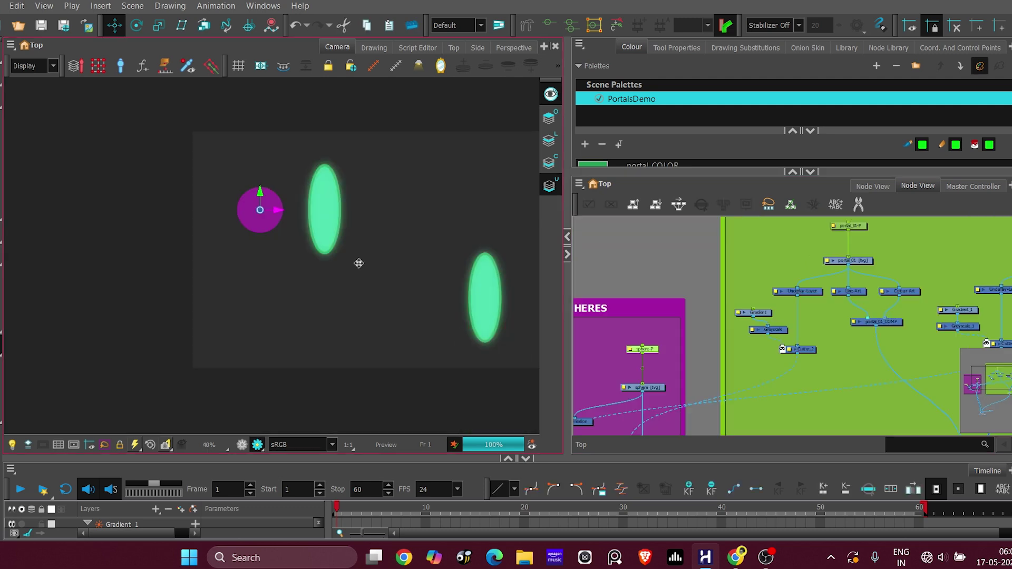
scroll(357, 262, up, 2)
drag(174, 210, 422, 258)
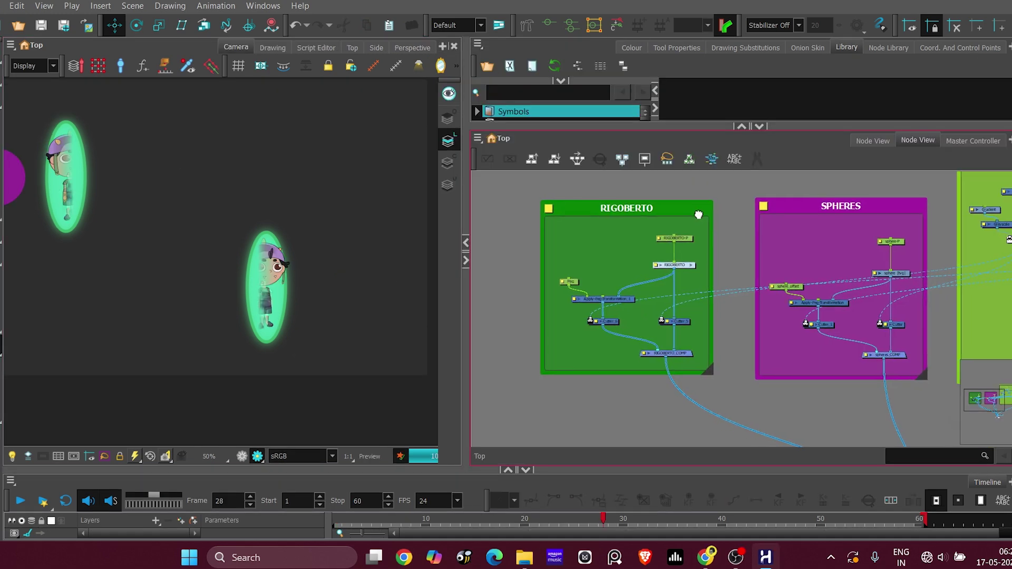
Open the RIGOBERTO group to examine the character rig's structure, and return to the top level
scroll(667, 202, down, 2)
scroll(705, 294, up, 2)
scroll(709, 296, down, 2)
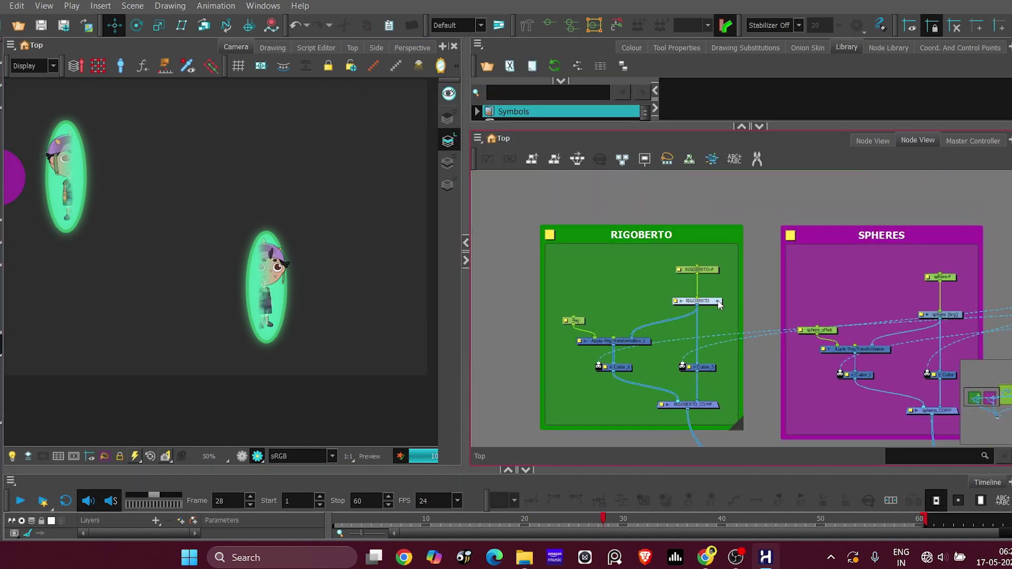
scroll(723, 282, up, 3)
click(713, 312)
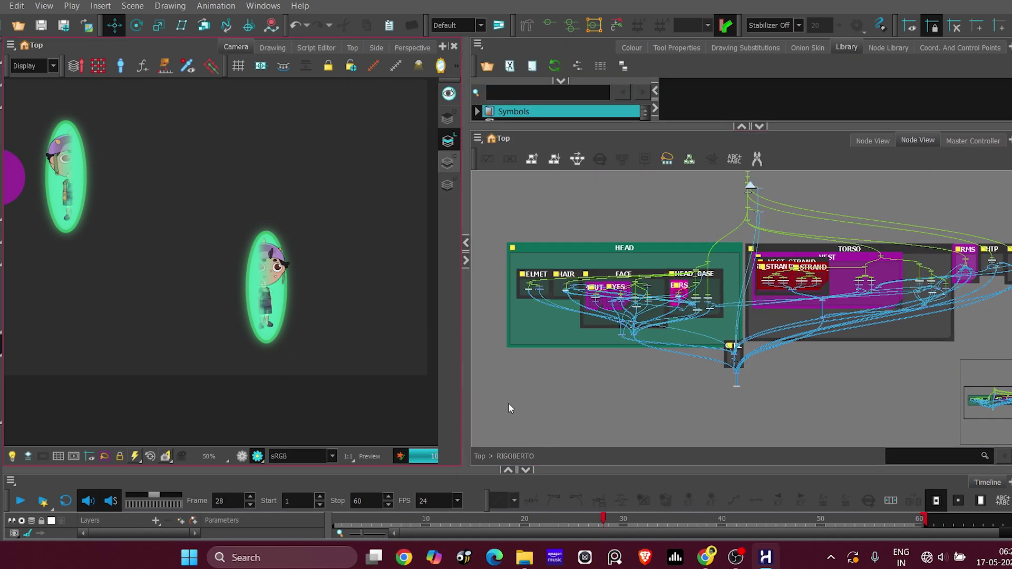
click(751, 185)
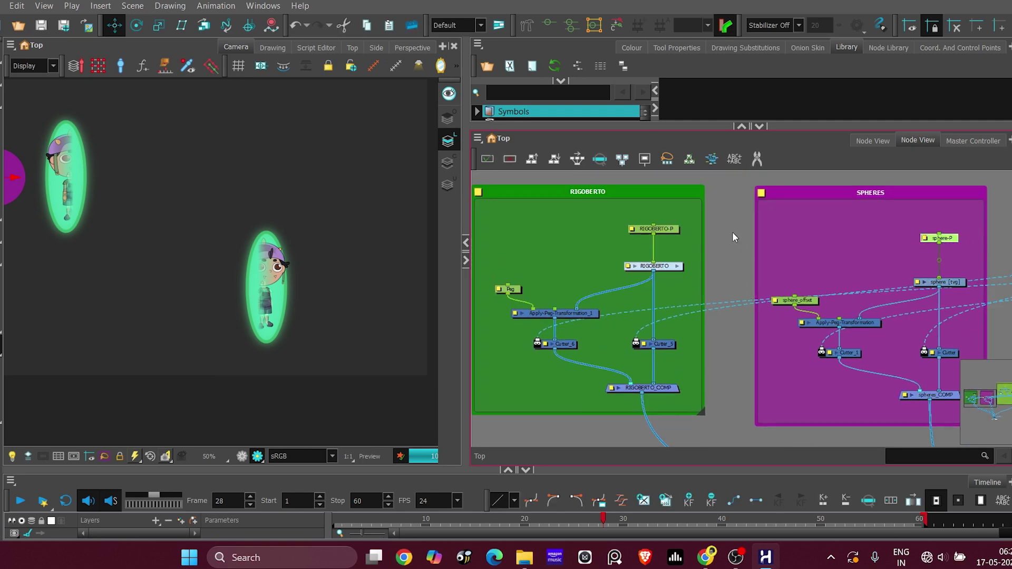
Trace how Cutter_5 and Cutter_6 of the RIGOBERTO setup link to the portal matte nodes
drag(687, 321, 689, 282)
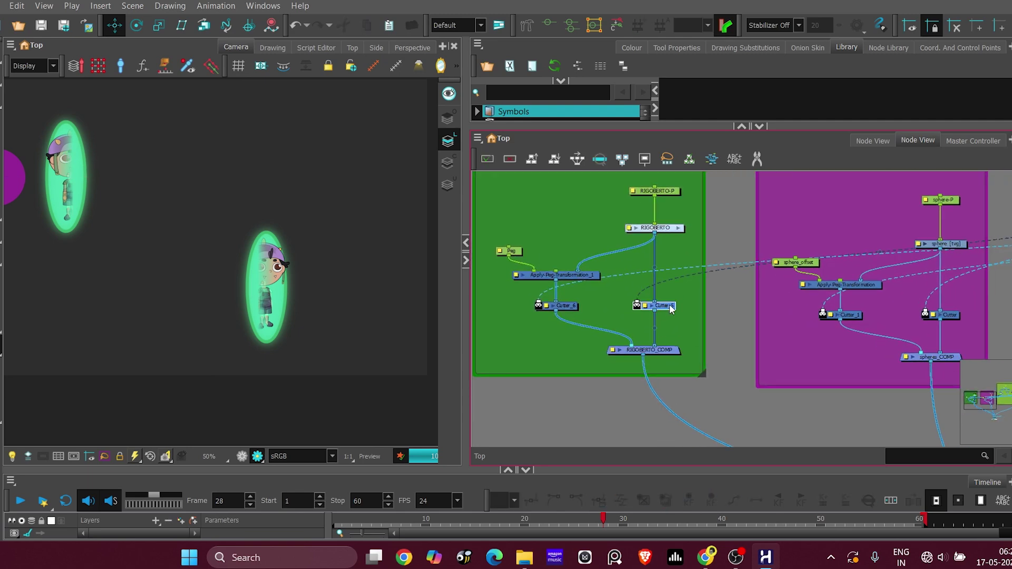
scroll(692, 308, down, 3)
scroll(895, 293, up, 3)
drag(852, 224, 791, 253)
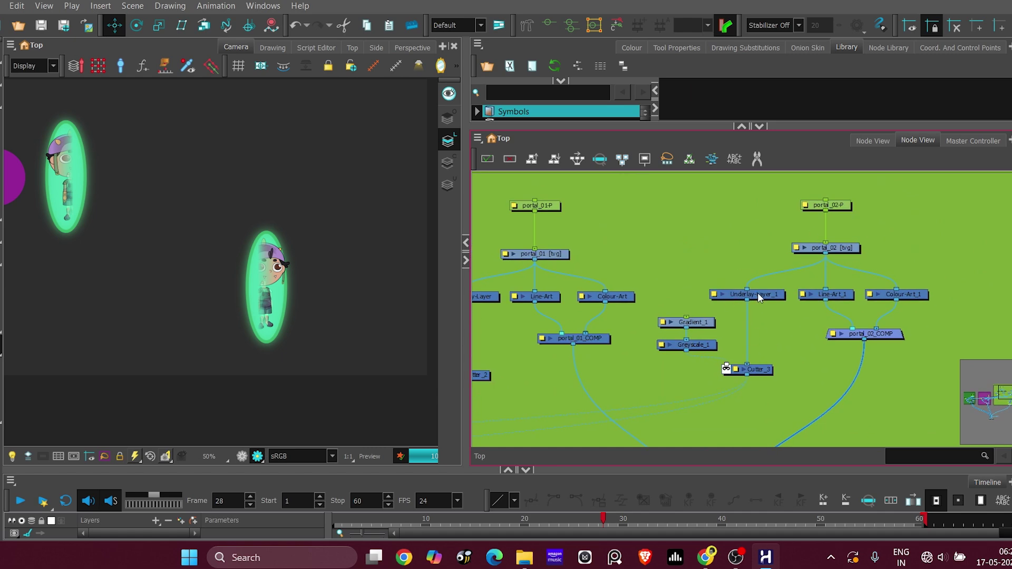
scroll(790, 253, down, 3)
drag(610, 346, 746, 220)
scroll(746, 221, up, 2)
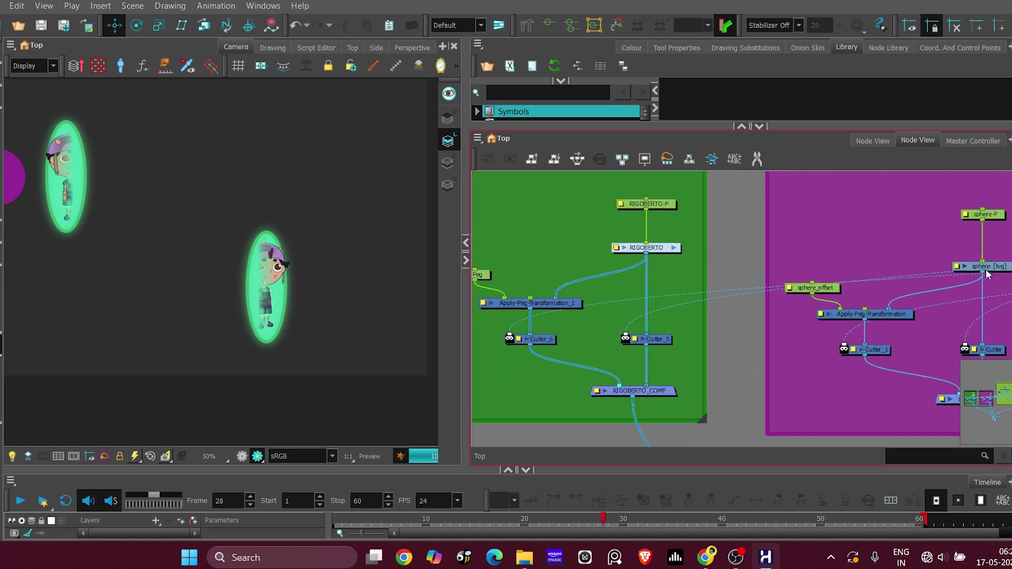
Rename the peg feeding Apply-Peg-Transformation_1 as RIGOBERTO_OFFSET
click(599, 301)
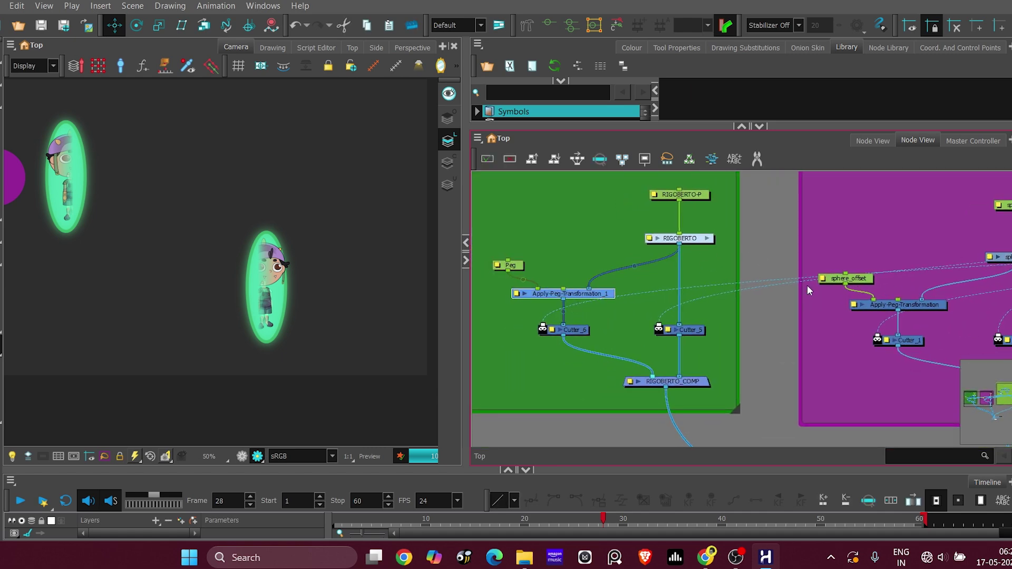
double_click(497, 266)
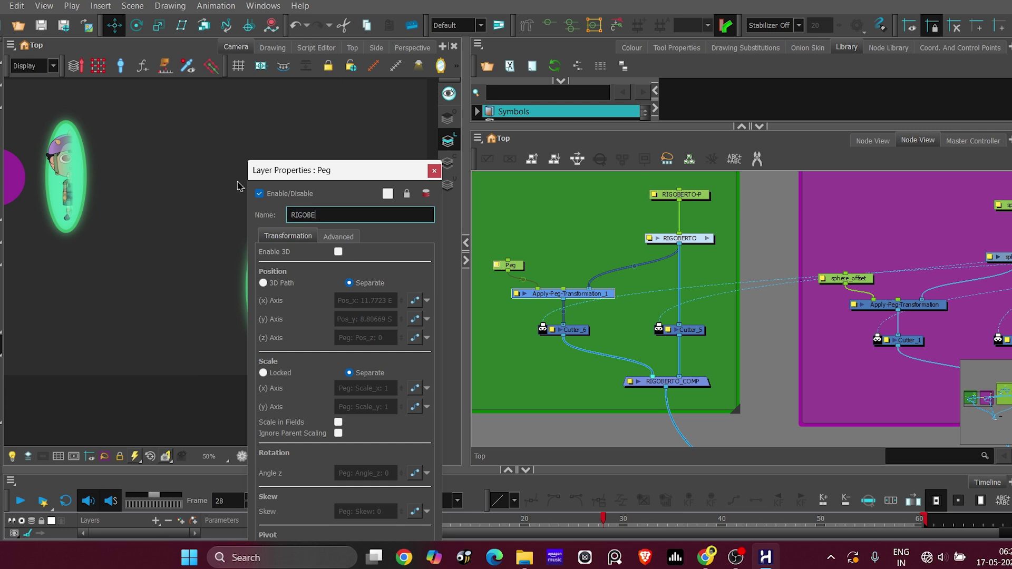
click(433, 172)
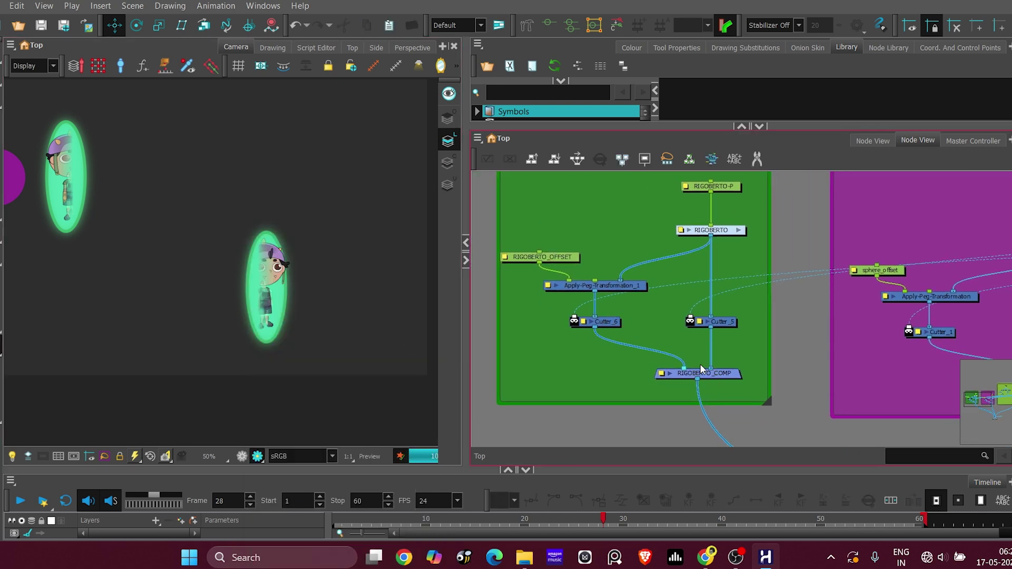
Disable all nodes inside the SPHERES backdrop
drag(701, 365, 740, 369)
drag(466, 325, 575, 316)
scroll(790, 316, down, 3)
drag(896, 301, 762, 312)
click(827, 246)
key(d)
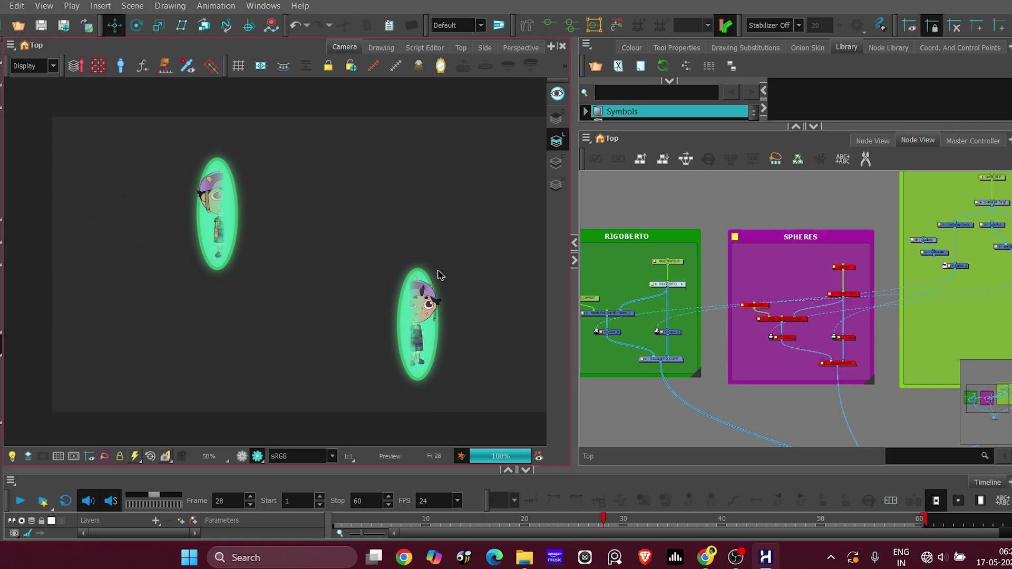
Examine up close how Rigoberto's body parts fade and overlap inside both portals
scroll(441, 275, up, 3)
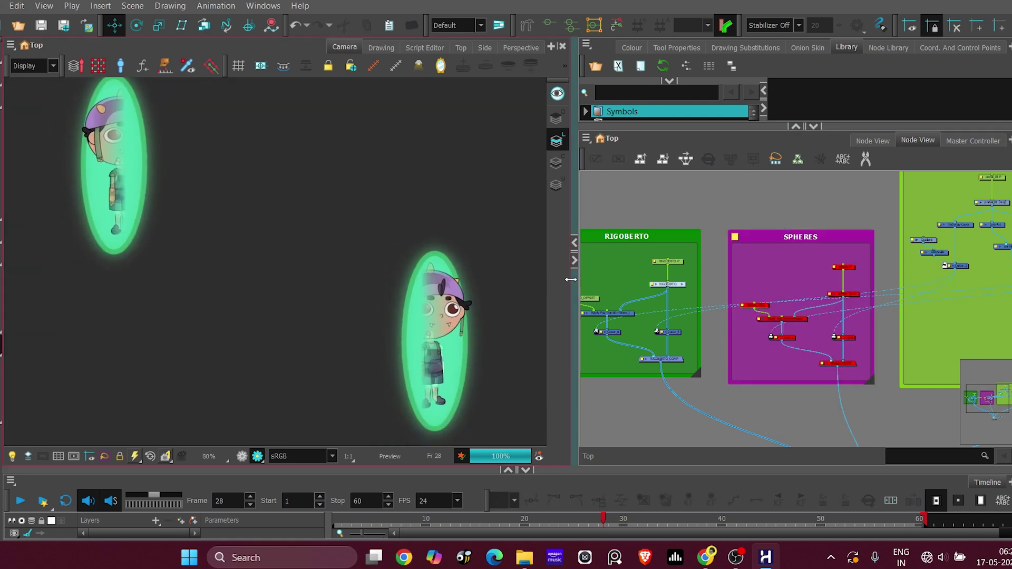
drag(570, 279, 628, 280)
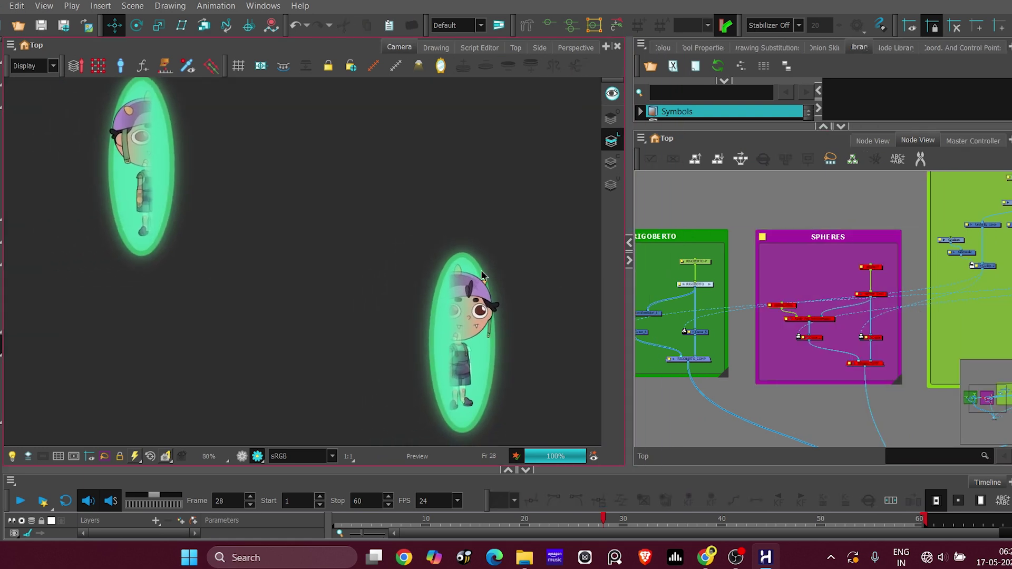
scroll(395, 255, down, 2)
scroll(174, 163, up, 3)
scroll(175, 164, up, 2)
drag(184, 159, 188, 216)
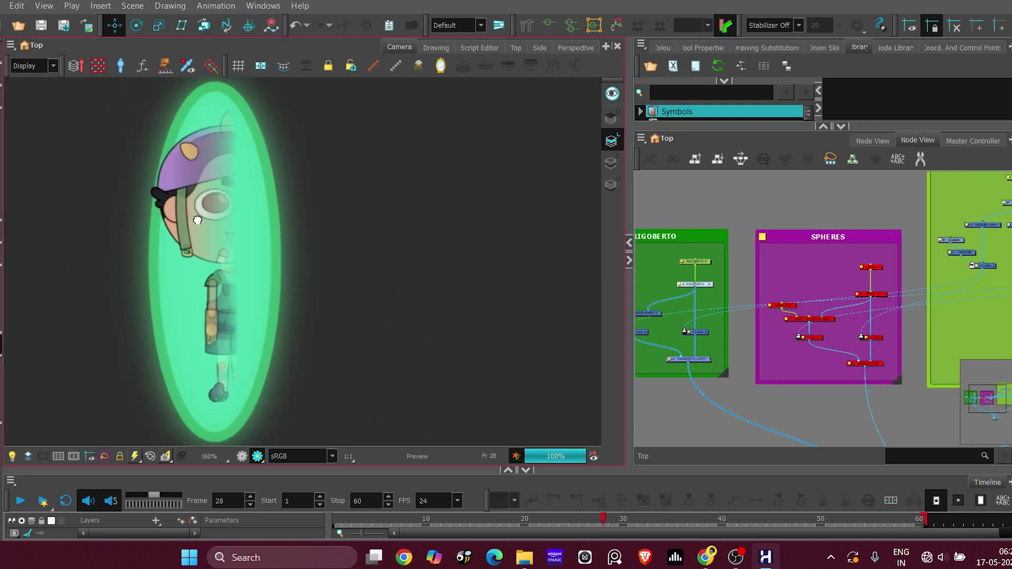
drag(448, 332, 214, 106)
drag(447, 274, 214, 110)
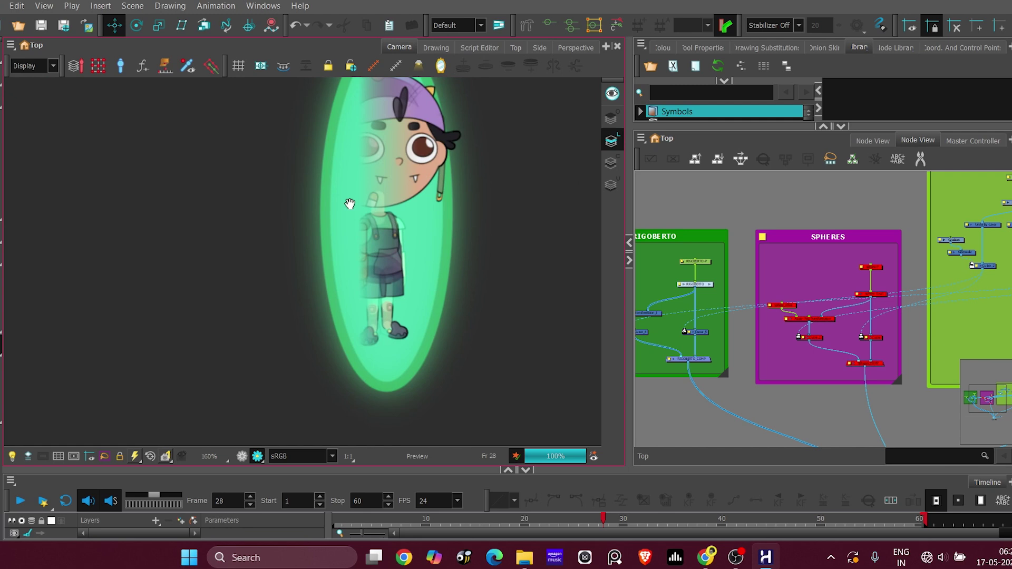
scroll(395, 248, up, 2)
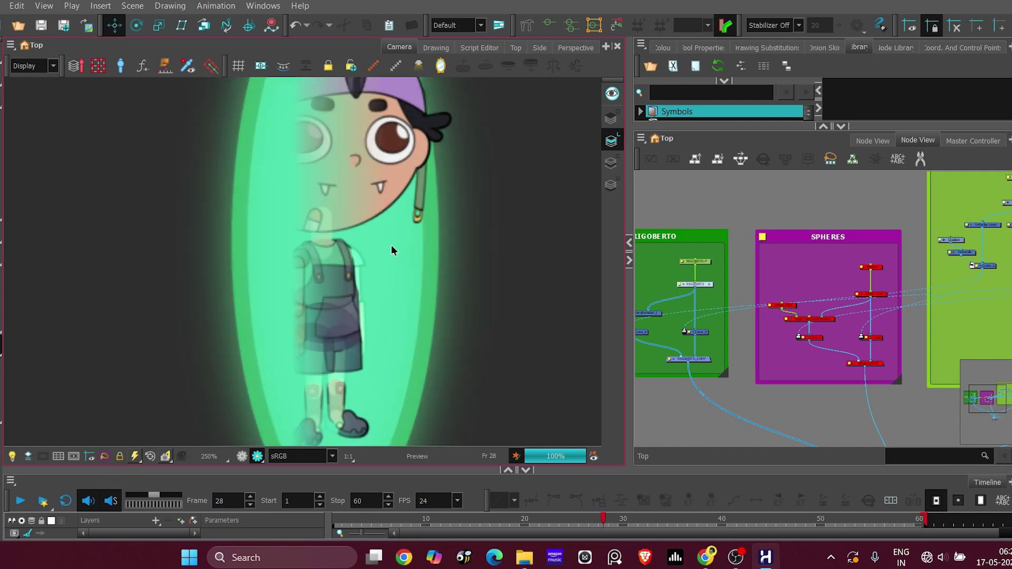
scroll(332, 294, up, 2)
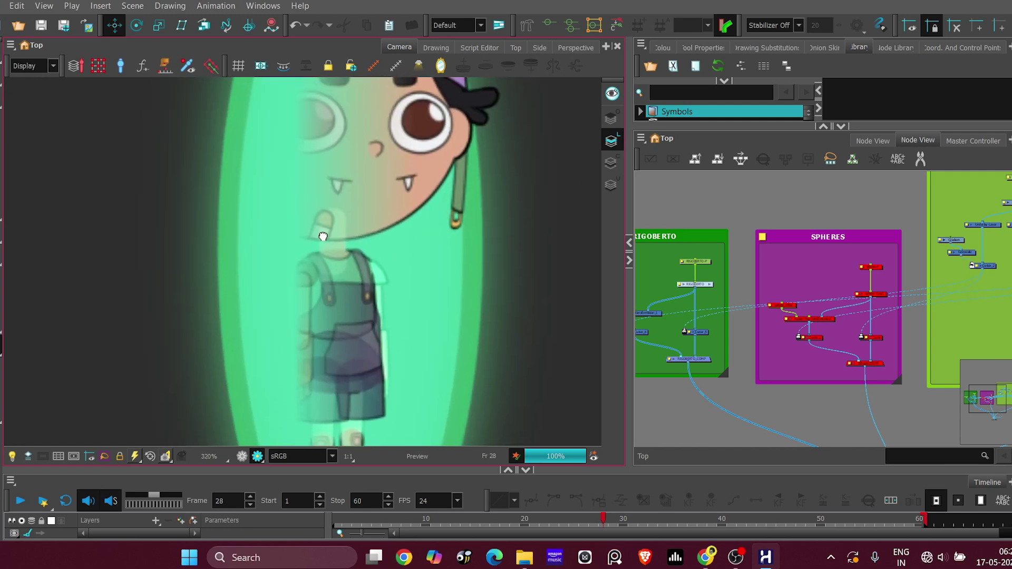
drag(339, 364, 356, 331)
scroll(289, 281, up, 3)
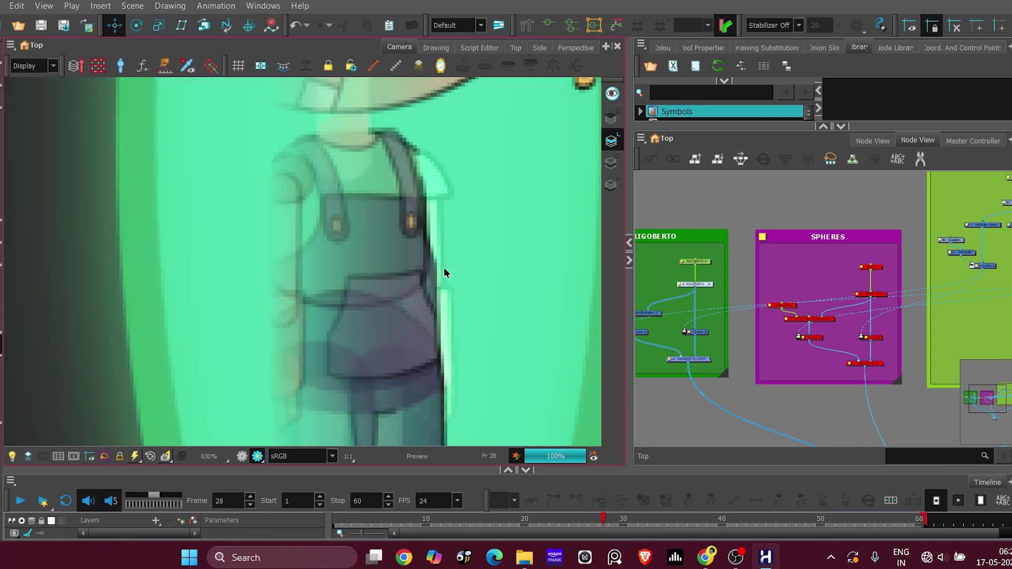
Insert a Composite node between the RIGOBERTO group and Cutter_5
drag(744, 293, 819, 295)
scroll(708, 304, up, 2)
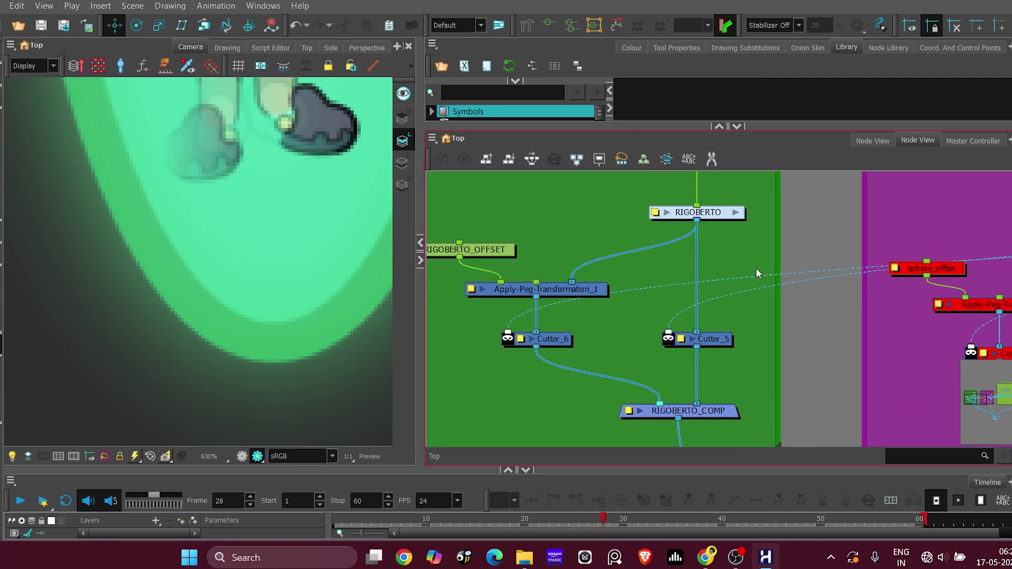
scroll(745, 237, up, 1)
drag(799, 257, 663, 255)
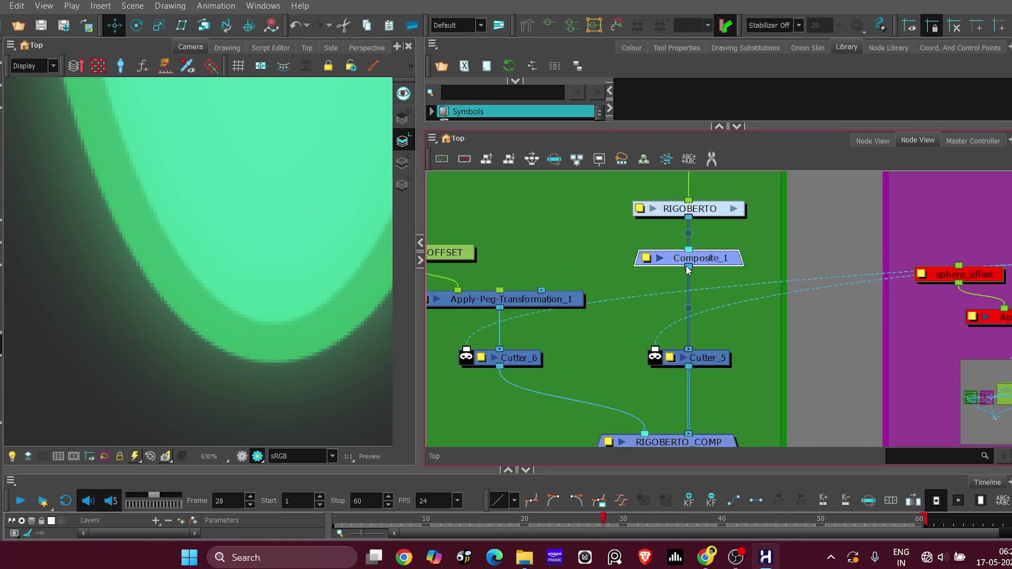
Connect Composite_1 to Apply-Peg-Transformation_1 too, change its composite mode, and check the flattened character's fade in the portals
click(661, 255)
click(355, 239)
click(360, 251)
click(473, 172)
scroll(579, 226, down, 2)
drag(388, 222, 354, 316)
drag(283, 212, 342, 463)
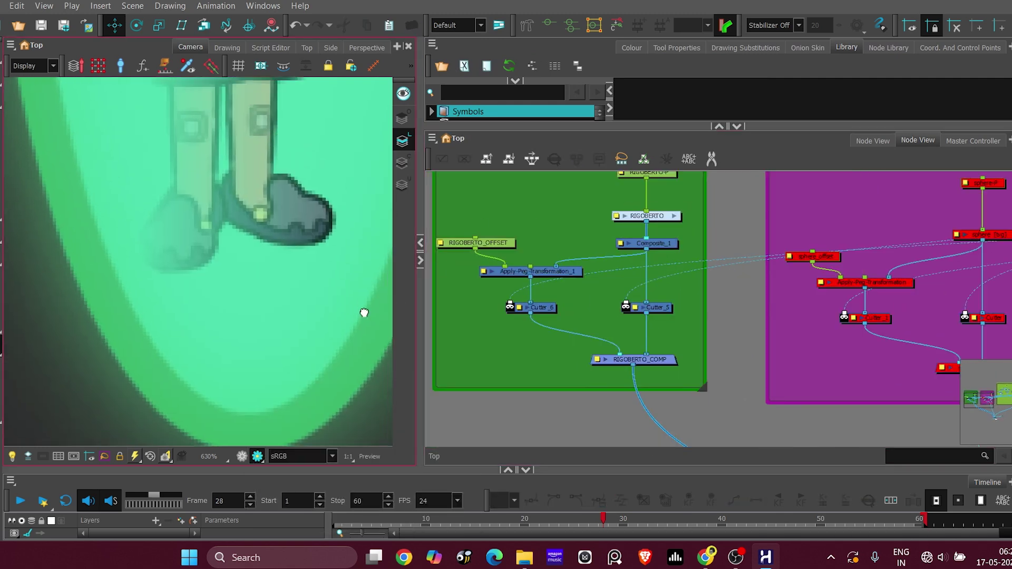
scroll(207, 206, down, 5)
scroll(627, 275, up, 2)
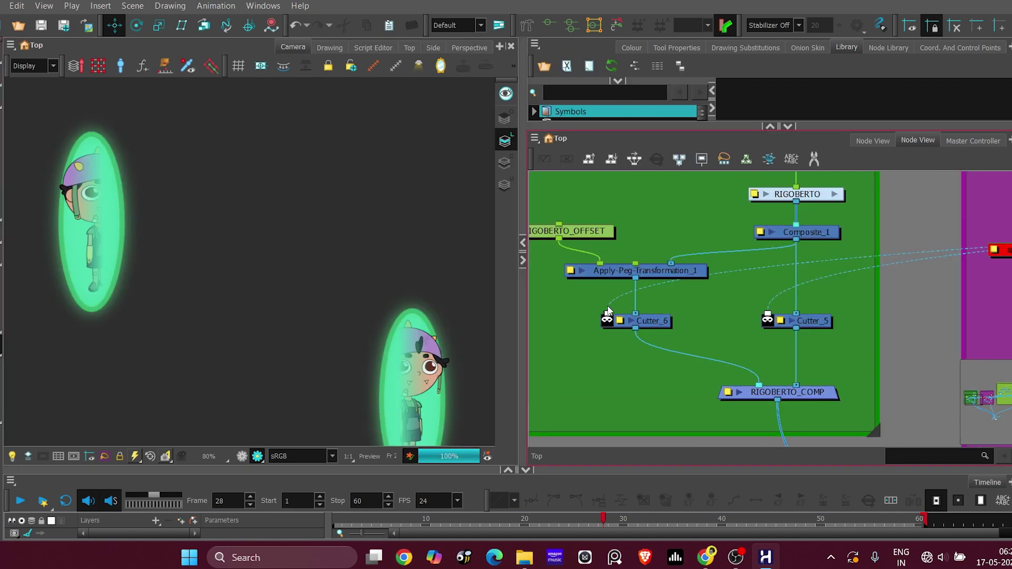
Disable Cutter_5 and Cutter_6, select RIGOBERTO-P, and switch the camera from rendered to normal preview
drag(577, 296, 862, 339)
click(863, 339)
scroll(863, 338, down, 2)
drag(522, 316, 613, 316)
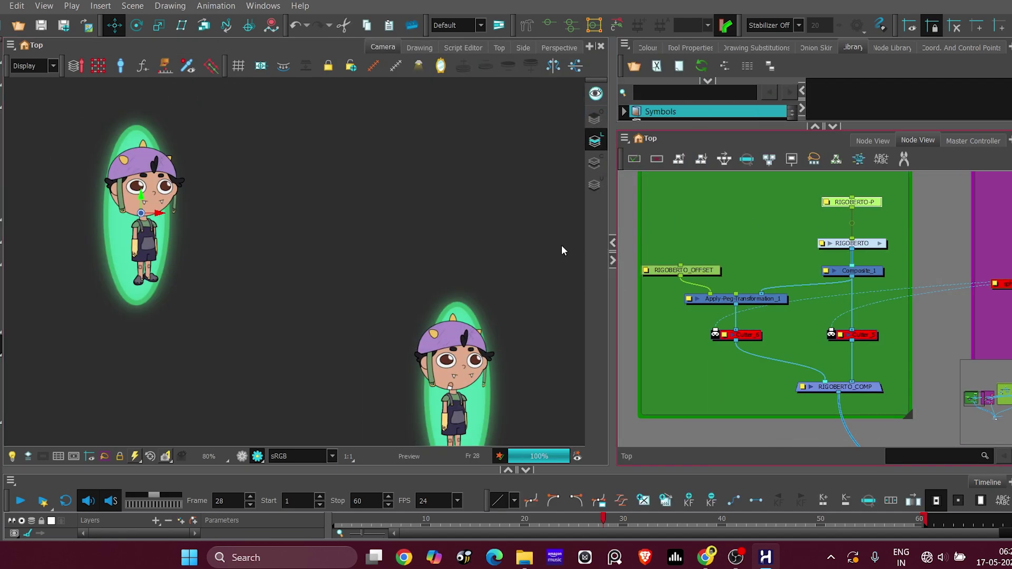
scroll(374, 227, down, 1)
click(242, 456)
Move Rigoberto out beside the first portal and try shifting single body parts such as the vest
drag(117, 182, 169, 198)
key(ctrl+z)
click(154, 190)
scroll(155, 190, up, 3)
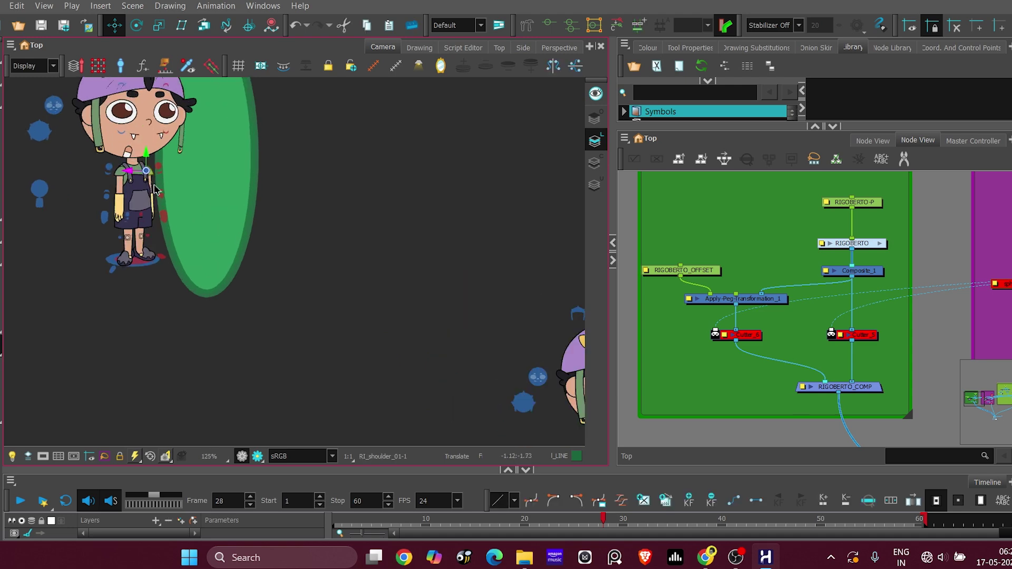
scroll(158, 185, down, 3)
scroll(158, 185, up, 3)
scroll(158, 185, down, 3)
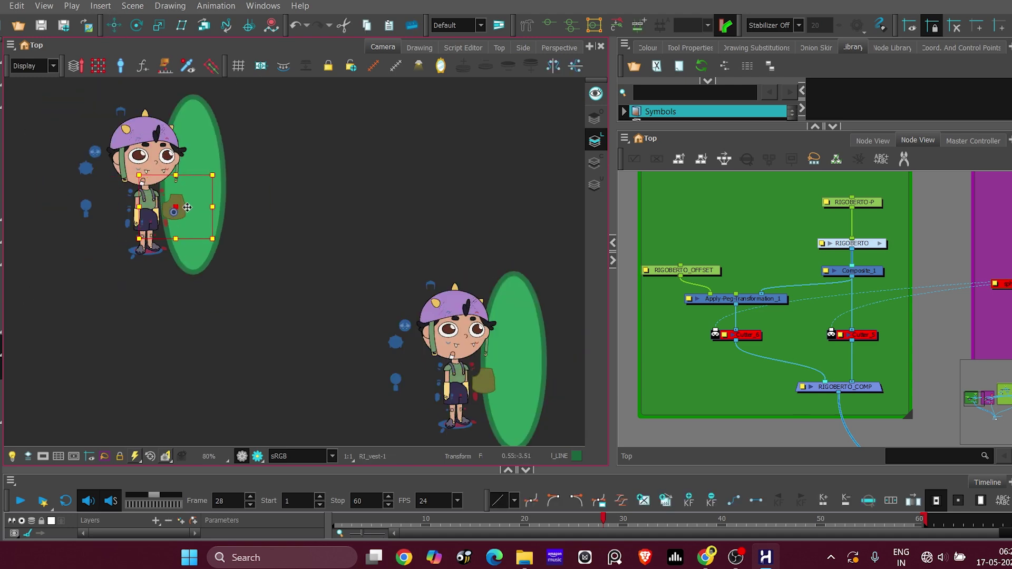
Rotate Rigoberto's arm_01_MASTER_GRP outward to reach into the first portal
drag(205, 216, 158, 164)
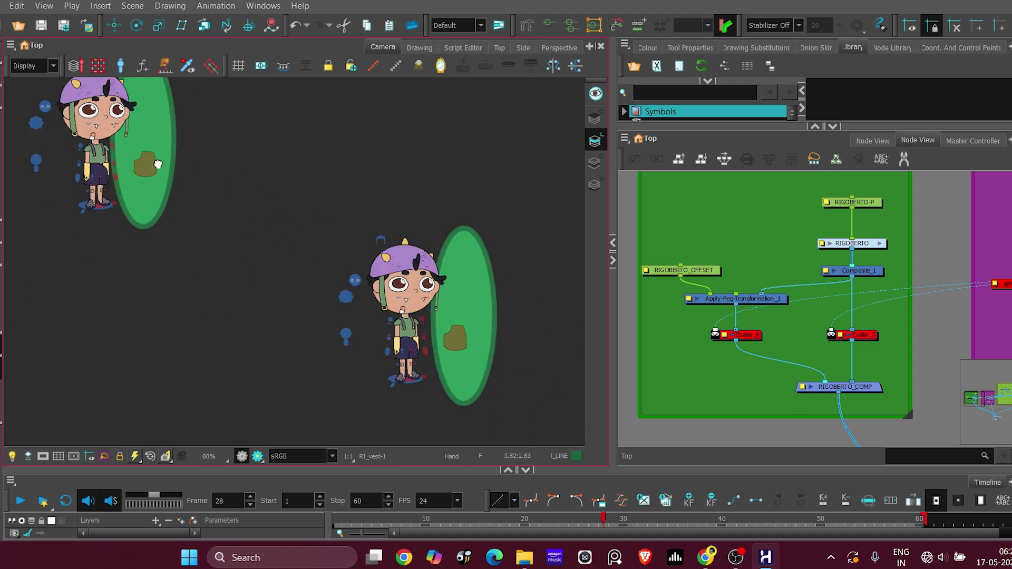
scroll(158, 164, up, 5)
drag(196, 285, 108, 127)
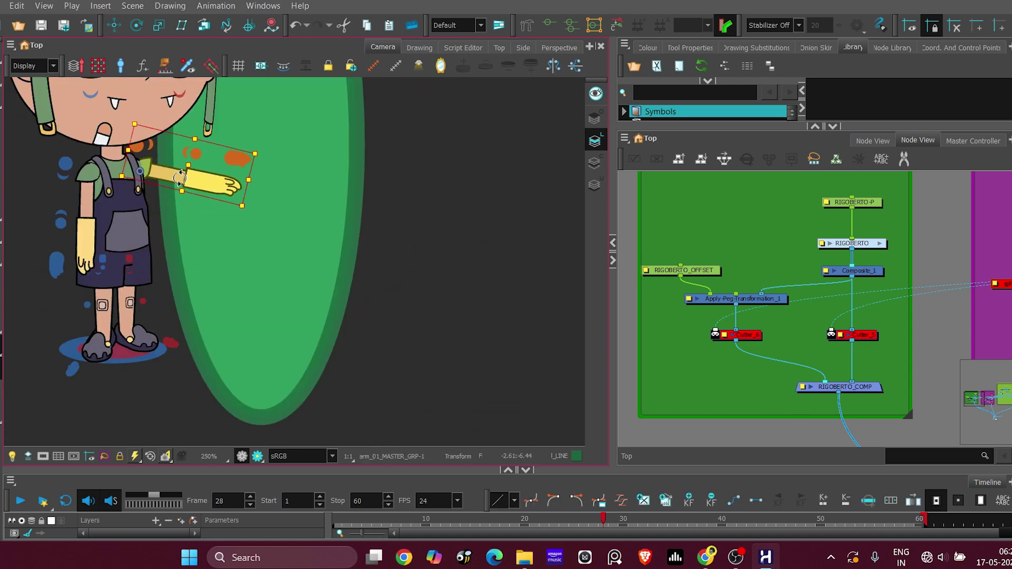
scroll(271, 170, down, 3)
key(ctrl+z)
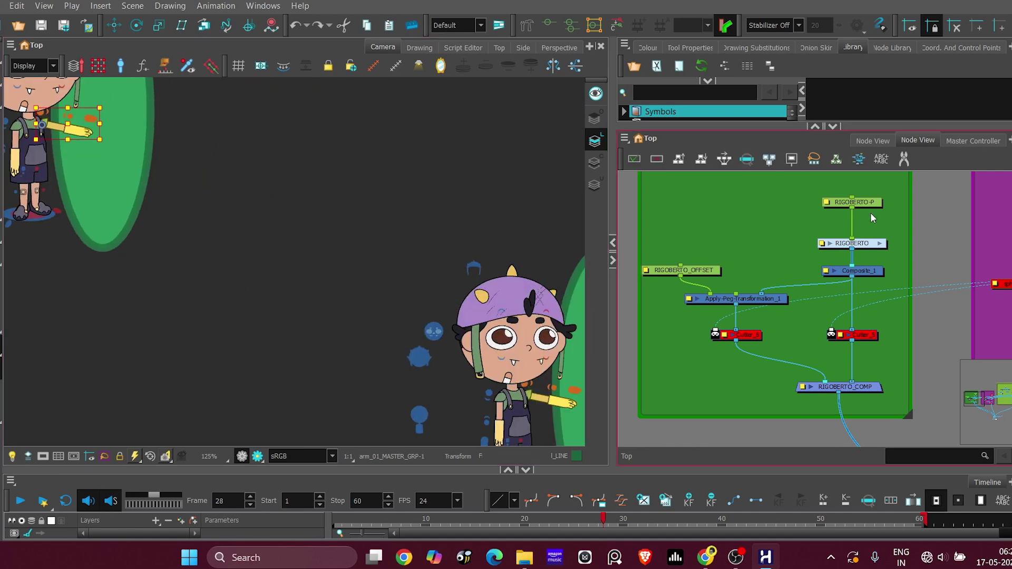
Move the RIGOBERTO-P peg sideways to carry the posed character into the first portal
click(862, 203)
scroll(245, 247, down, 3)
click(115, 25)
scroll(169, 174, up, 1)
drag(139, 178, 185, 178)
Re-enable Cutter_5 and Cutter_6 in the RIGOBERTO backdrop
drag(696, 308, 870, 331)
key(a)
click(791, 351)
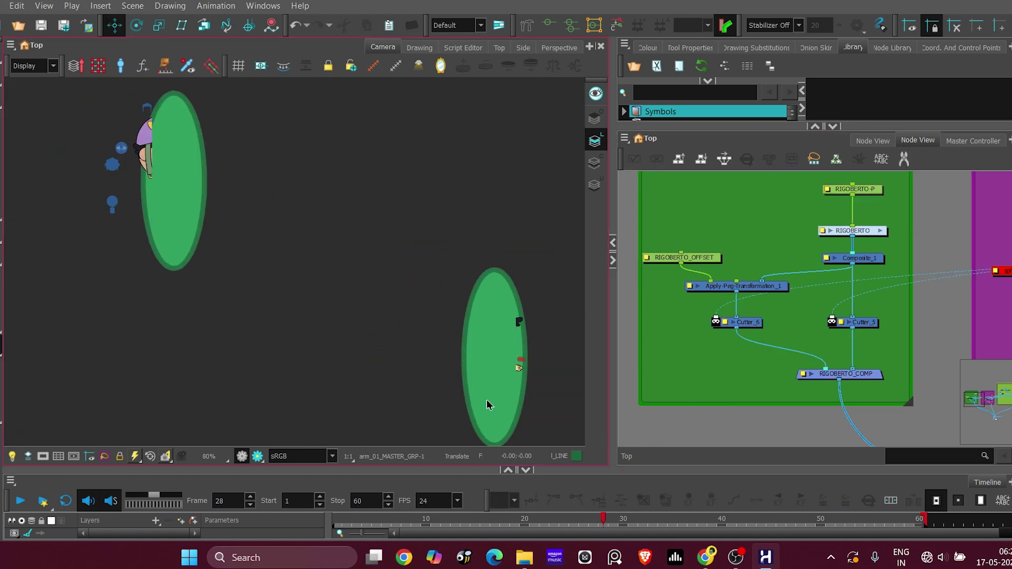